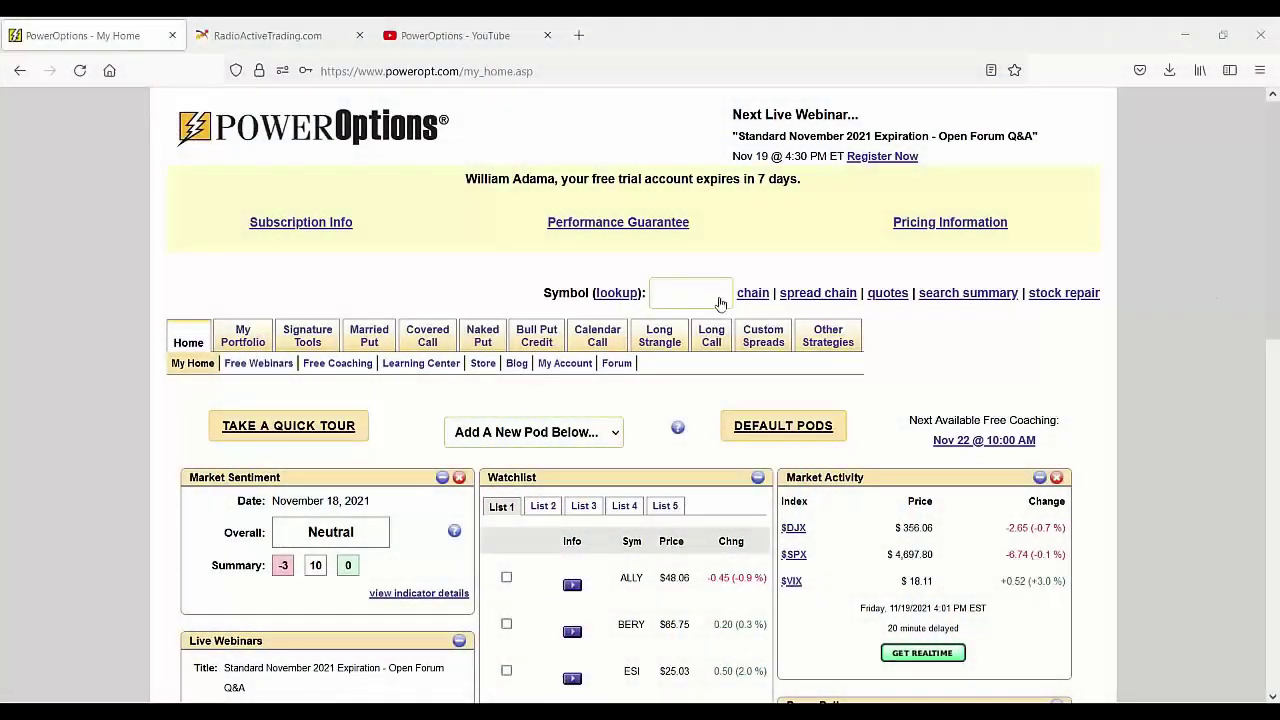
Step: Switch to the RadioActiveTrading.com tab showing the Trade Simulator with 100-trade default results
{"action": "left_click", "coordinate": [267, 40]}
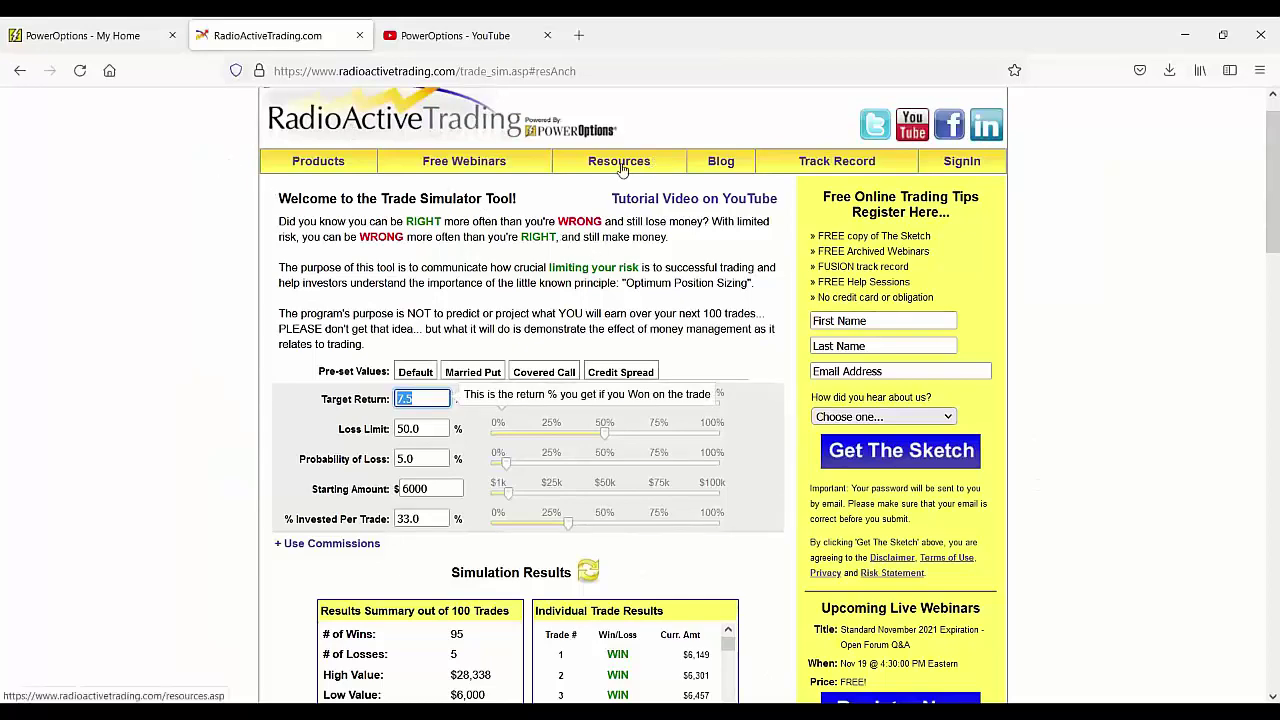
{"action": "left_click", "coordinate": [211, 347]}
{"action": "scroll", "coordinate": [211, 347], "scroll_direction": "down", "scroll_amount": 3}
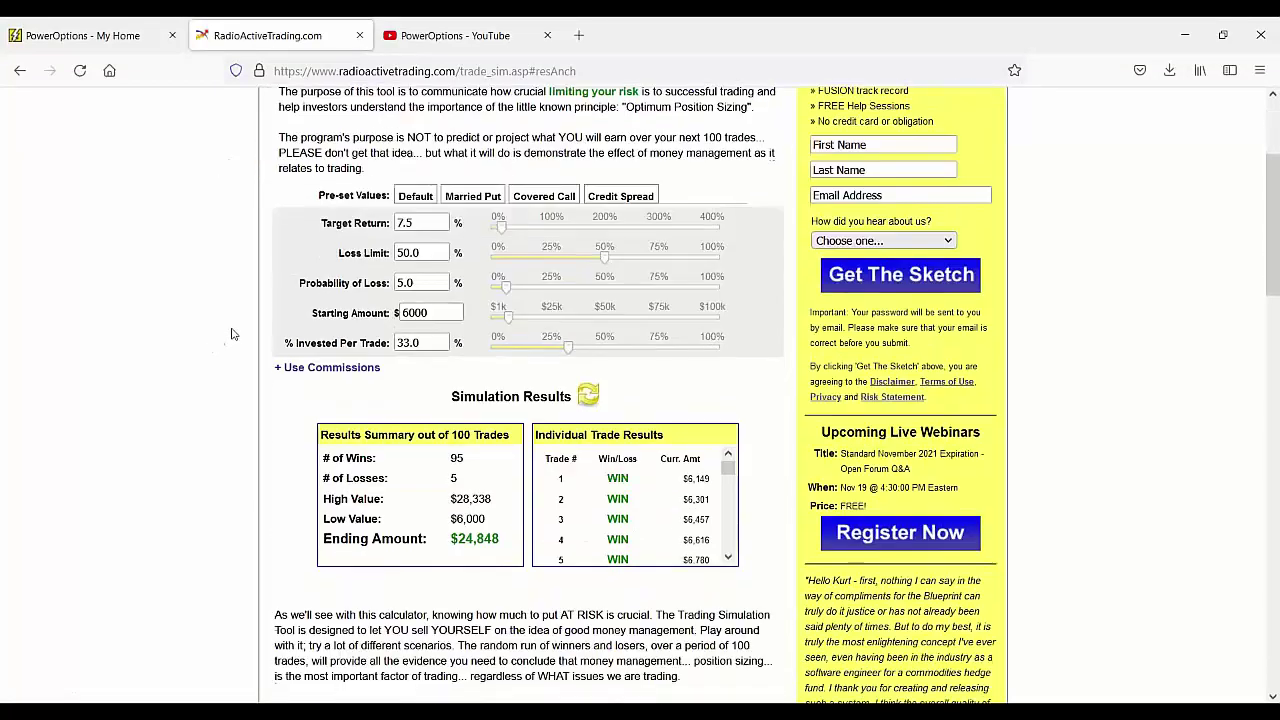
{"action": "left_click", "coordinate": [433, 226]}
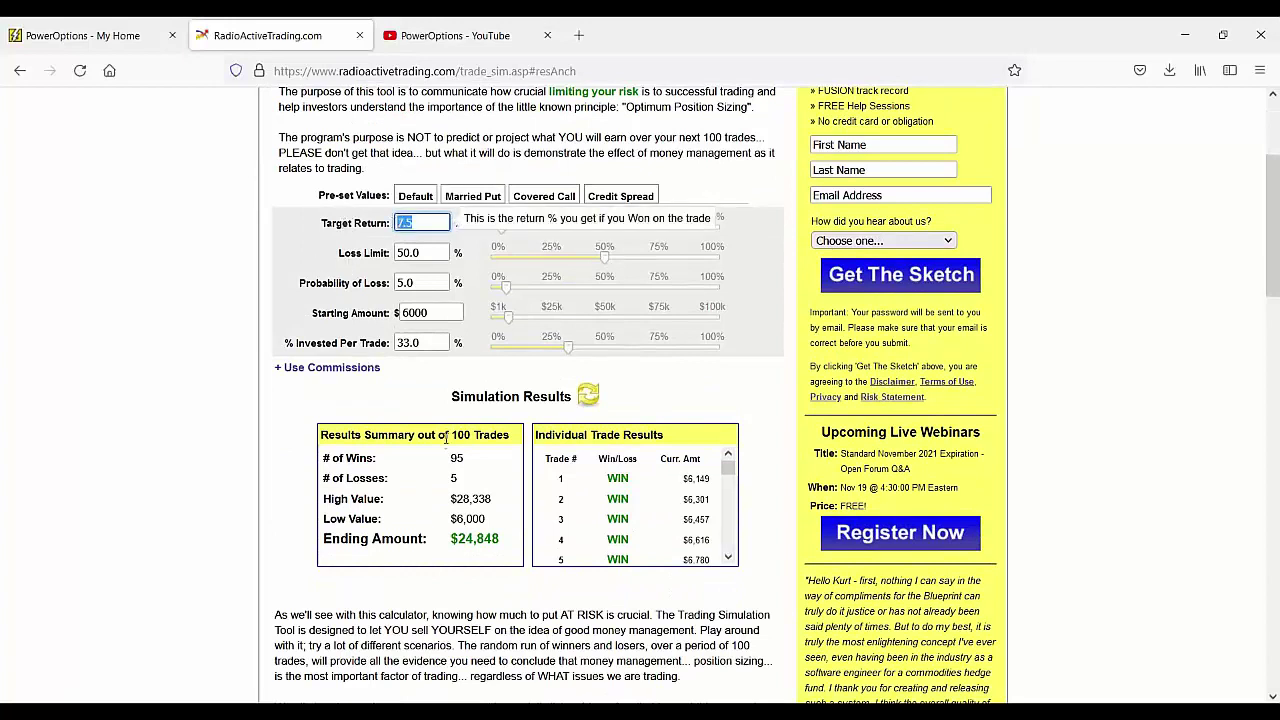
{"action": "left_click_drag", "start_coordinate": [446, 540], "coordinate": [604, 478]}
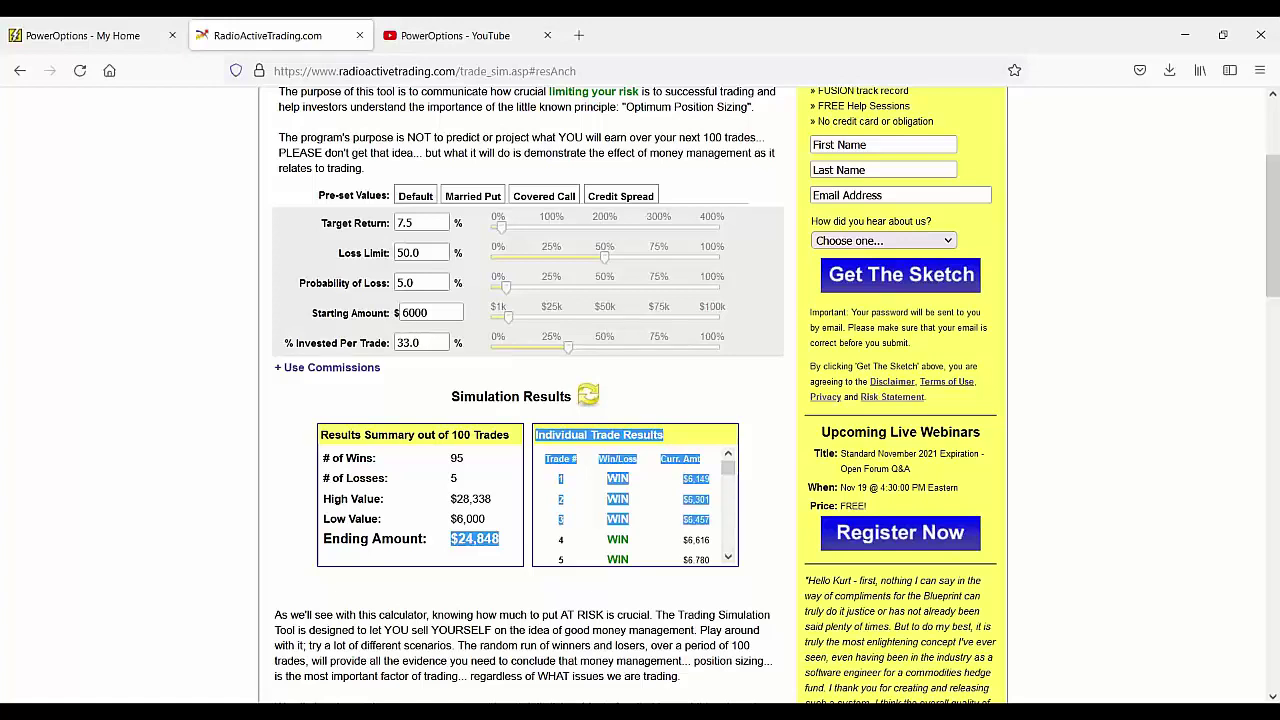
{"action": "left_click", "coordinate": [1075, 447]}
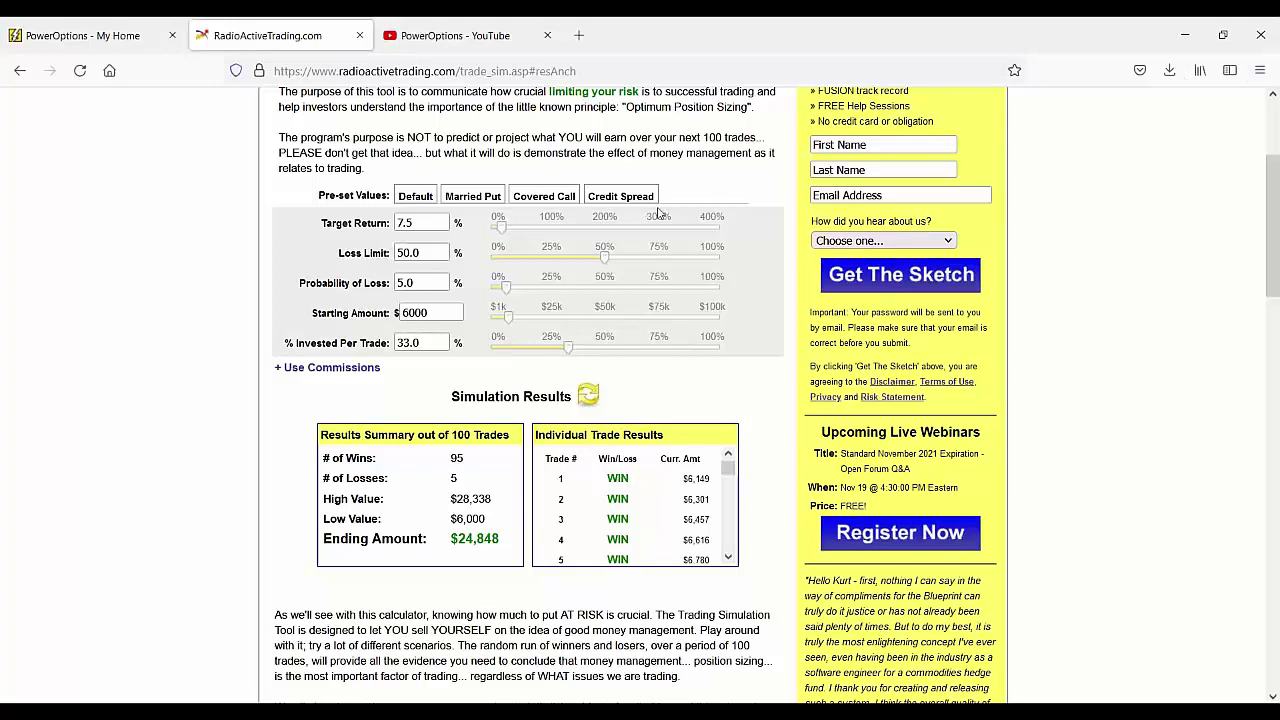
{"action": "left_click", "coordinate": [418, 223]}
{"action": "left_click_drag", "start_coordinate": [418, 223], "coordinate": [384, 226]}
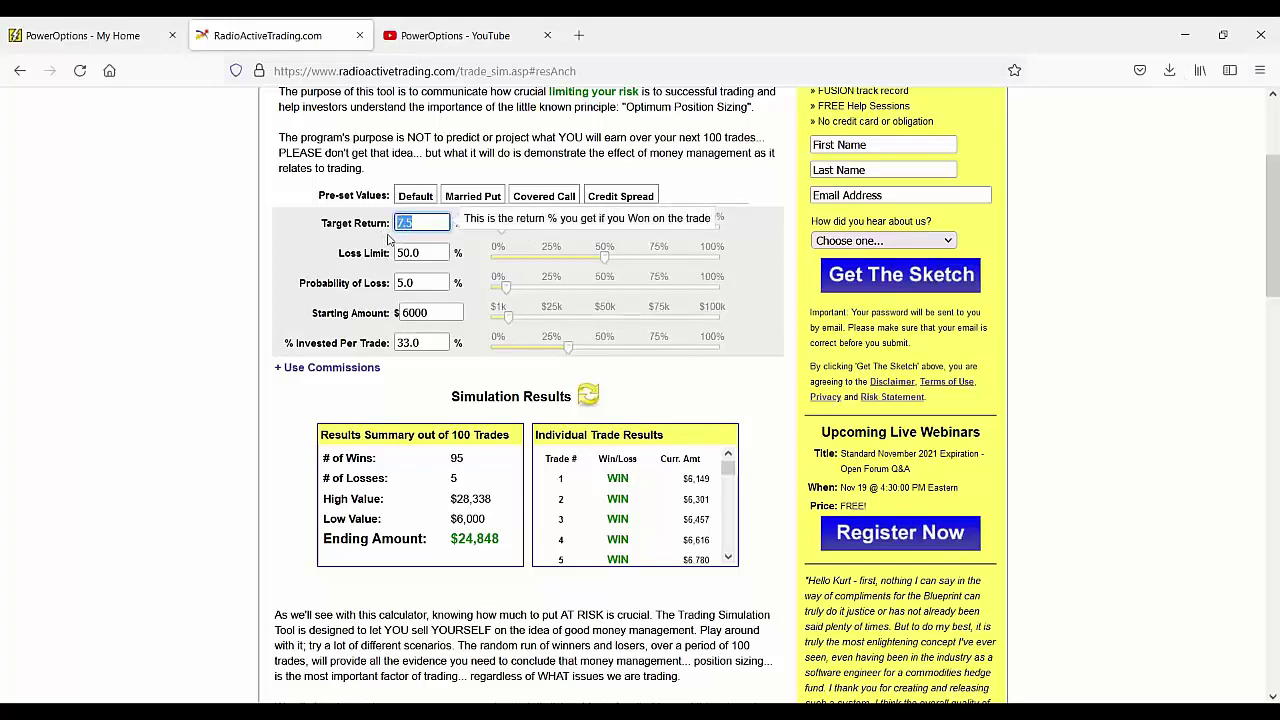
{"action": "left_click_drag", "start_coordinate": [410, 283], "coordinate": [396, 285]}
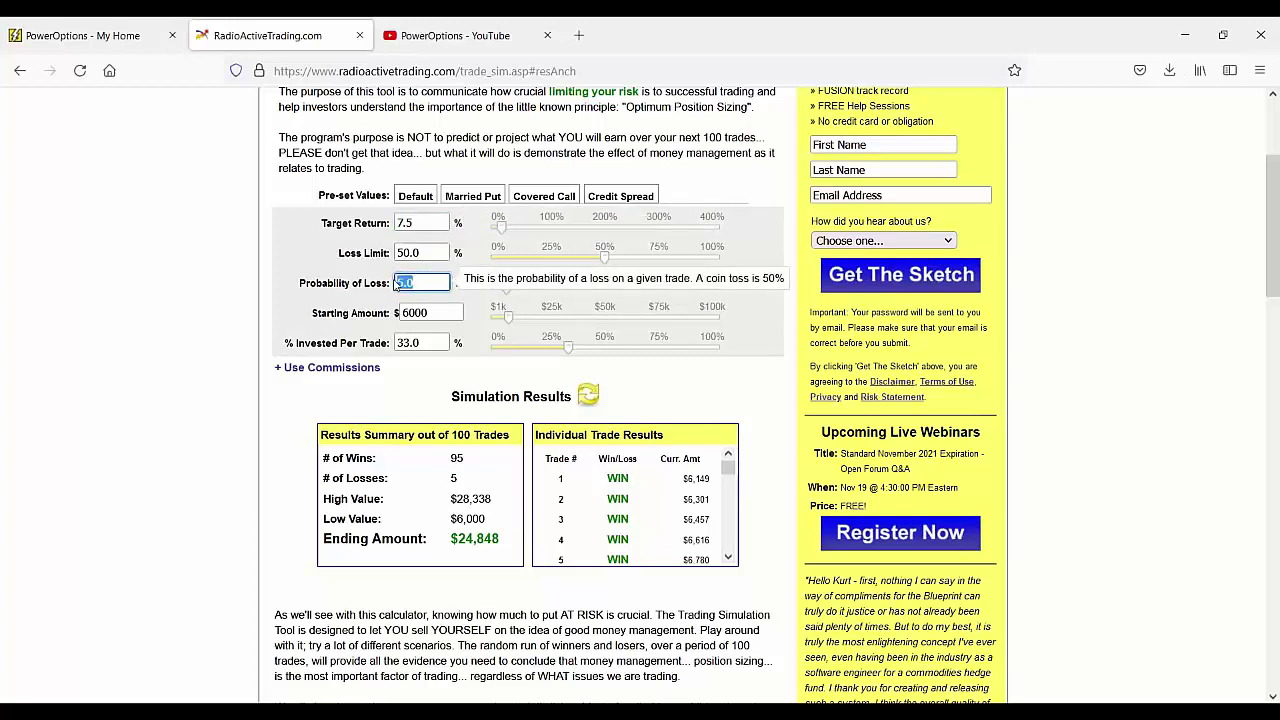
{"action": "left_click", "coordinate": [236, 315]}
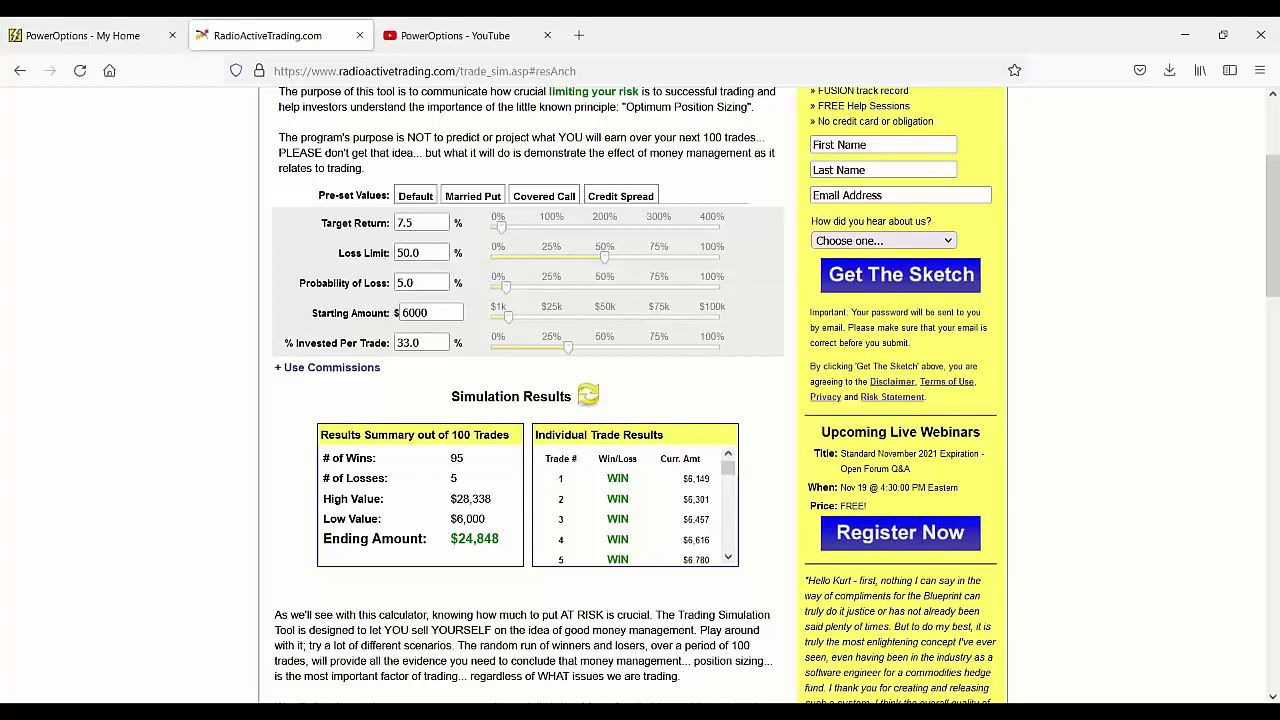
Step: Enter 15 for Target Return and 15 for Probability of Loss, yielding 85 wins and $24,376
{"action": "left_click_drag", "start_coordinate": [446, 223], "coordinate": [371, 224]}
{"action": "type", "text": "15"}
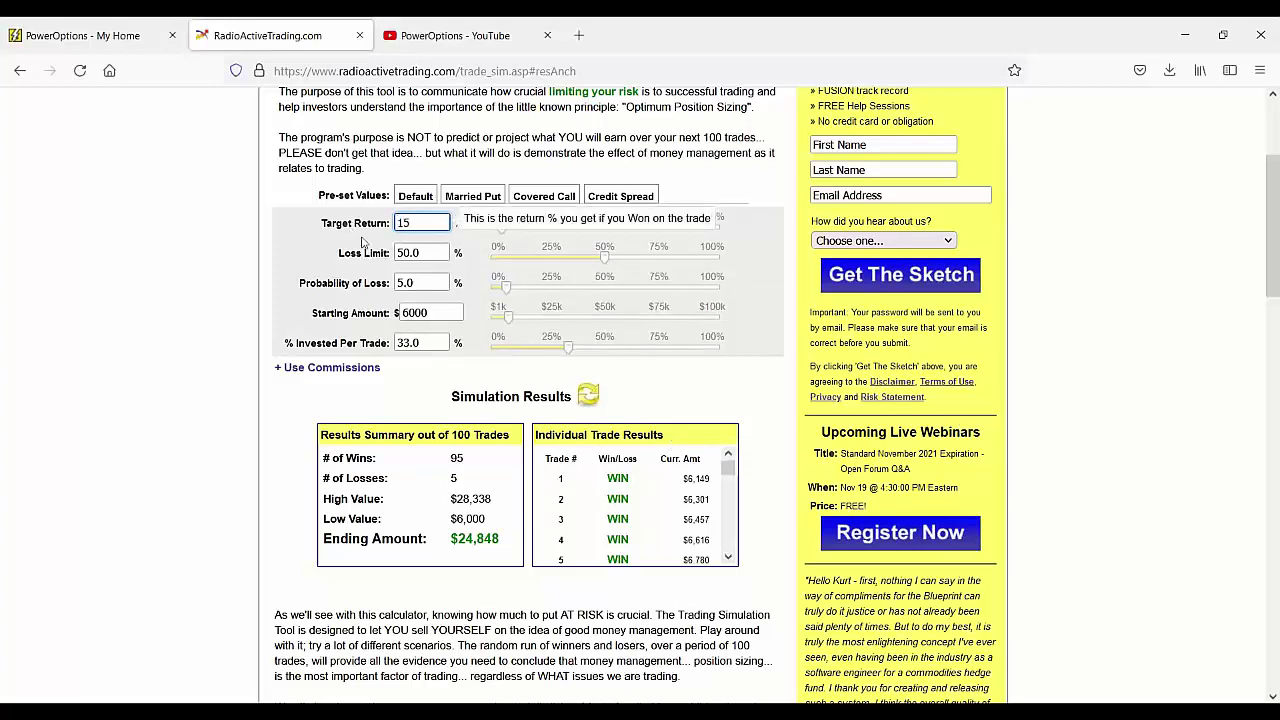
{"action": "left_click_drag", "start_coordinate": [446, 284], "coordinate": [352, 290]}
{"action": "type", "text": "15"}
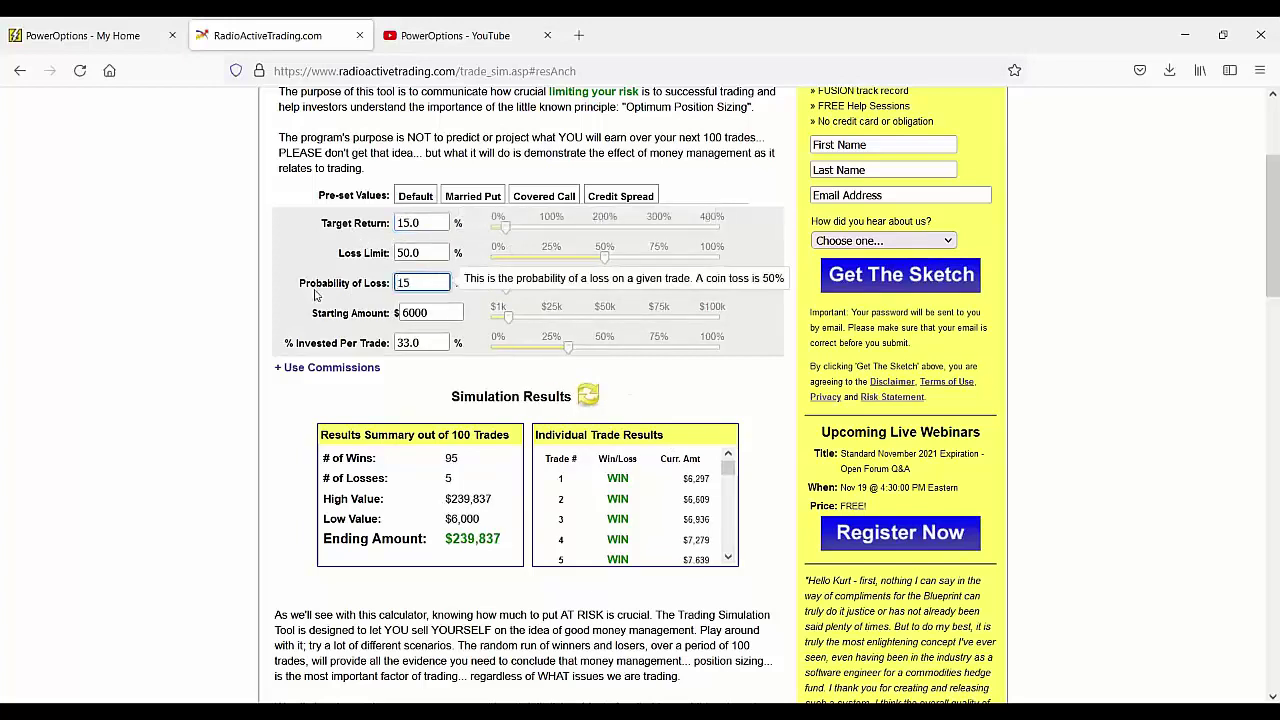
{"action": "left_click", "coordinate": [591, 399]}
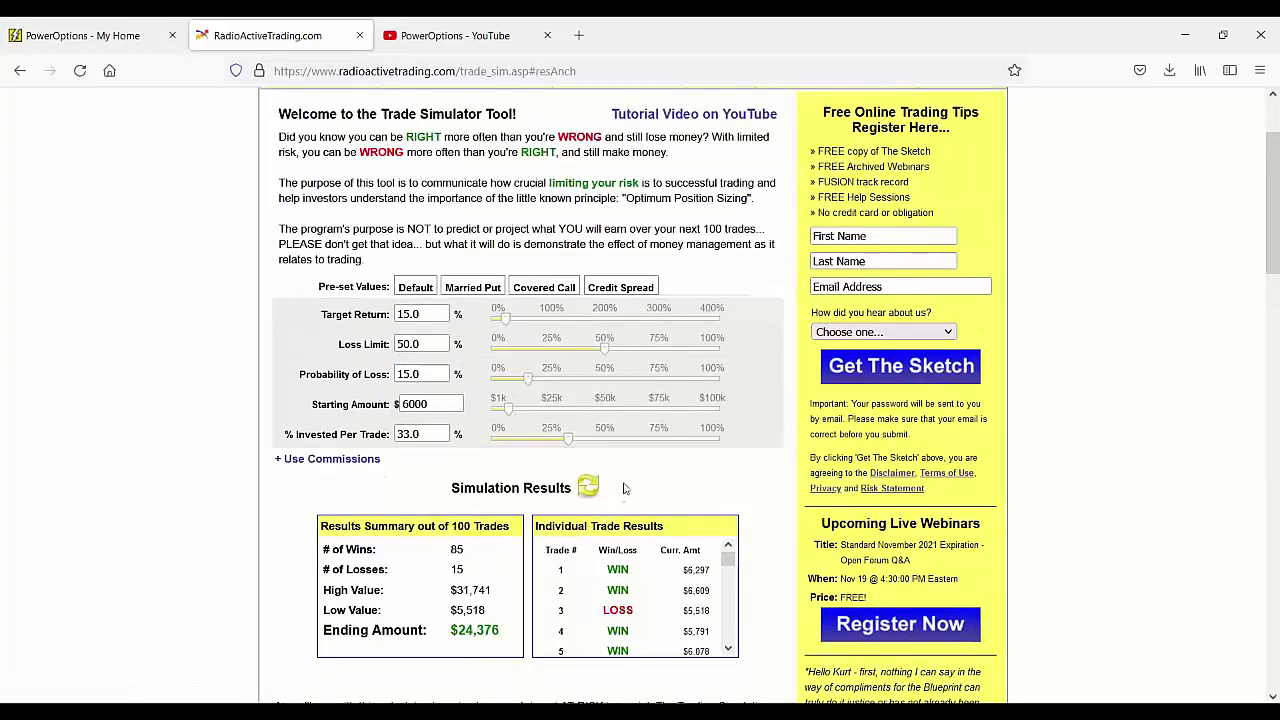
{"action": "scroll", "coordinate": [623, 488], "scroll_direction": "down", "scroll_amount": 2}
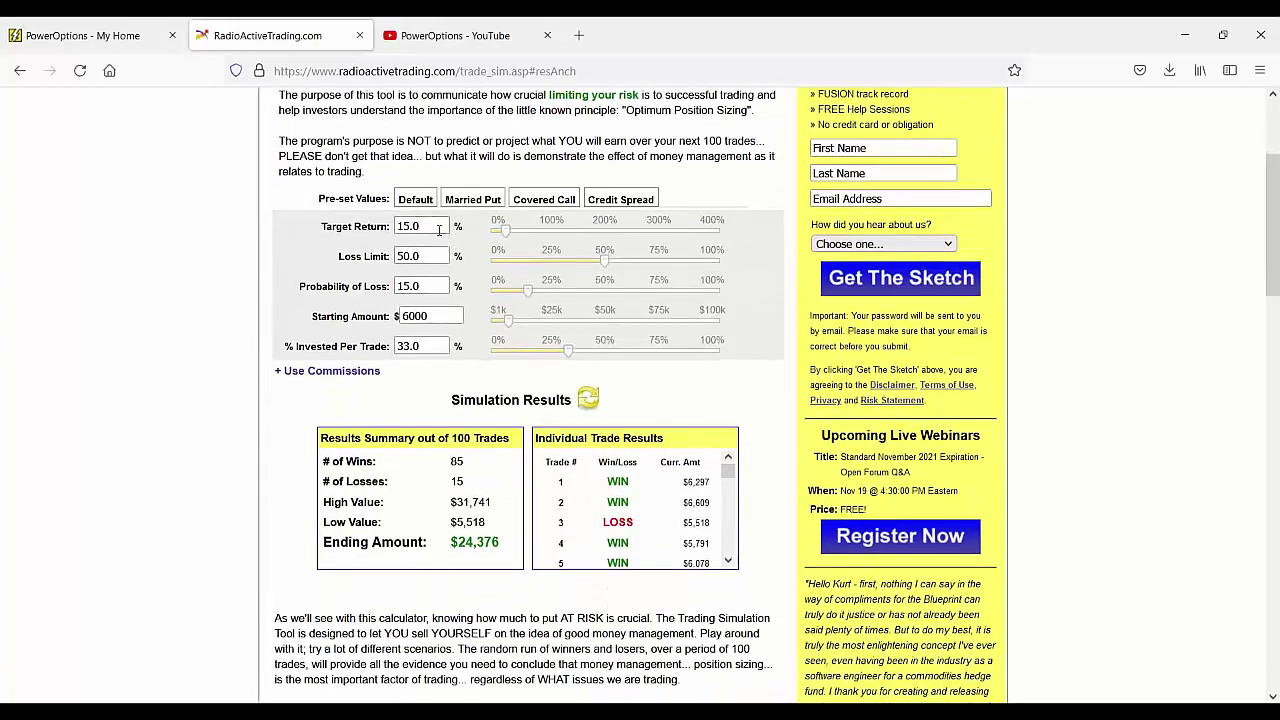
{"action": "left_click", "coordinate": [438, 229]}
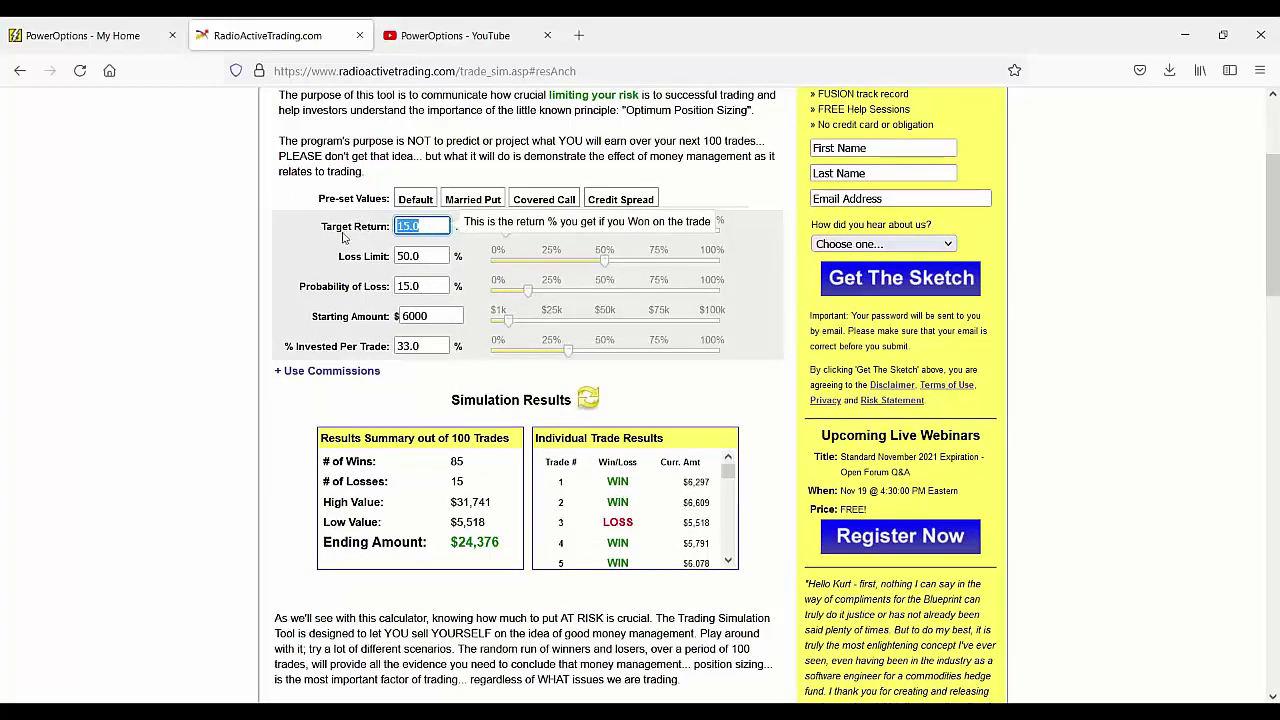
{"action": "left_click", "coordinate": [269, 246]}
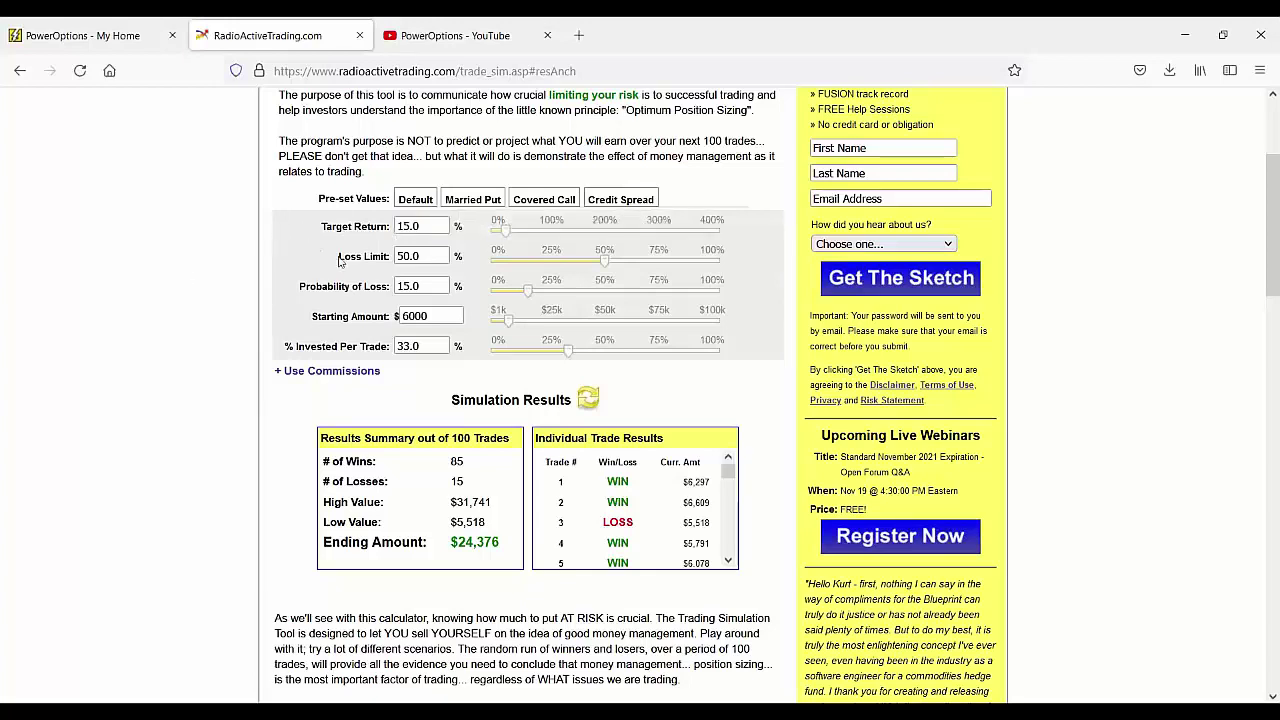
{"action": "left_click_drag", "start_coordinate": [442, 256], "coordinate": [349, 252]}
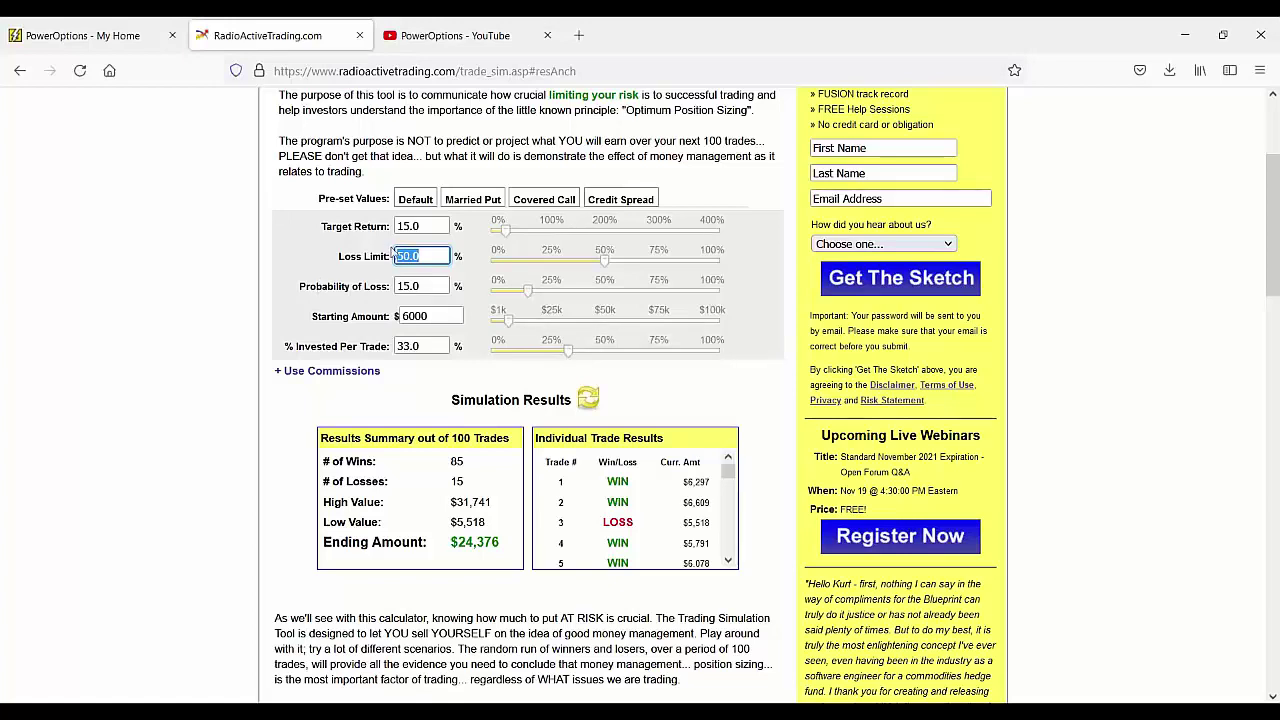
{"action": "left_click", "coordinate": [424, 285]}
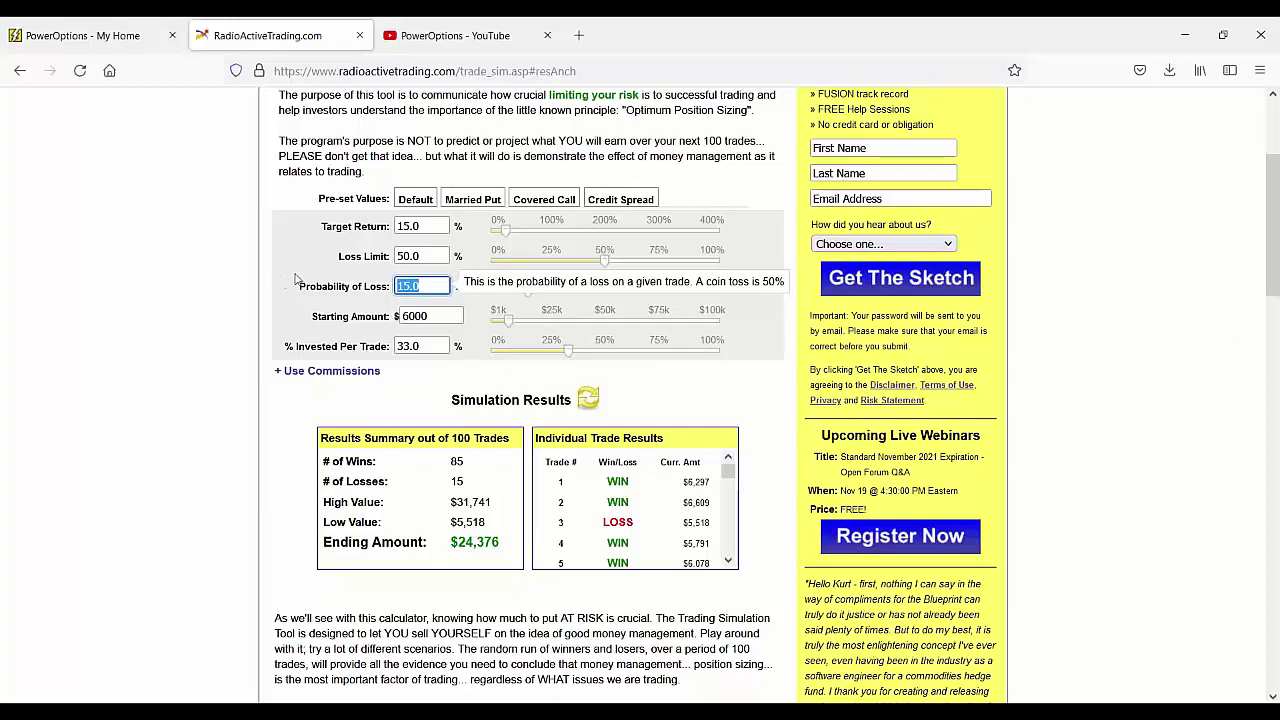
{"action": "left_click", "coordinate": [420, 227]}
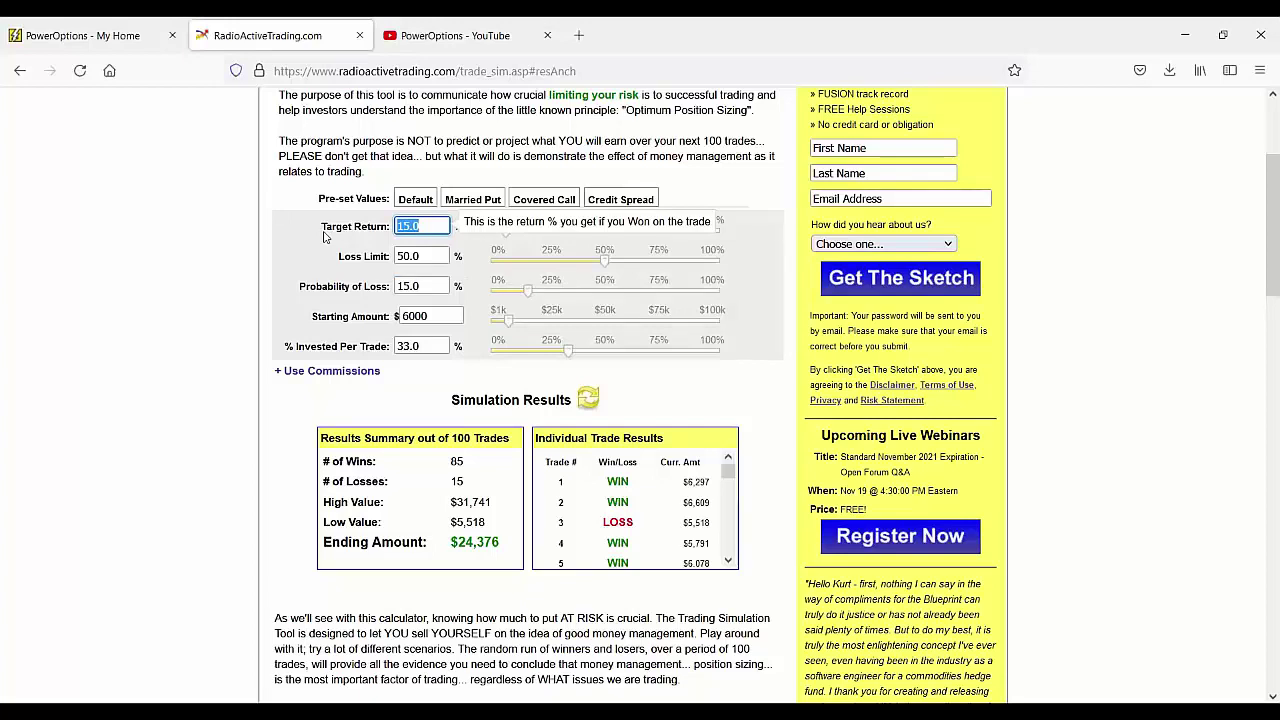
Step: Set Target Return to 25 and Probability of Loss to 30, then recalculate
{"action": "type", "text": "25"}
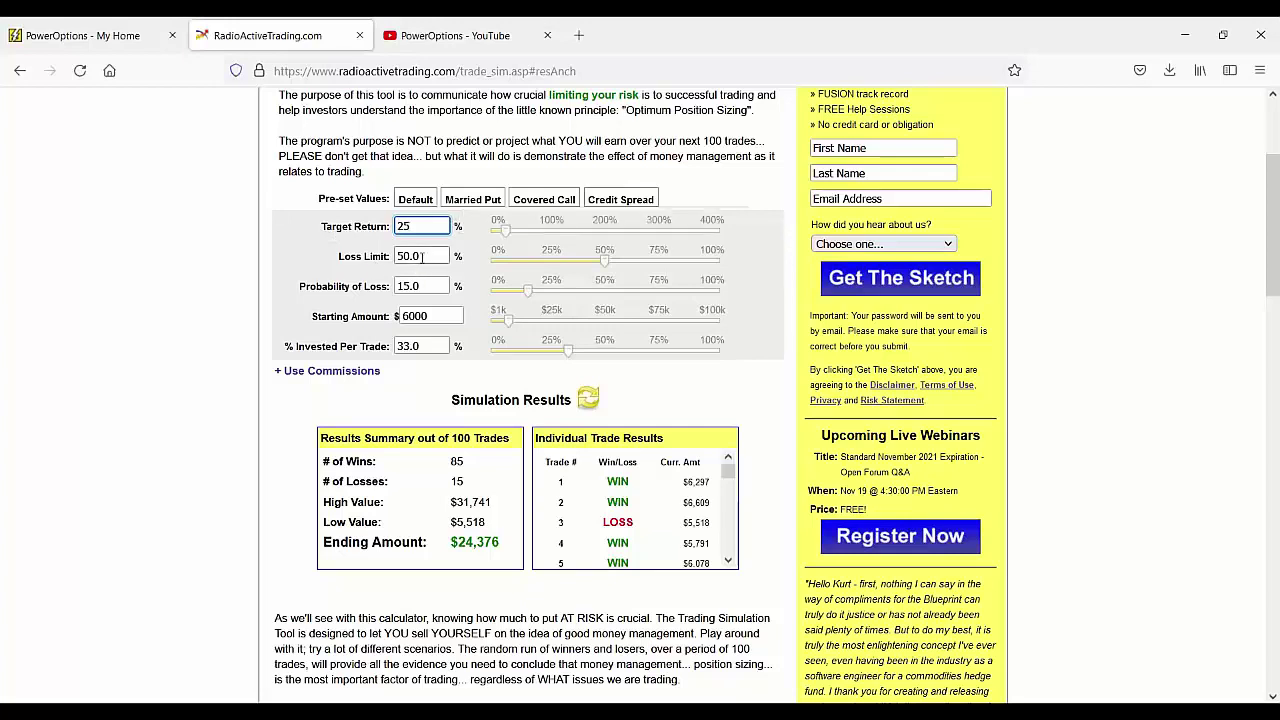
{"action": "mouse_move", "coordinate": [422, 256]}
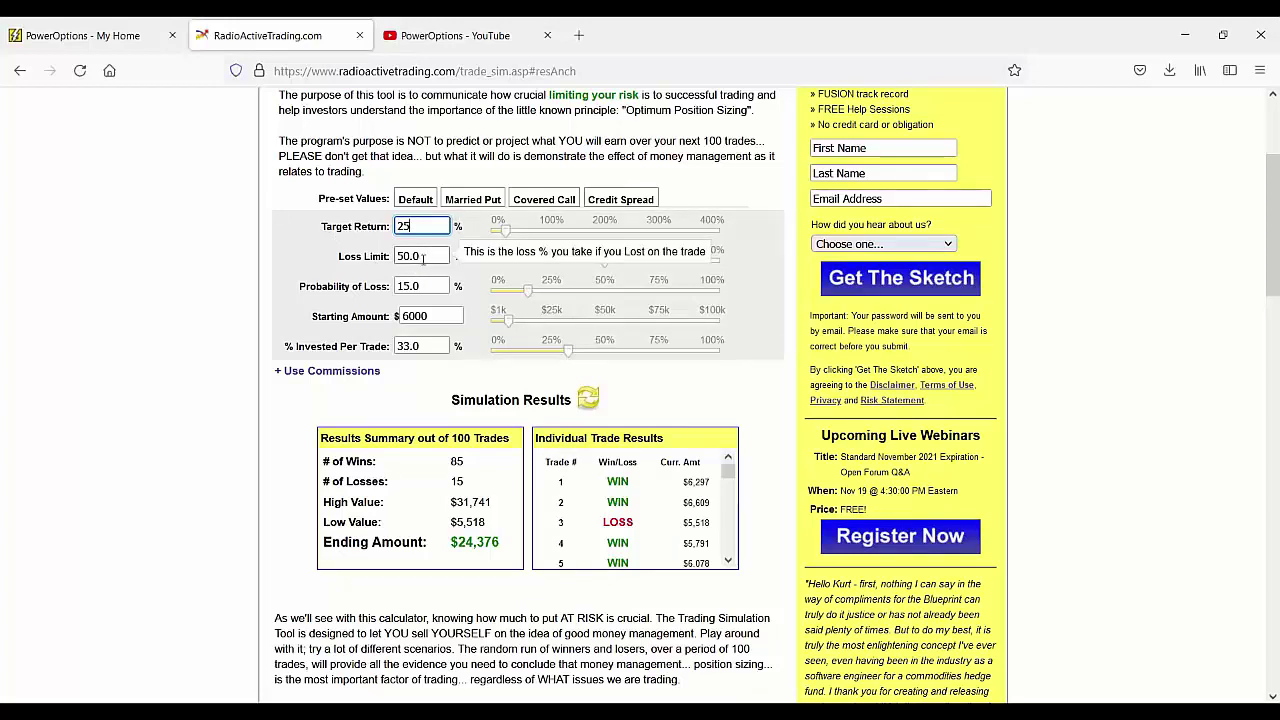
{"action": "key", "text": "Tab"}
{"action": "key", "text": "Tab"}
{"action": "key", "text": "BackSpace"}
{"action": "type", "text": "30"}
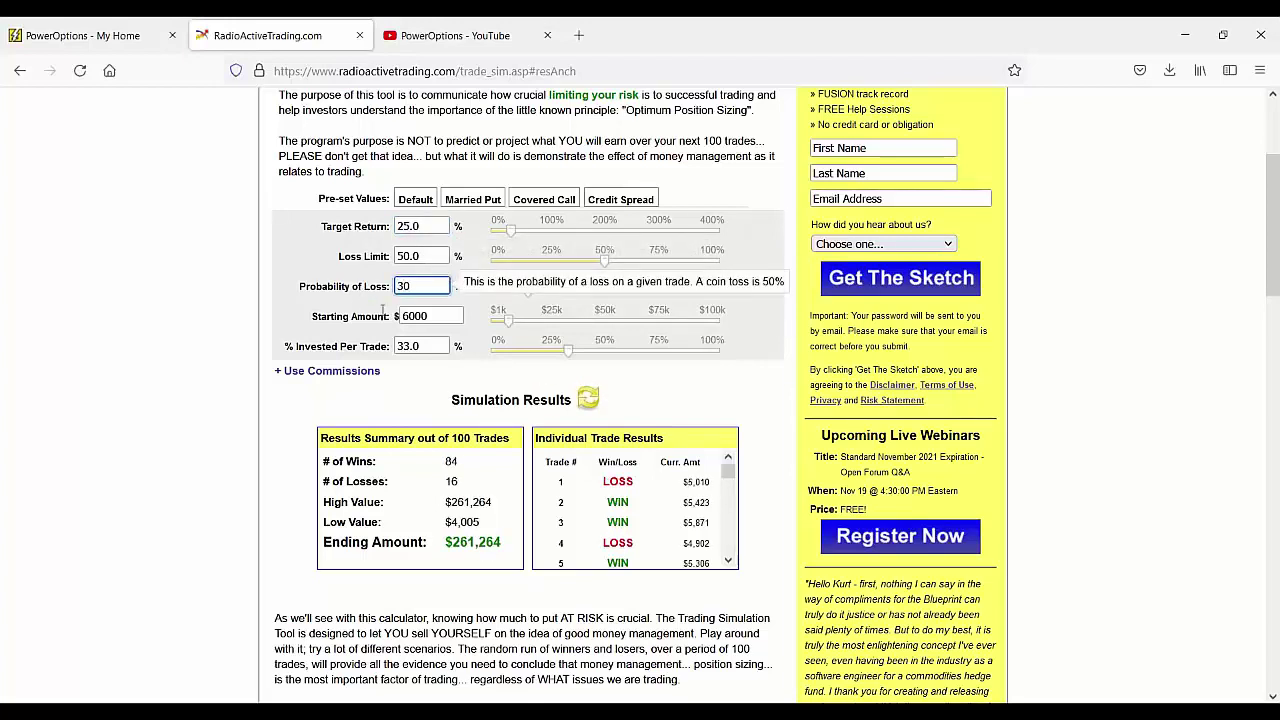
{"action": "left_click", "coordinate": [589, 400]}
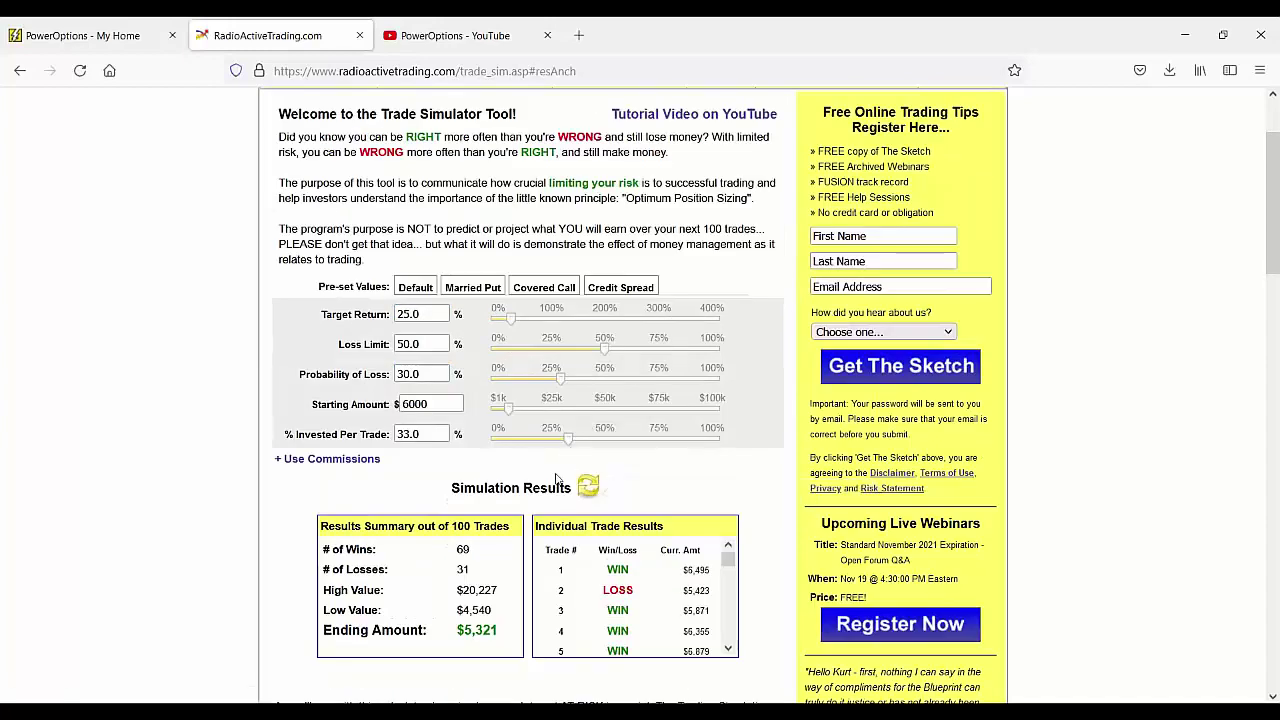
Step: Rerun the simulation and highlight the 78 wins and $55,034 ending amount
{"action": "scroll", "coordinate": [572, 453], "scroll_direction": "down", "scroll_amount": 2}
{"action": "left_click_drag", "start_coordinate": [458, 542], "coordinate": [503, 545]}
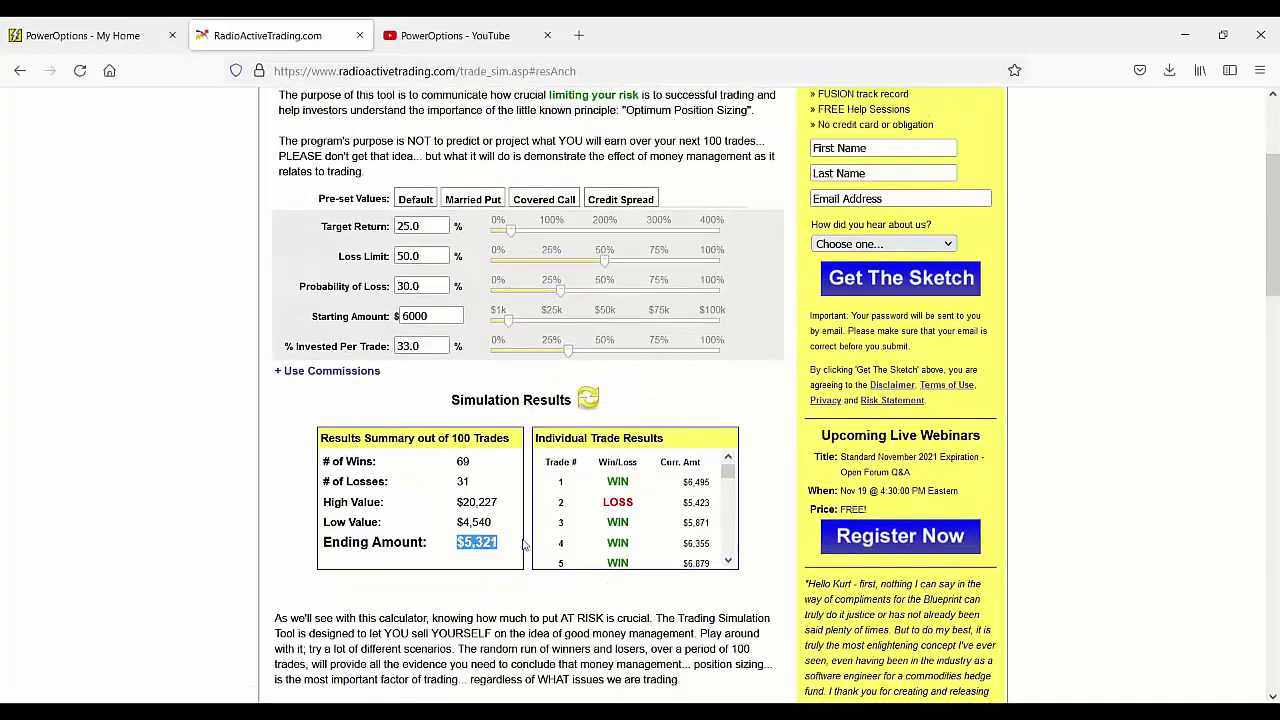
{"action": "left_click", "coordinate": [590, 401]}
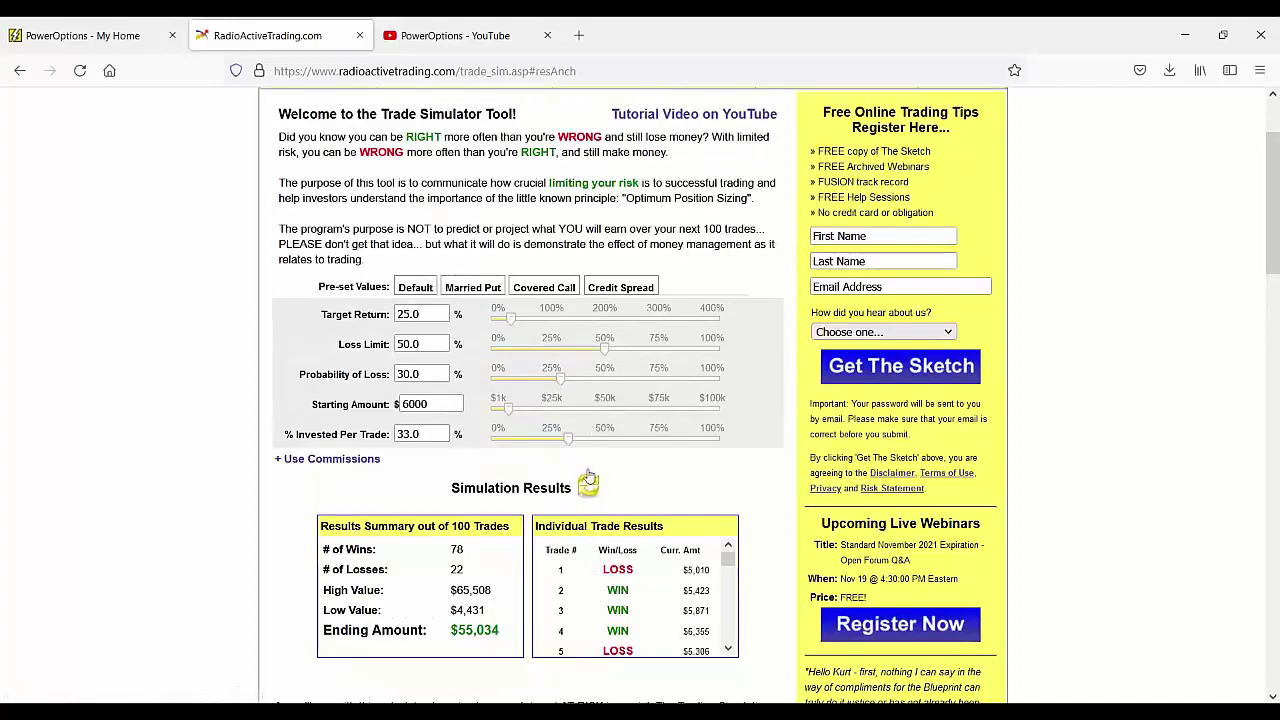
{"action": "left_click_drag", "start_coordinate": [447, 632], "coordinate": [517, 637]}
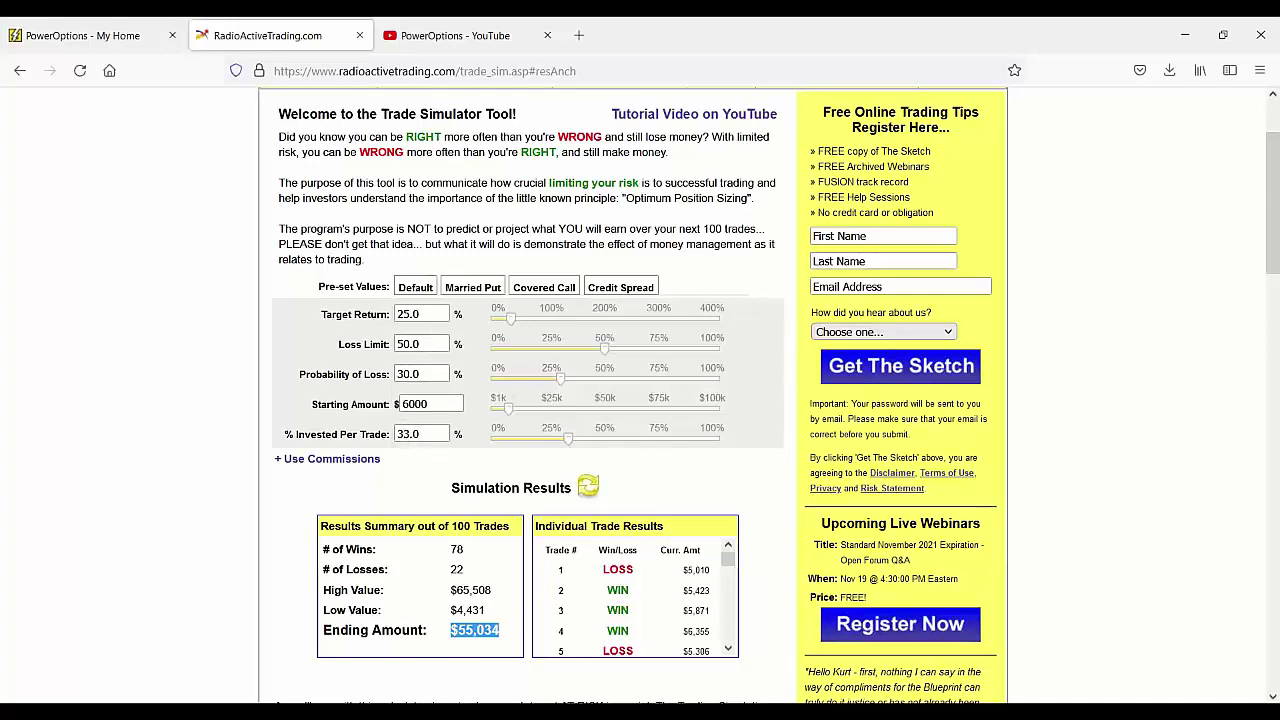
Step: With the screen pen, write 85%, 13-17, 50 and 70-75 notes in the margin
{"action": "key", "text": "ctrl+2"}
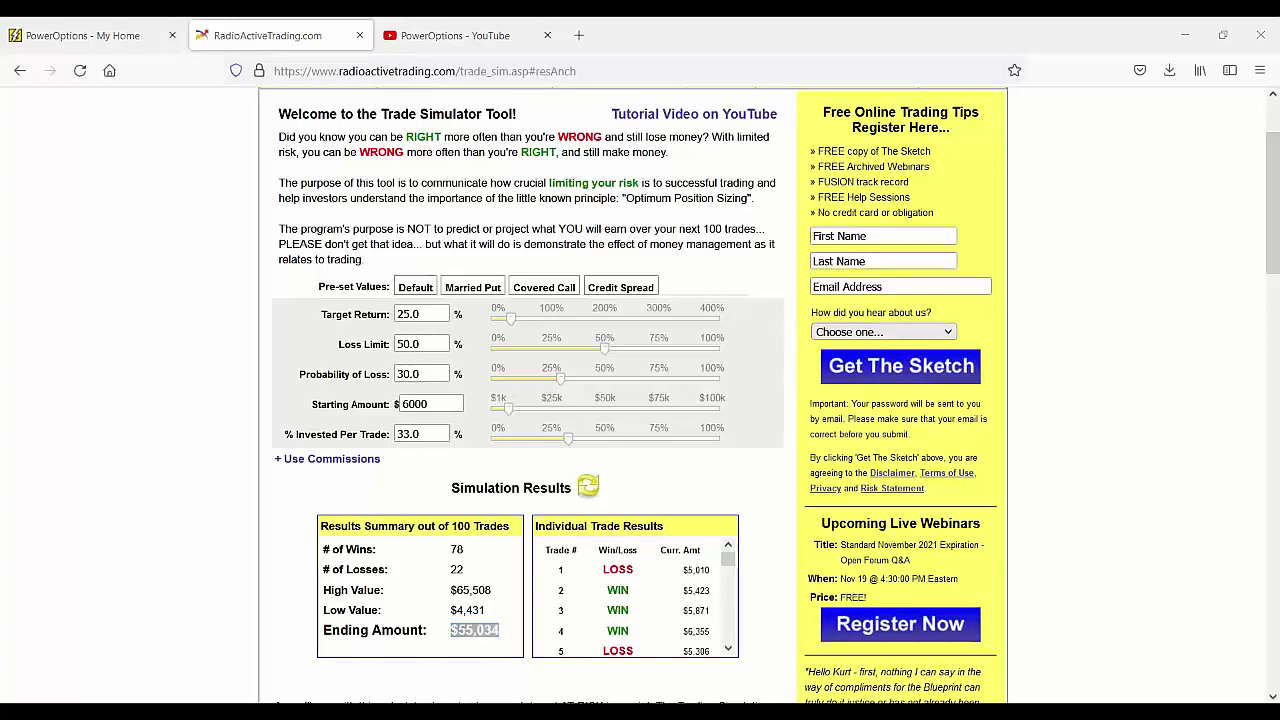
{"action": "left_click_drag", "start_coordinate": [58, 236], "coordinate": [40, 234]}
{"action": "mouse_move", "coordinate": [60, 234]}
{"action": "left_mouse_down"}
{"action": "mouse_move", "coordinate": [62, 247]}
{"action": "mouse_move", "coordinate": [84, 233]}
{"action": "mouse_move", "coordinate": [80, 265]}
{"action": "mouse_move", "coordinate": [115, 234]}
{"action": "mouse_move", "coordinate": [121, 263]}
{"action": "mouse_move", "coordinate": [150, 271]}
{"action": "mouse_move", "coordinate": [228, 250]}
{"action": "mouse_move", "coordinate": [240, 262]}
{"action": "mouse_move", "coordinate": [265, 243]}
{"action": "left_mouse_up"}
{"action": "mouse_move", "coordinate": [145, 294]}
{"action": "left_mouse_down"}
{"action": "mouse_move", "coordinate": [151, 318]}
{"action": "mouse_move", "coordinate": [117, 322]}
{"action": "mouse_move", "coordinate": [165, 288]}
{"action": "mouse_move", "coordinate": [195, 288]}
{"action": "left_mouse_up"}
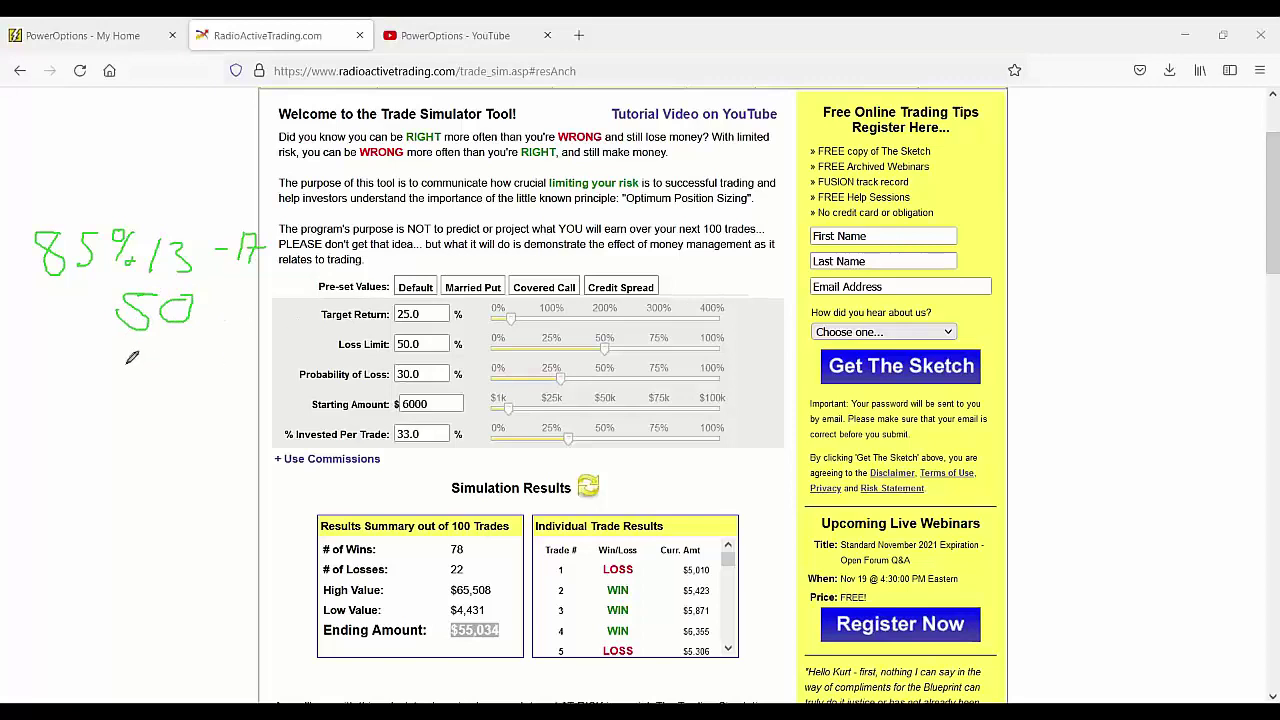
{"action": "mouse_move", "coordinate": [8, 368]}
{"action": "left_mouse_down"}
{"action": "mouse_move", "coordinate": [29, 402]}
{"action": "mouse_move", "coordinate": [20, 410]}
{"action": "mouse_move", "coordinate": [64, 372]}
{"action": "mouse_move", "coordinate": [120, 404]}
{"action": "left_mouse_up"}
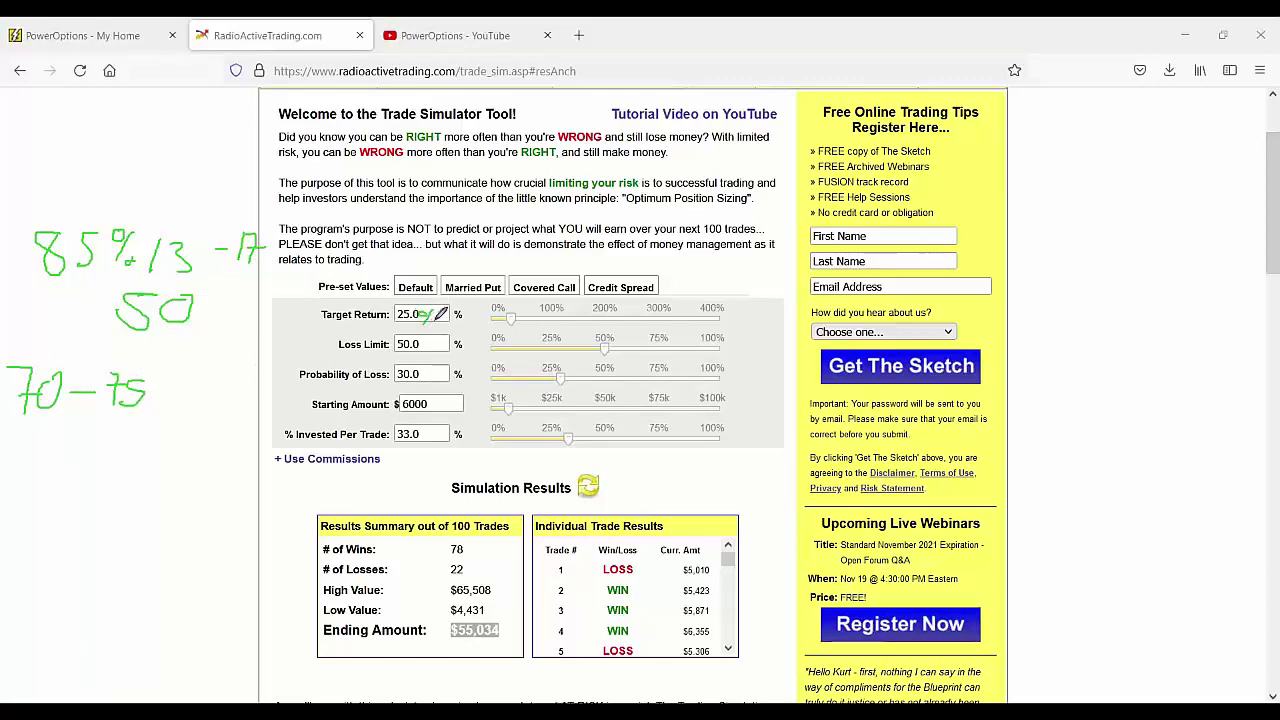
Step: Tick the 25.0 target return, strike the 50.0 loss limit and write 65 beside it
{"action": "left_click_drag", "start_coordinate": [420, 317], "coordinate": [433, 310]}
{"action": "mouse_move", "coordinate": [243, 280]}
{"action": "left_mouse_down"}
{"action": "mouse_move", "coordinate": [220, 298]}
{"action": "mouse_move", "coordinate": [222, 320]}
{"action": "left_mouse_up"}
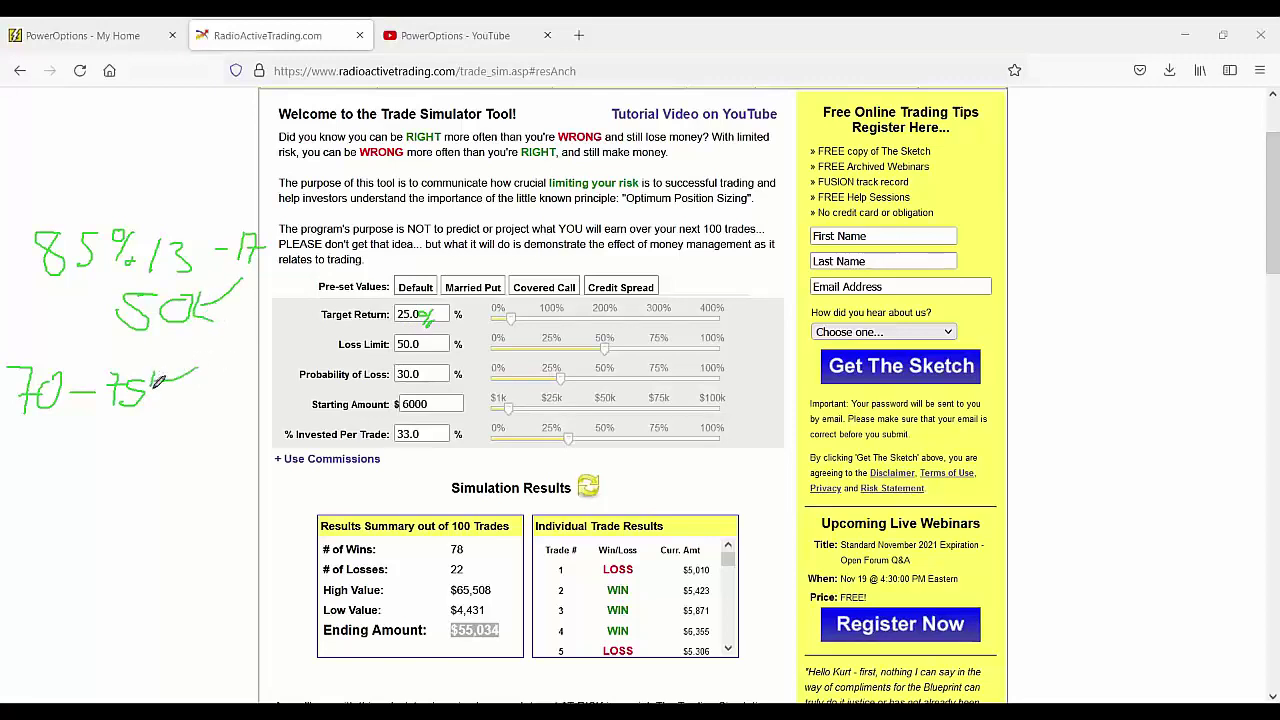
{"action": "left_click_drag", "start_coordinate": [150, 383], "coordinate": [240, 368]}
{"action": "left_click_drag", "start_coordinate": [393, 344], "coordinate": [432, 344]}
{"action": "mouse_move", "coordinate": [324, 333]}
{"action": "left_mouse_down"}
{"action": "mouse_move", "coordinate": [312, 346]}
{"action": "mouse_move", "coordinate": [334, 348]}
{"action": "left_mouse_up"}
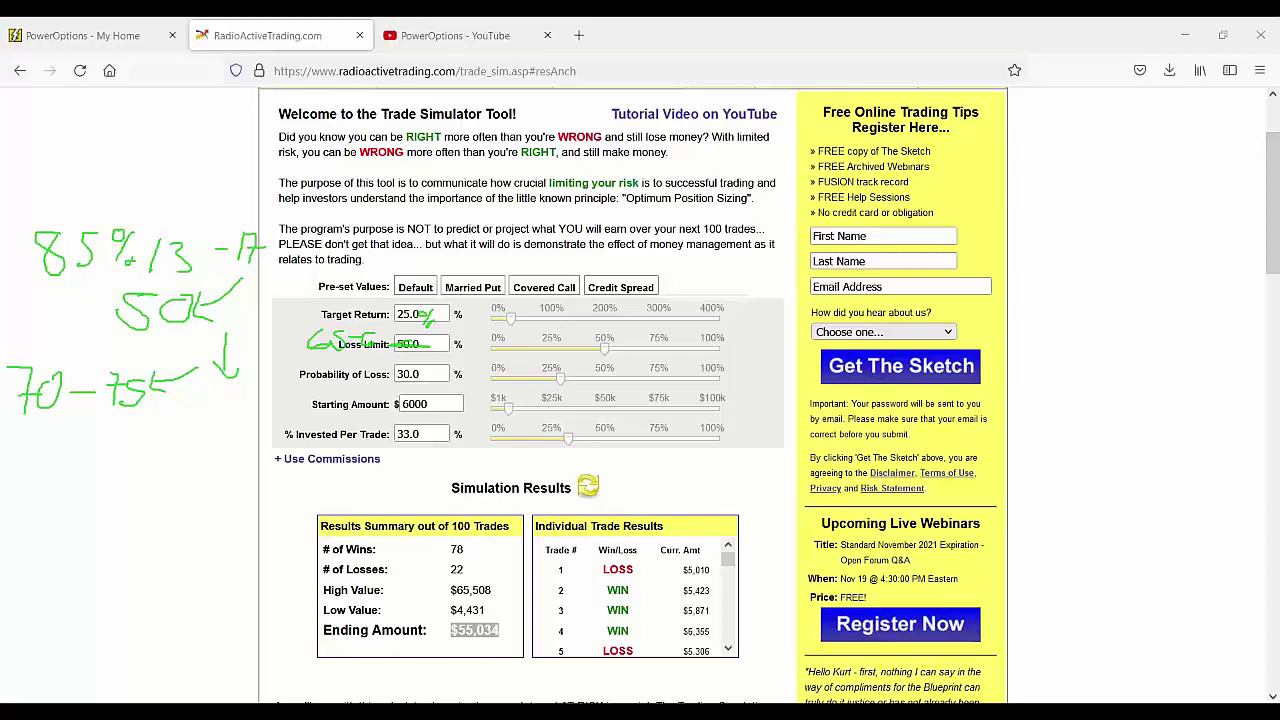
Step: Clear the notes, circle the wins, target return, loss limit and amounts, then erase again
{"action": "key", "text": "e"}
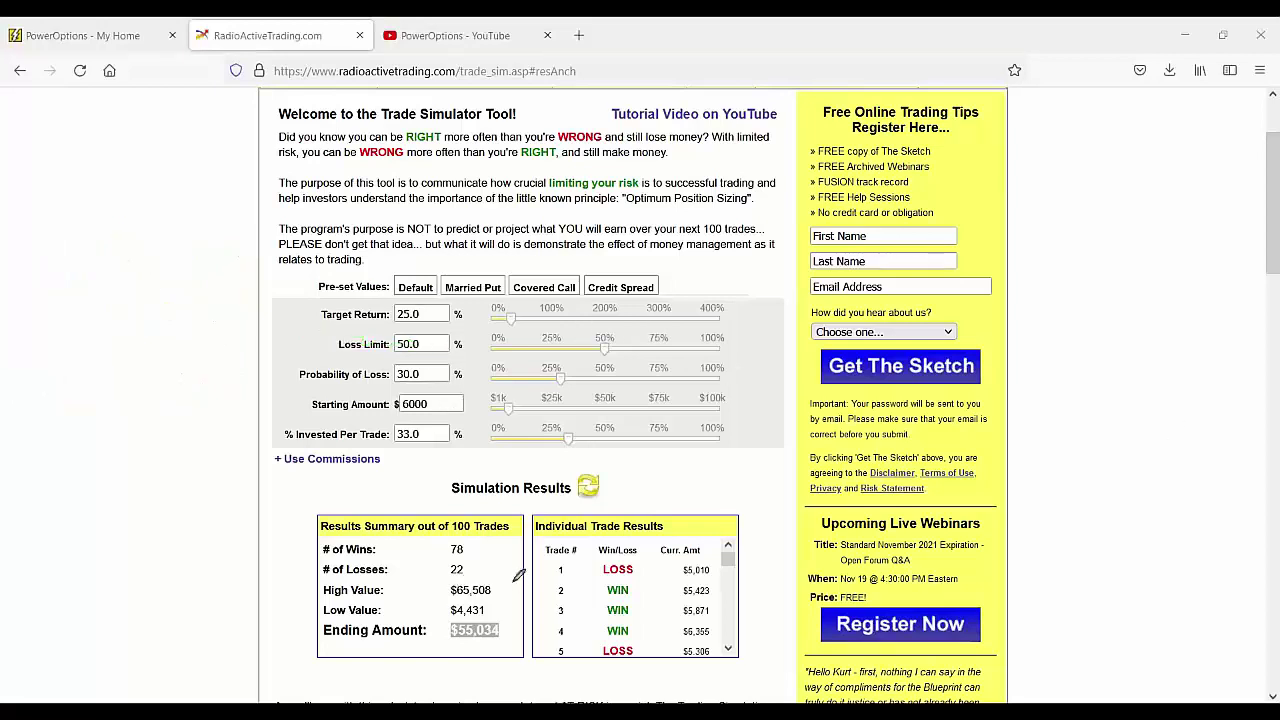
{"action": "left_click_drag", "start_coordinate": [518, 574], "coordinate": [516, 570]}
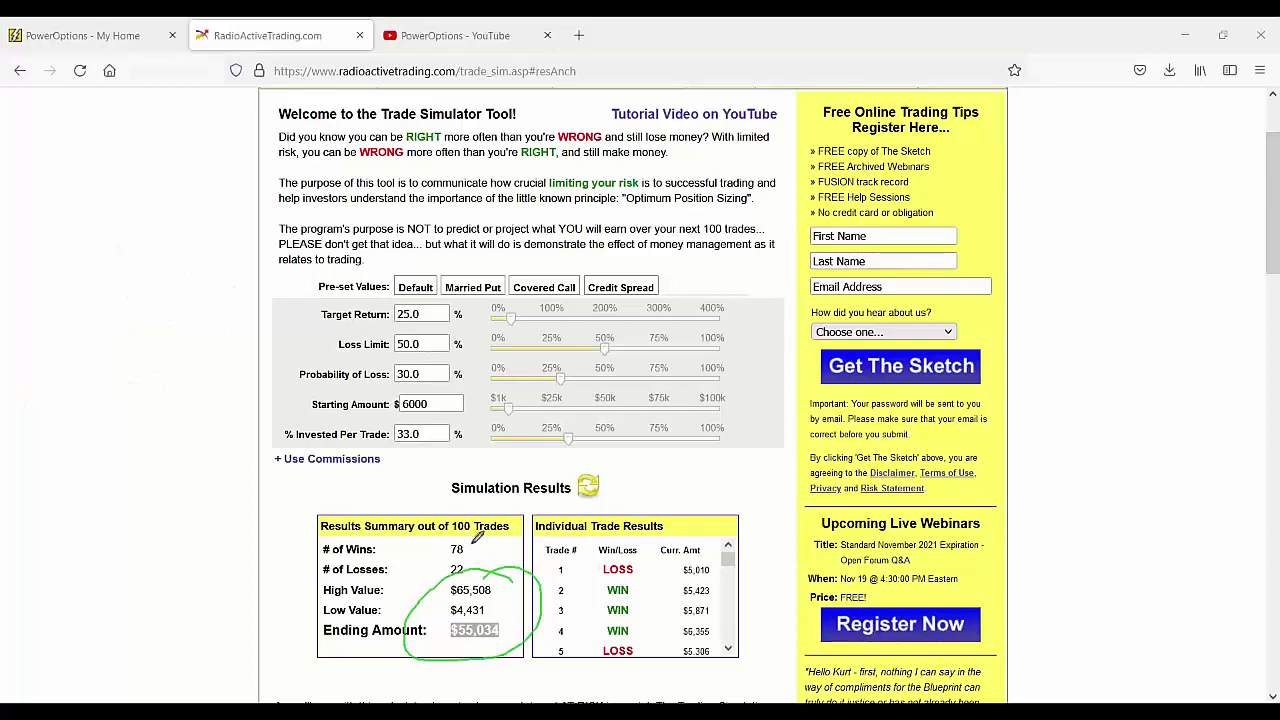
{"action": "left_click_drag", "start_coordinate": [462, 538], "coordinate": [474, 542]}
{"action": "mouse_move", "coordinate": [440, 308]}
{"action": "left_mouse_down"}
{"action": "mouse_move", "coordinate": [431, 341]}
{"action": "mouse_move", "coordinate": [425, 303]}
{"action": "left_mouse_up"}
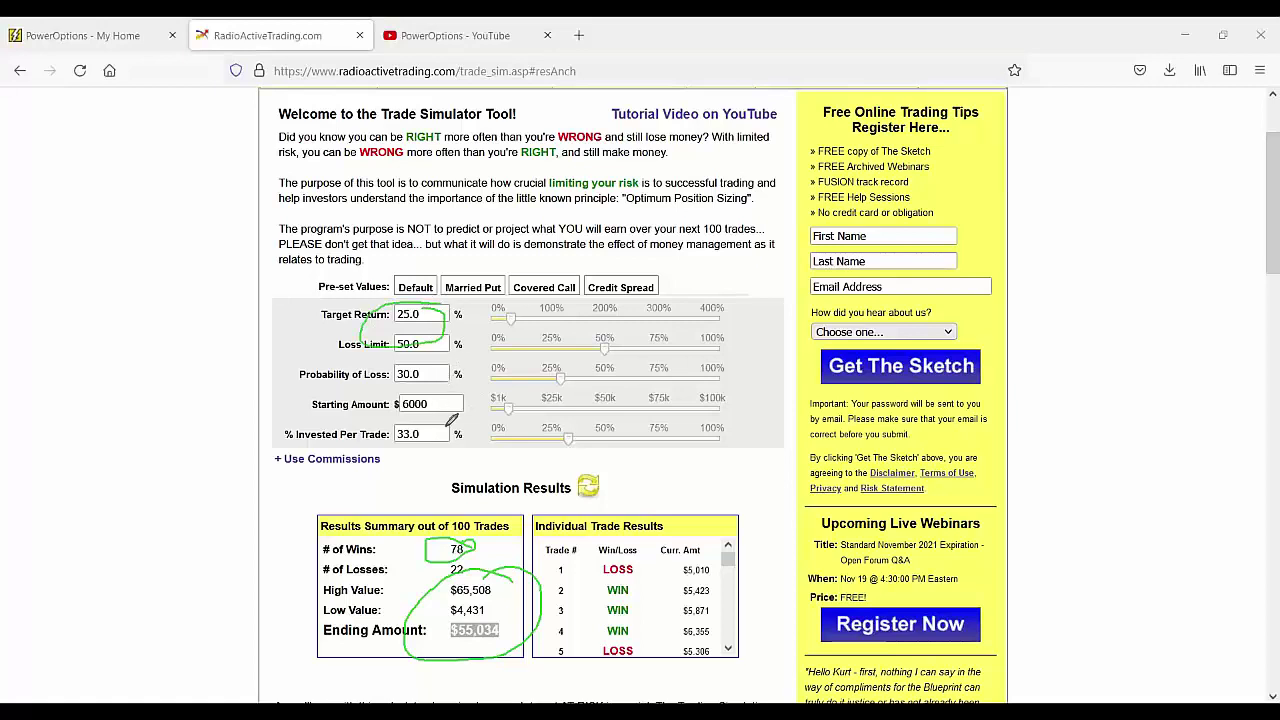
{"action": "left_click_drag", "start_coordinate": [490, 612], "coordinate": [530, 586]}
{"action": "key", "text": "e"}
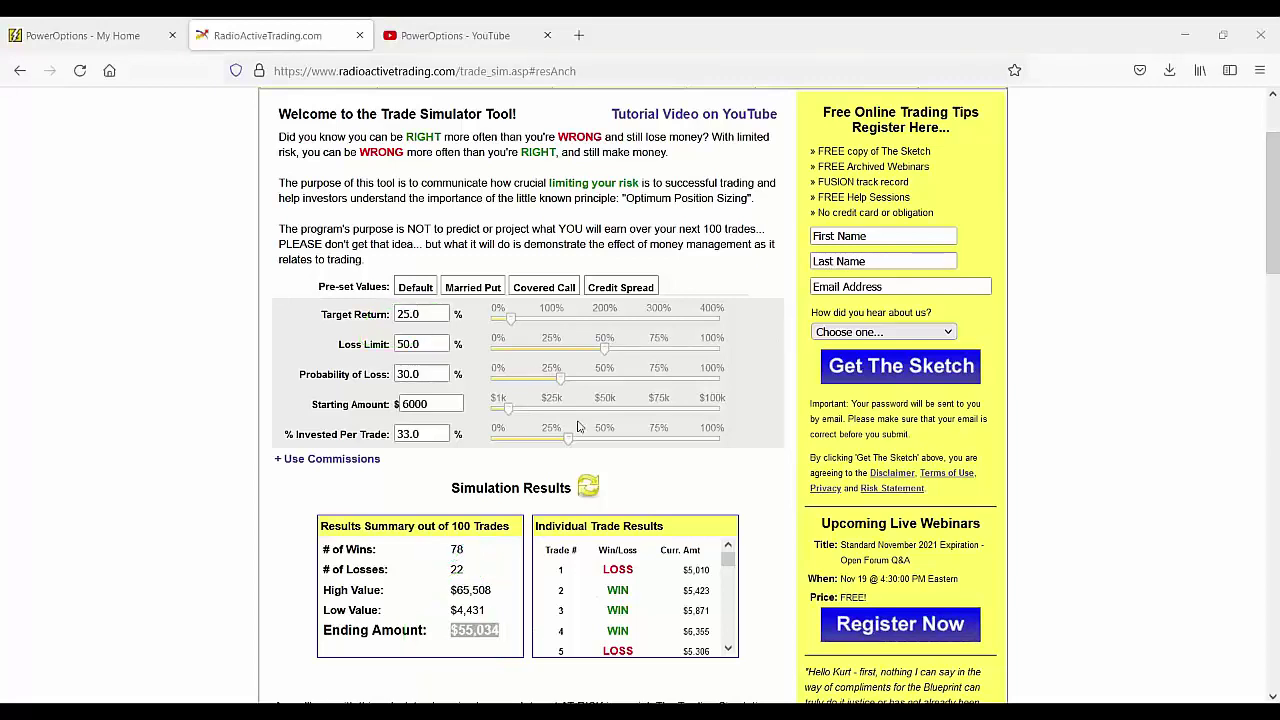
Step: Change Loss Limit from 50 to 67, rerun, and highlight the ending amount and wins
{"action": "left_click", "coordinate": [420, 344]}
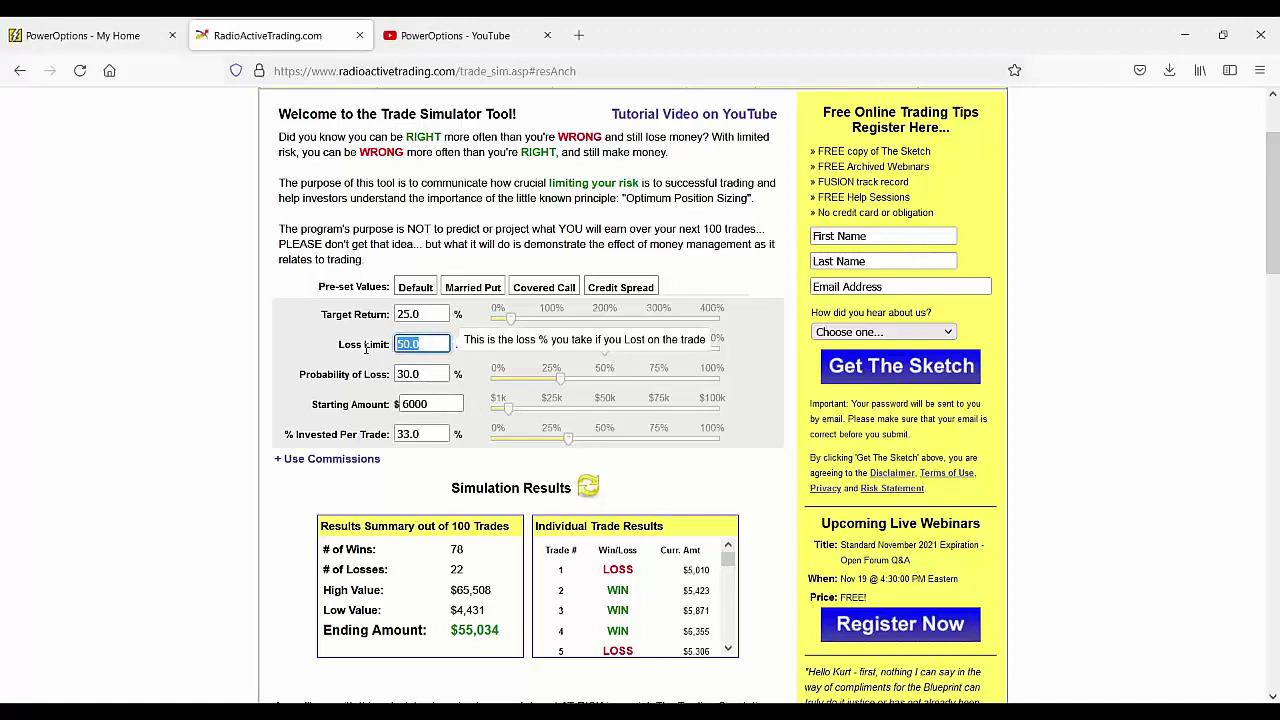
{"action": "key", "text": "BackSpace"}
{"action": "type", "text": "67"}
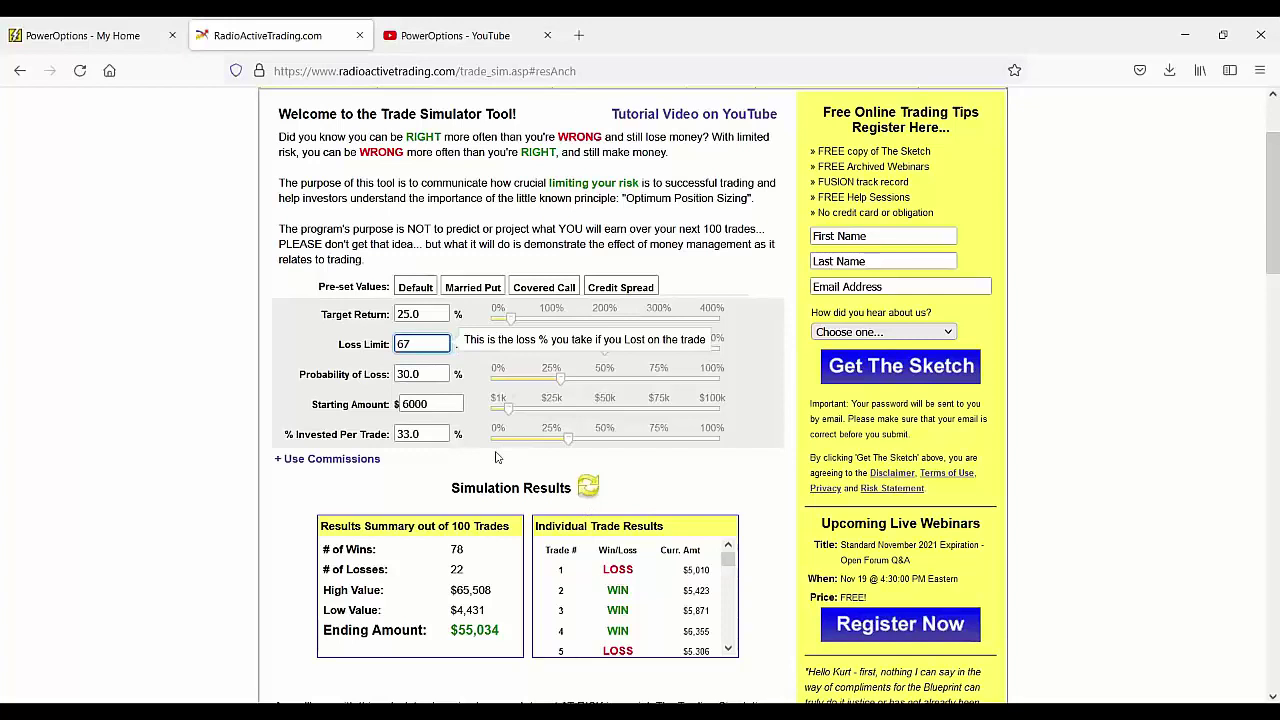
{"action": "left_click", "coordinate": [588, 486]}
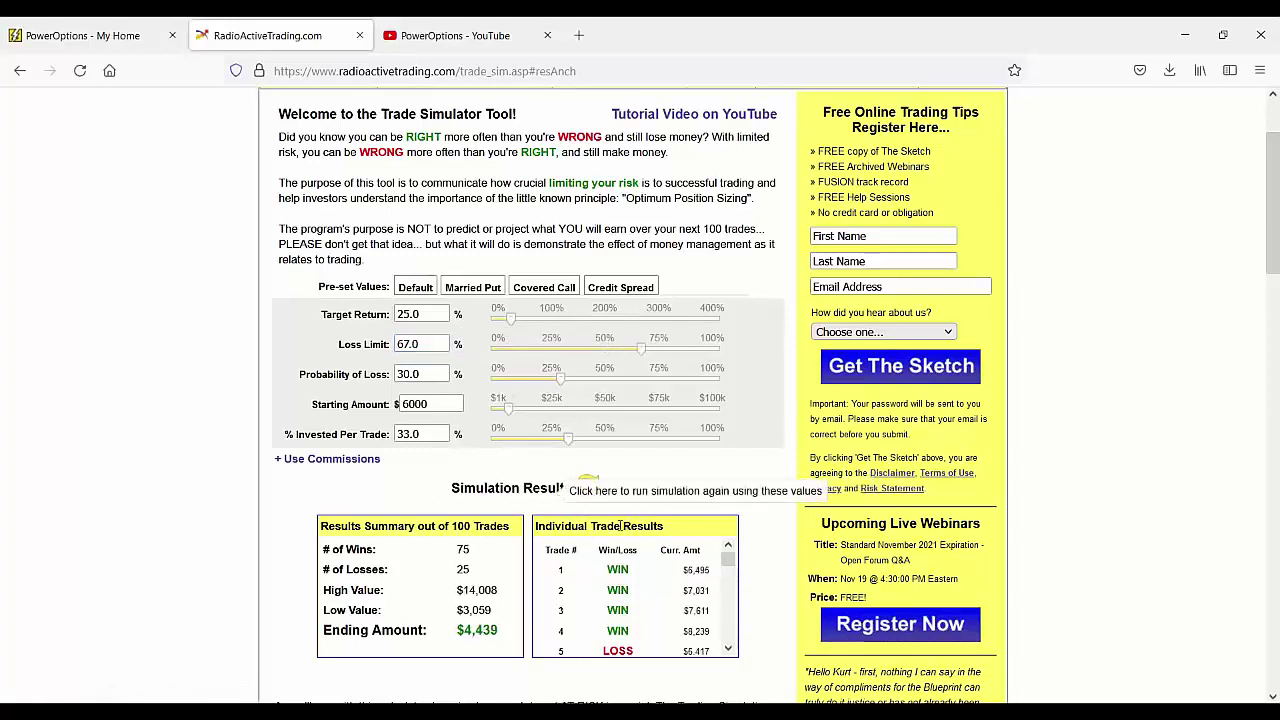
{"action": "left_click_drag", "start_coordinate": [458, 632], "coordinate": [520, 517]}
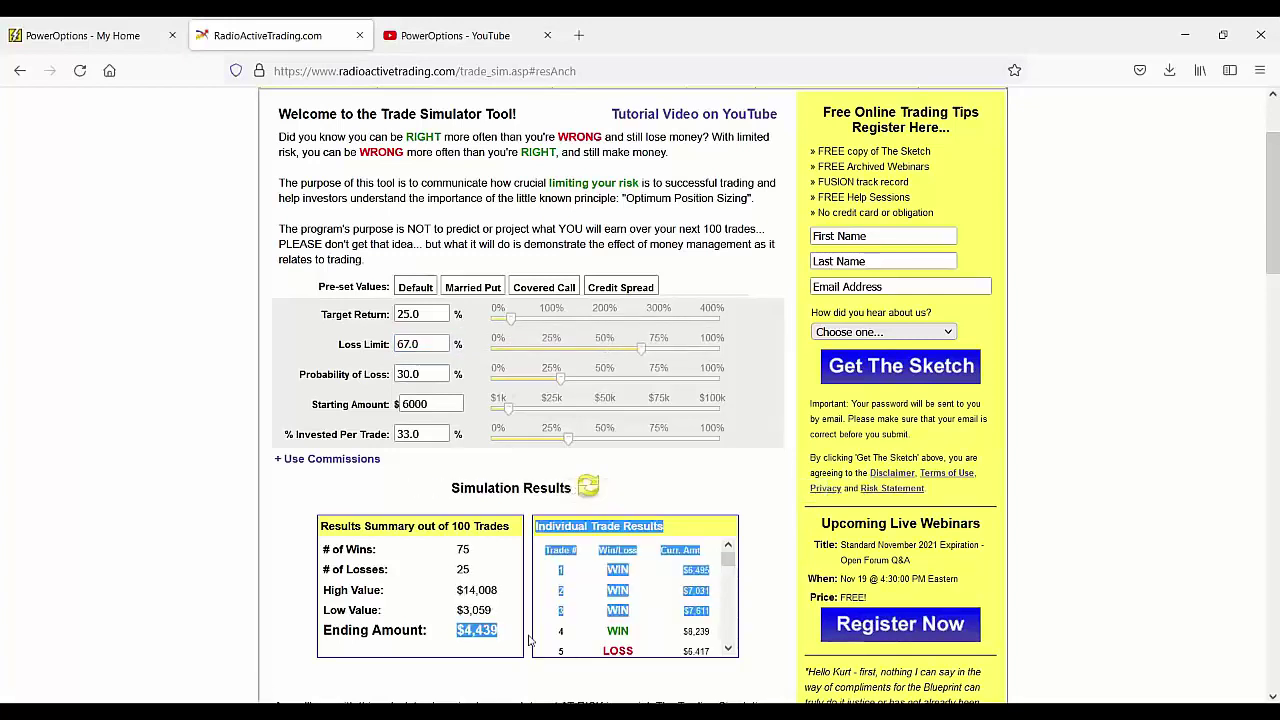
{"action": "left_click", "coordinate": [511, 486]}
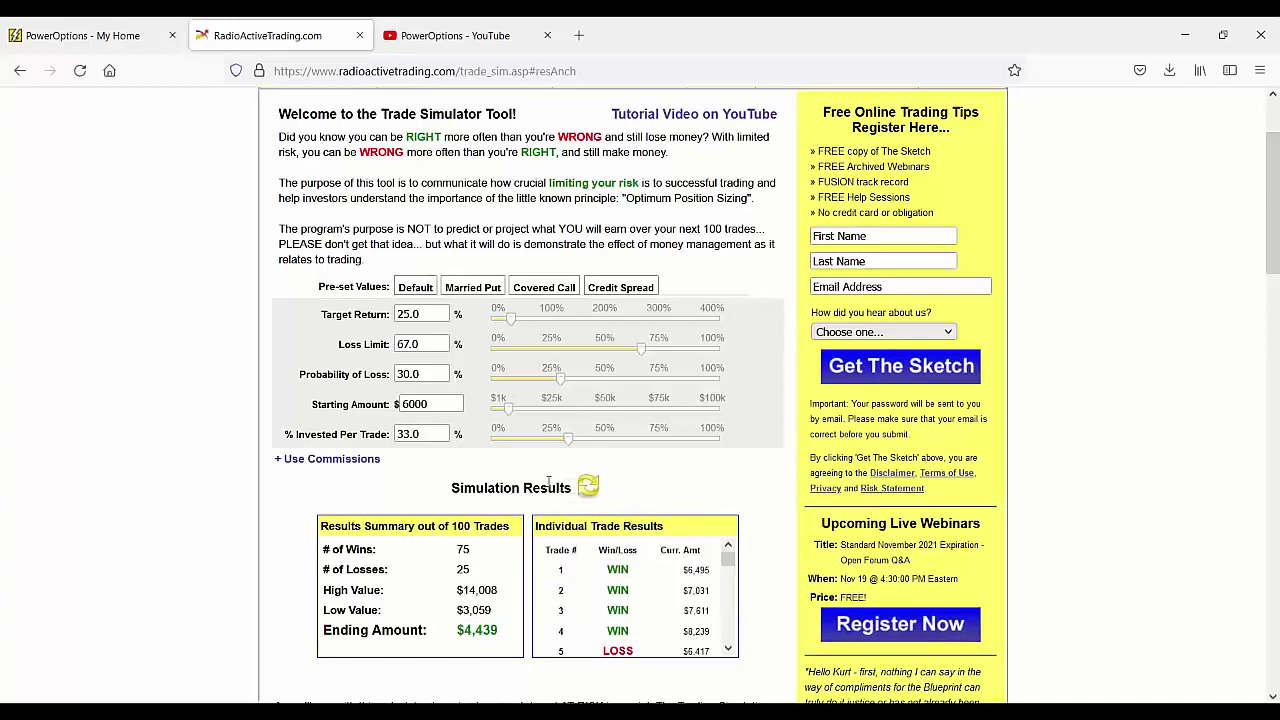
{"action": "left_click", "coordinate": [408, 374]}
{"action": "left_click_drag", "start_coordinate": [455, 549], "coordinate": [487, 558]}
Step: Rerun the 67% loss-limit simulation six times, last ending at $443
{"action": "left_click", "coordinate": [589, 490]}
{"action": "left_click", "coordinate": [589, 490]}
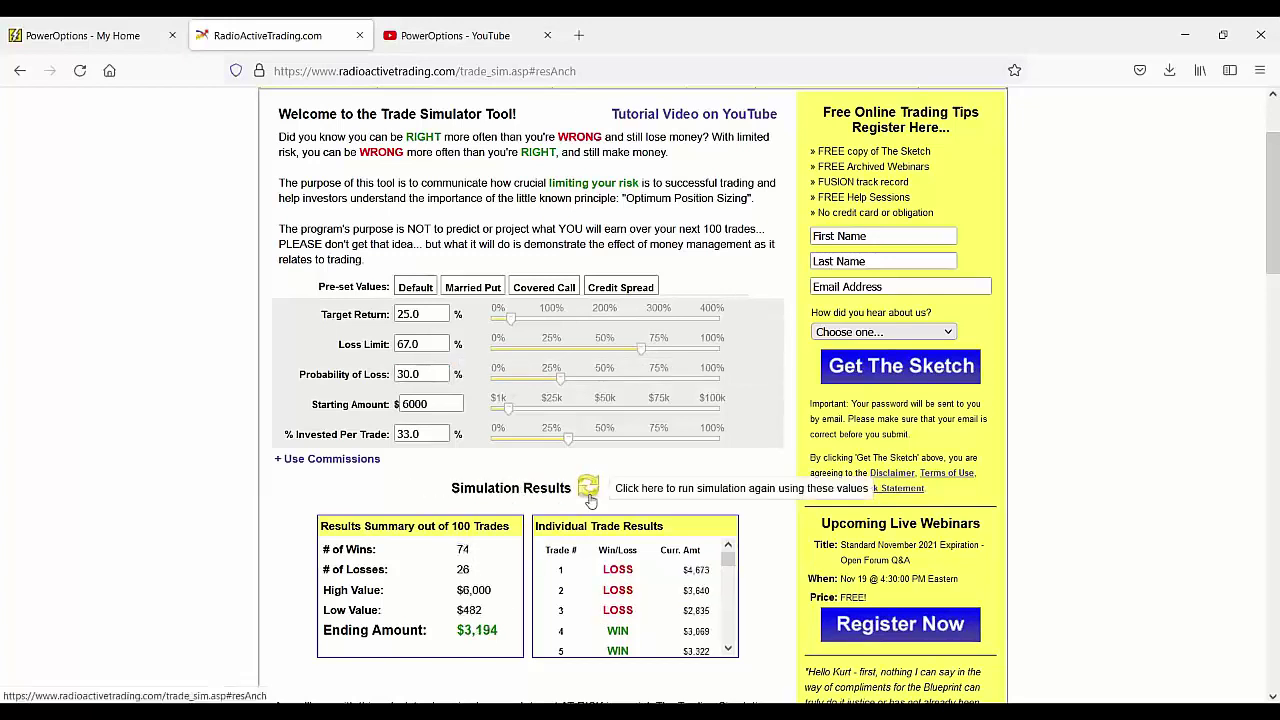
{"action": "left_click", "coordinate": [589, 495]}
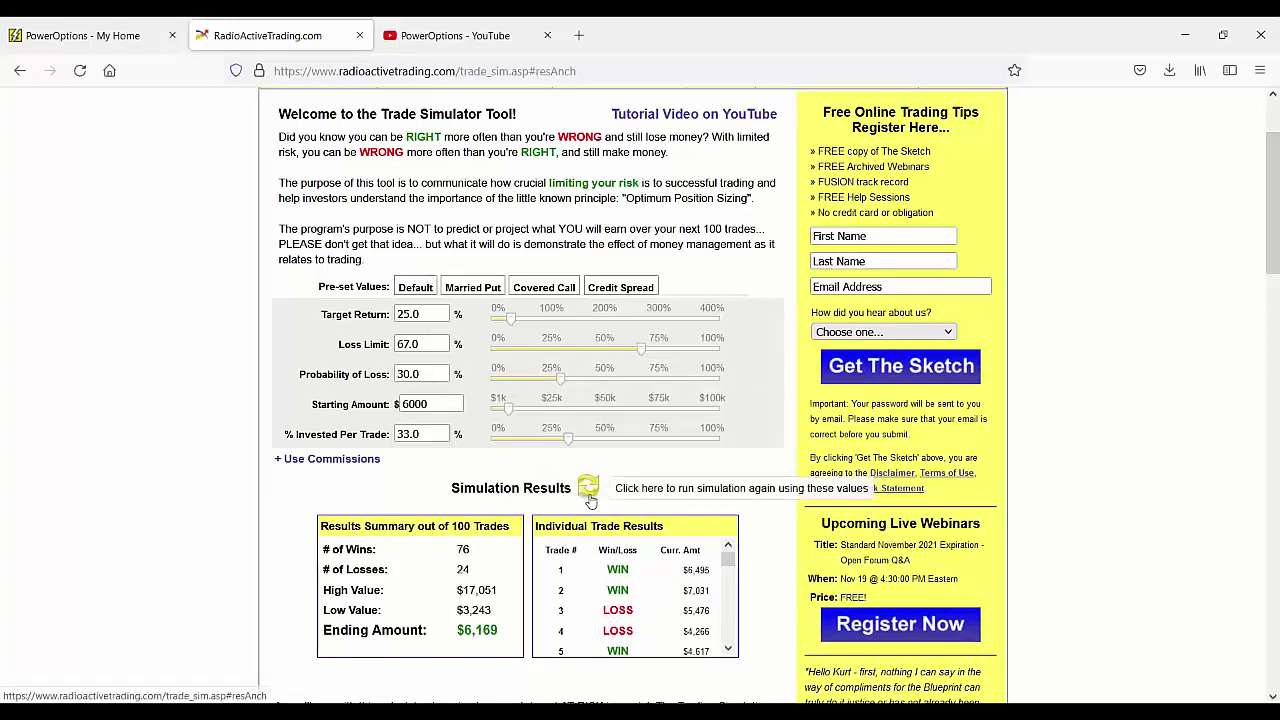
{"action": "left_click", "coordinate": [589, 490]}
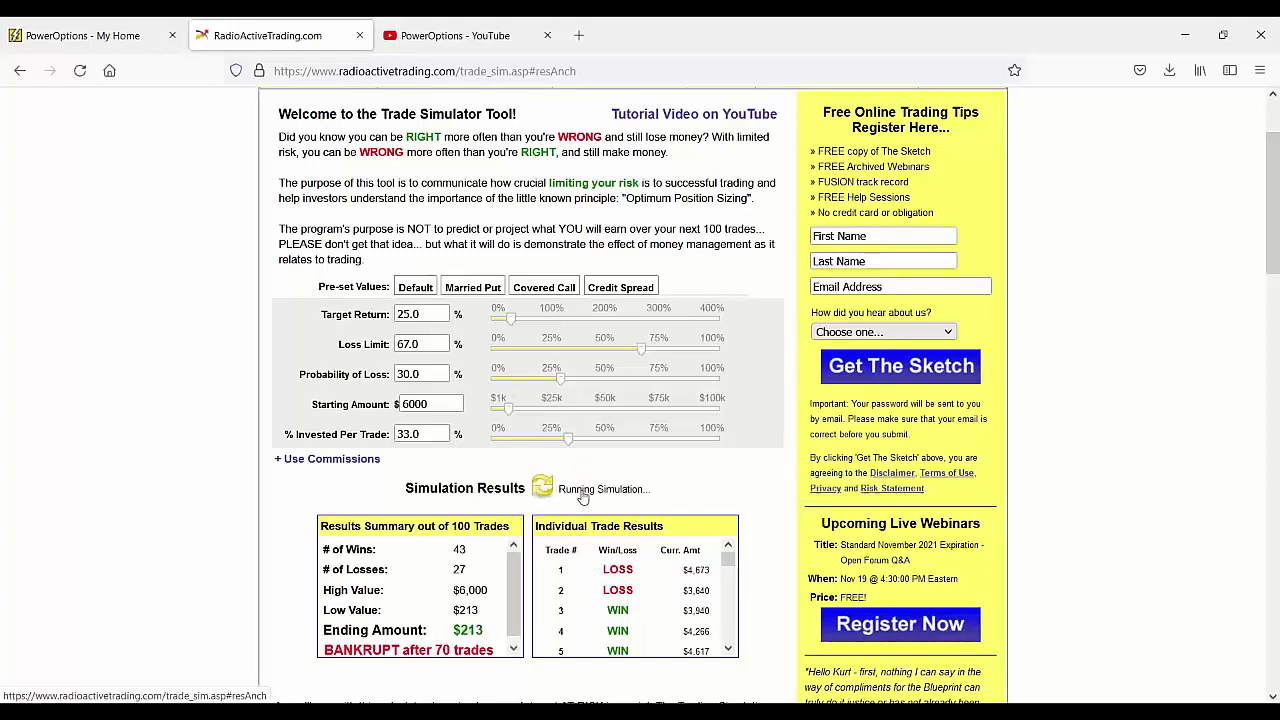
{"action": "left_click", "coordinate": [585, 496]}
{"action": "left_click", "coordinate": [585, 496]}
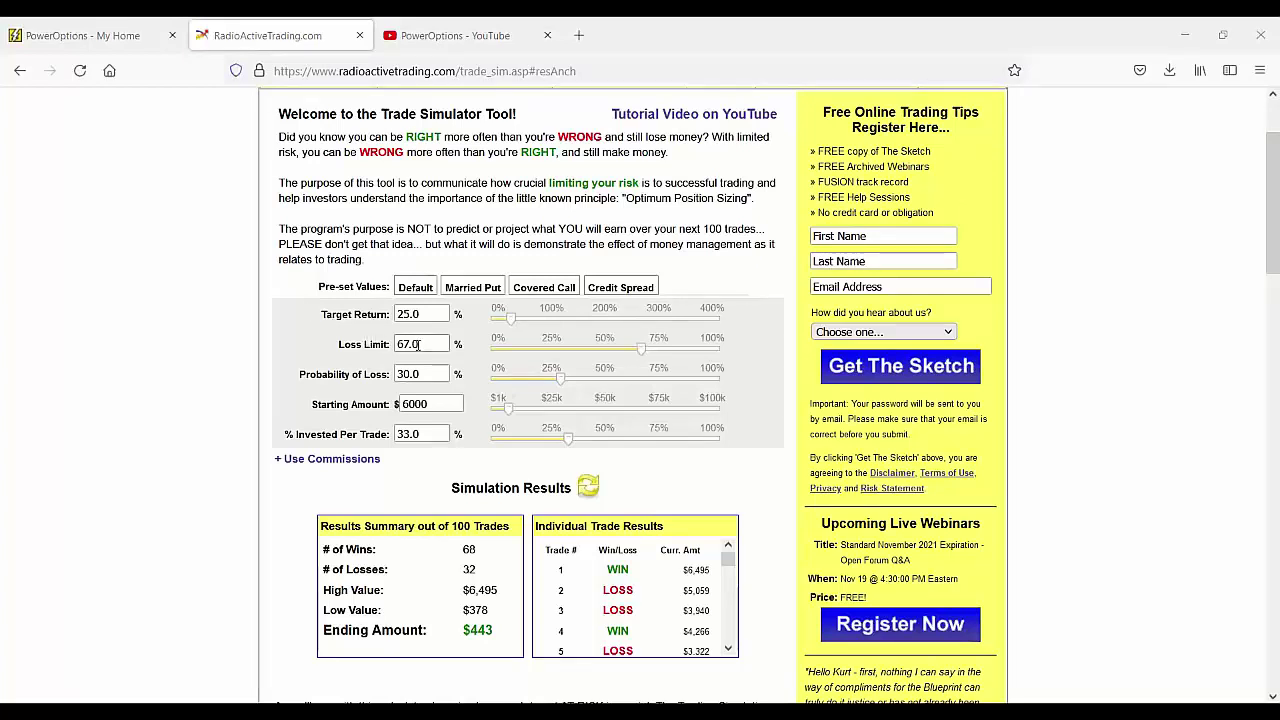
Step: Cut Loss Limit to 40 and rerun the simulation
{"action": "left_click", "coordinate": [420, 314]}
{"action": "left_click", "coordinate": [424, 344]}
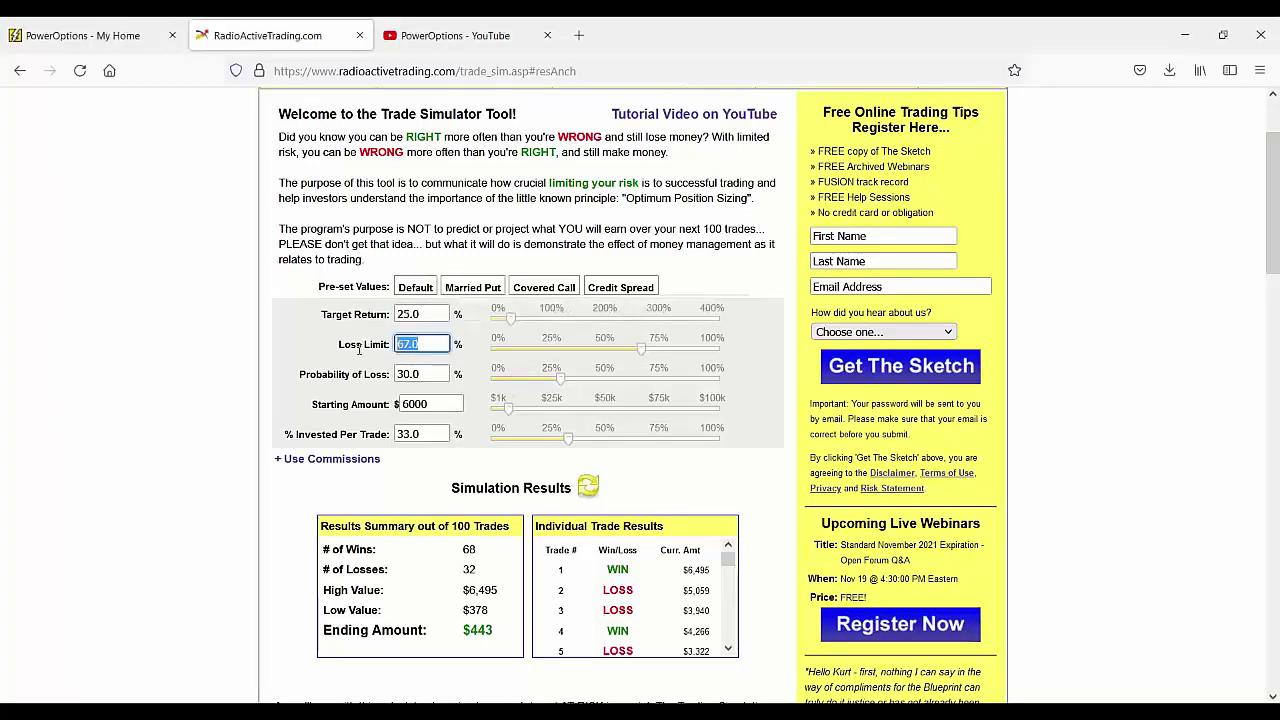
{"action": "key", "text": "BackSpace"}
{"action": "type", "text": "40"}
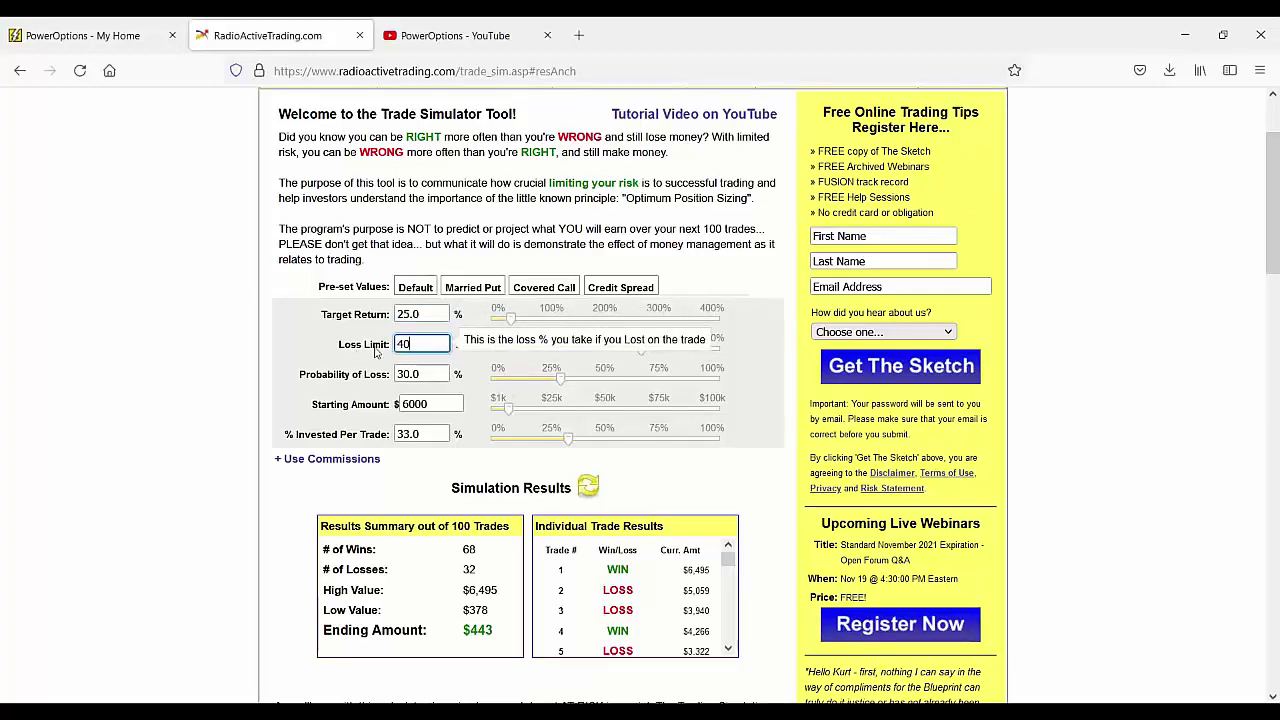
{"action": "left_click", "coordinate": [428, 320]}
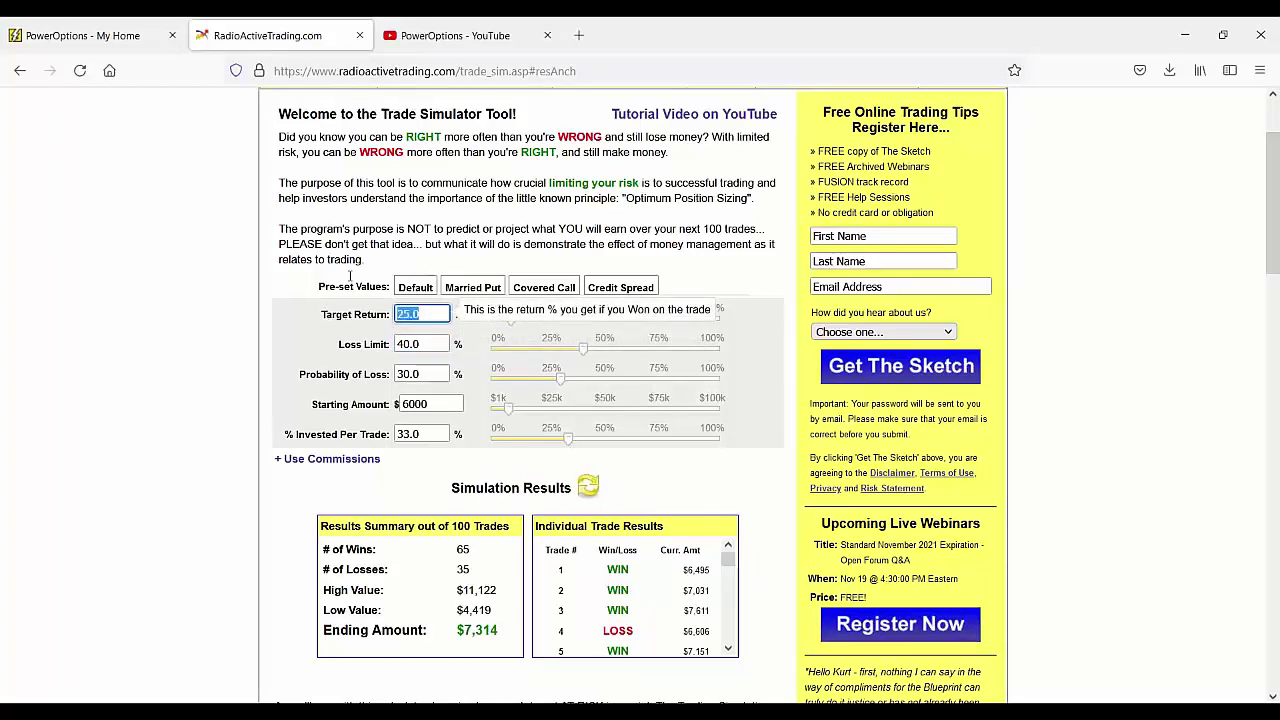
Step: Set Probability of Loss to 15 and rerun, reaching 82 wins and $312,316
{"action": "left_click", "coordinate": [432, 375]}
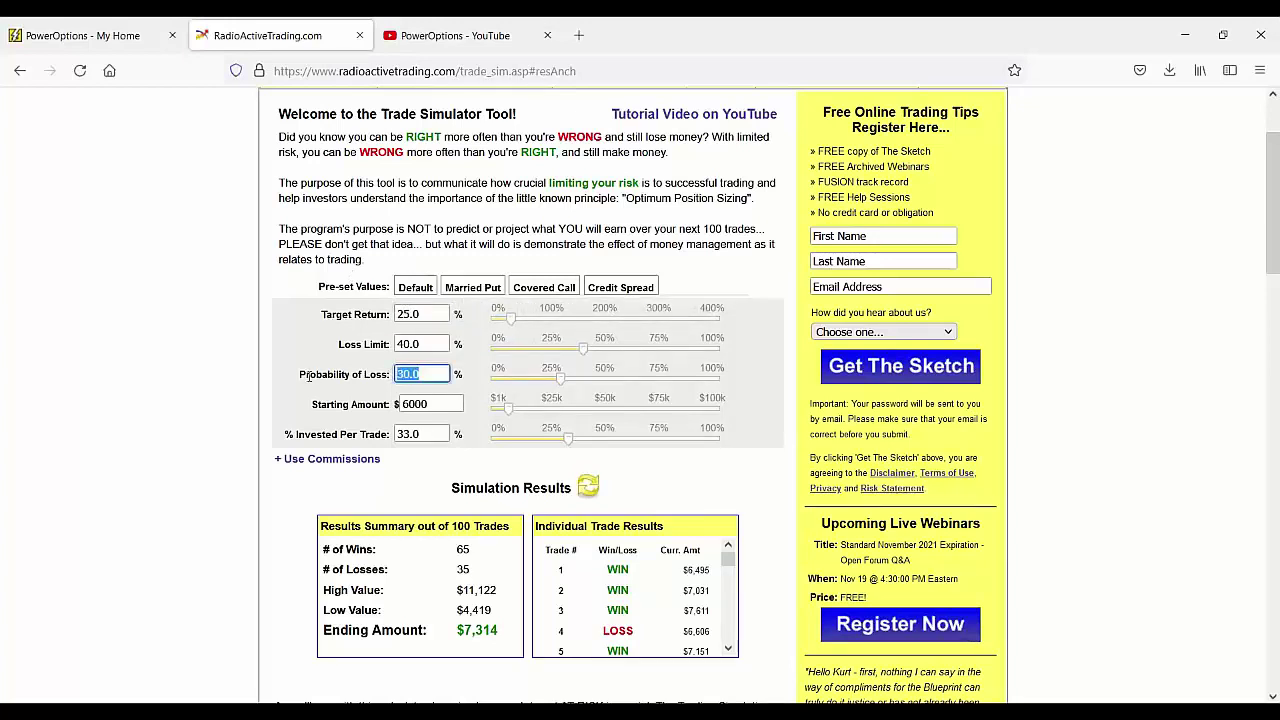
{"action": "key", "text": "BackSpace"}
{"action": "type", "text": "15"}
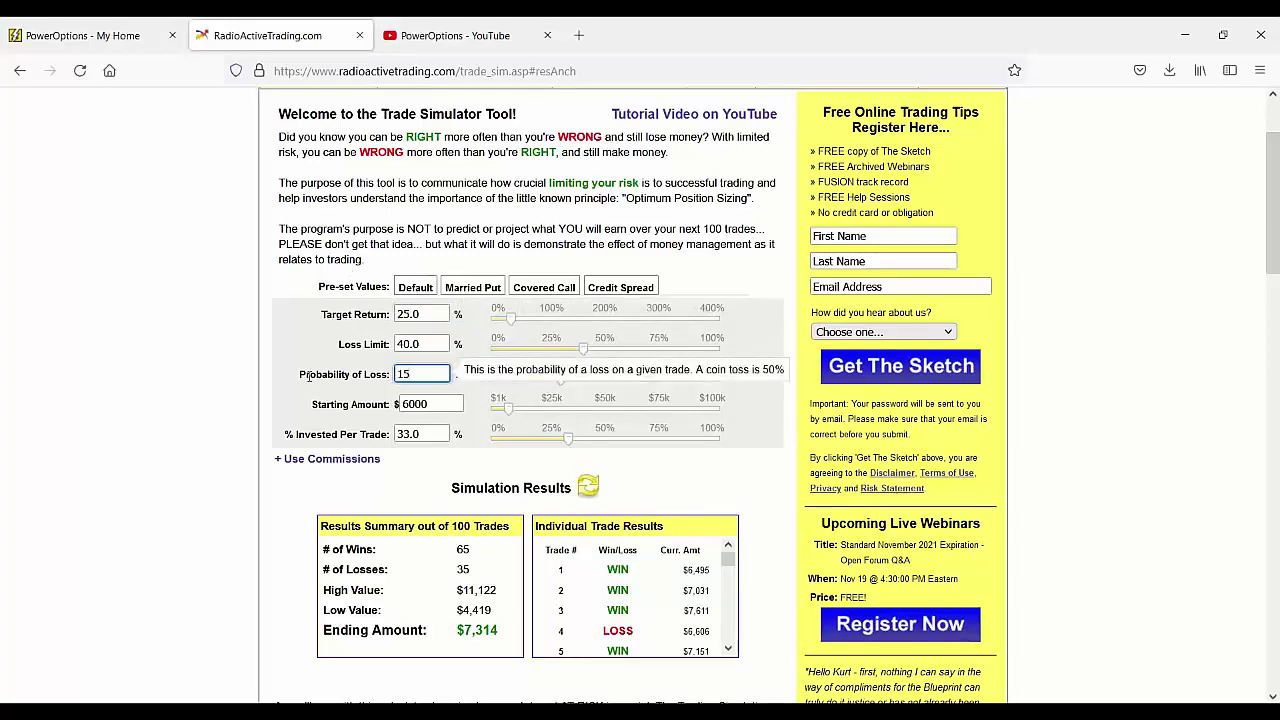
{"action": "left_click", "coordinate": [588, 485]}
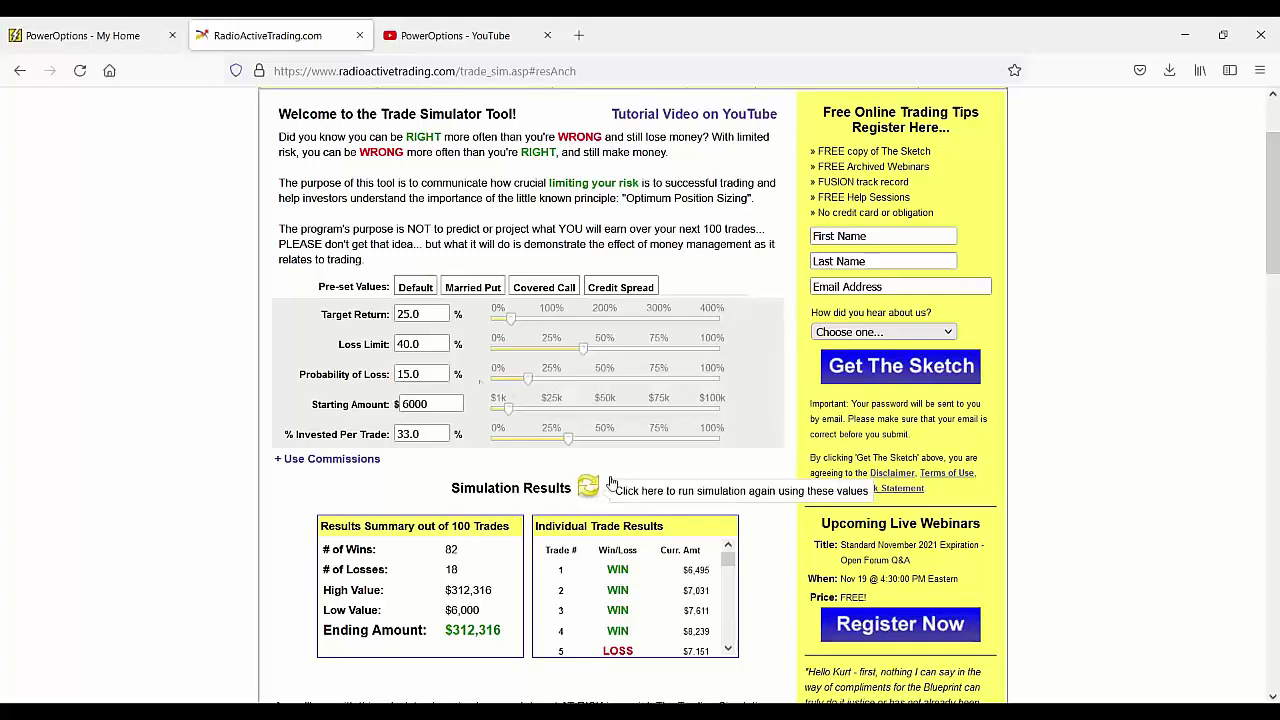
Step: Set Loss Limit to 66 and Probability of Loss to 25, then rerun
{"action": "left_click", "coordinate": [422, 344]}
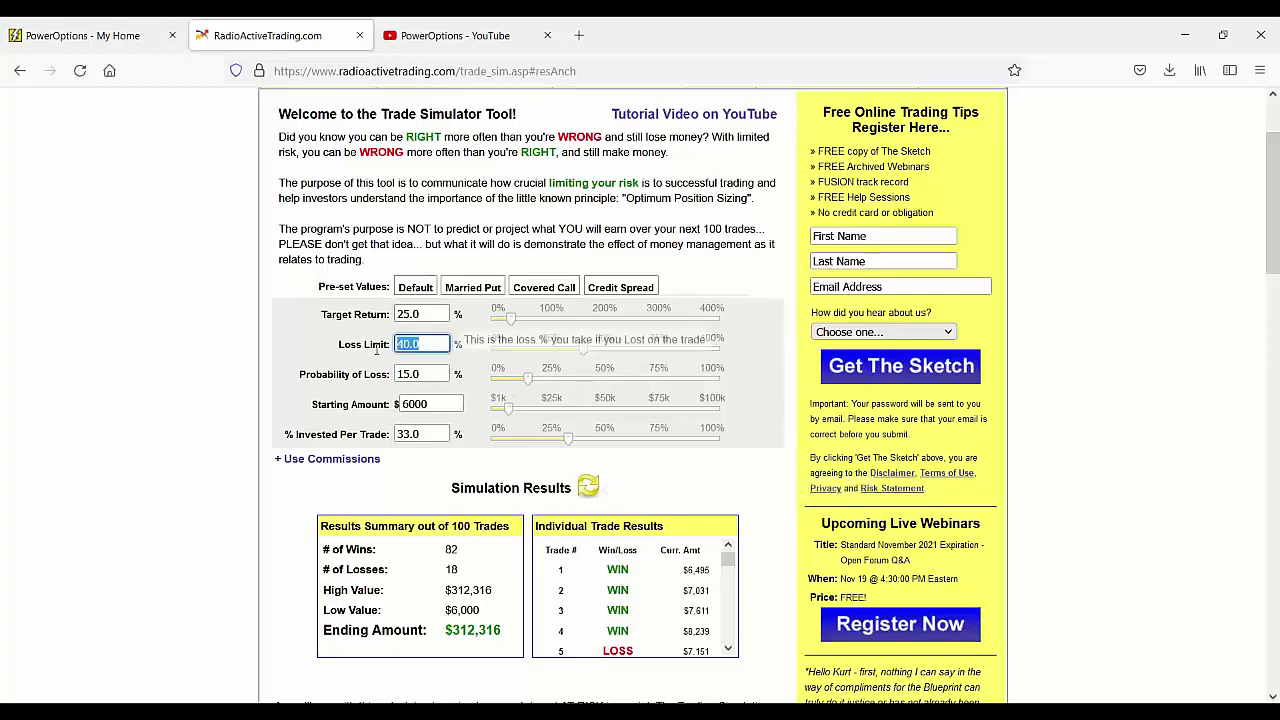
{"action": "key", "text": "BackSpace"}
{"action": "type", "text": "66"}
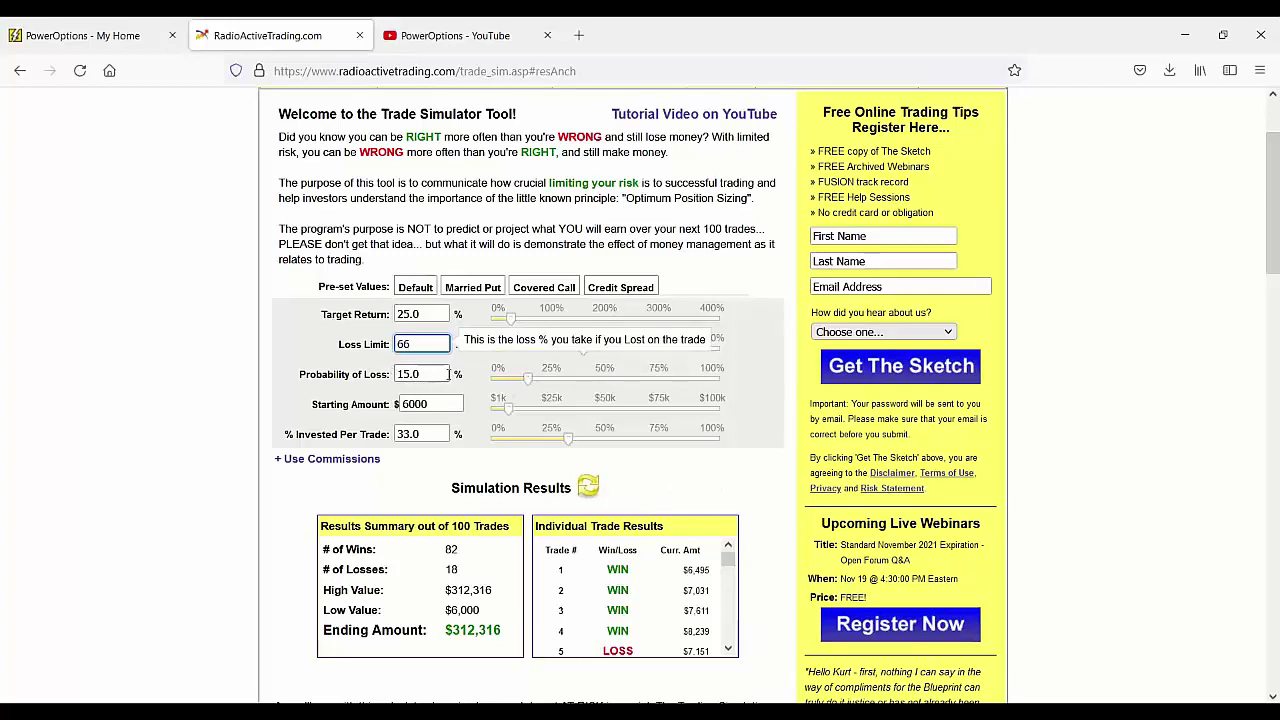
{"action": "mouse_move", "coordinate": [422, 374]}
{"action": "left_click_drag", "start_coordinate": [444, 374], "coordinate": [353, 380]}
{"action": "key", "text": "BackSpace"}
{"action": "type", "text": "25"}
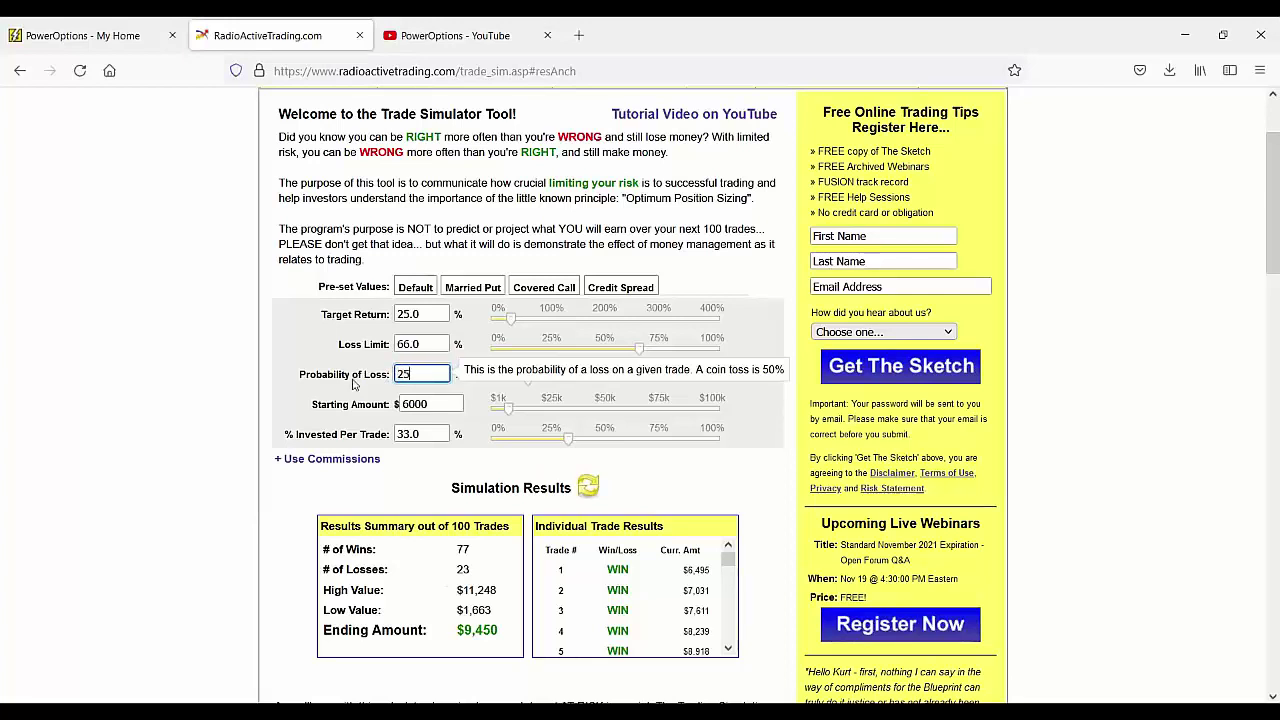
{"action": "left_click", "coordinate": [573, 506]}
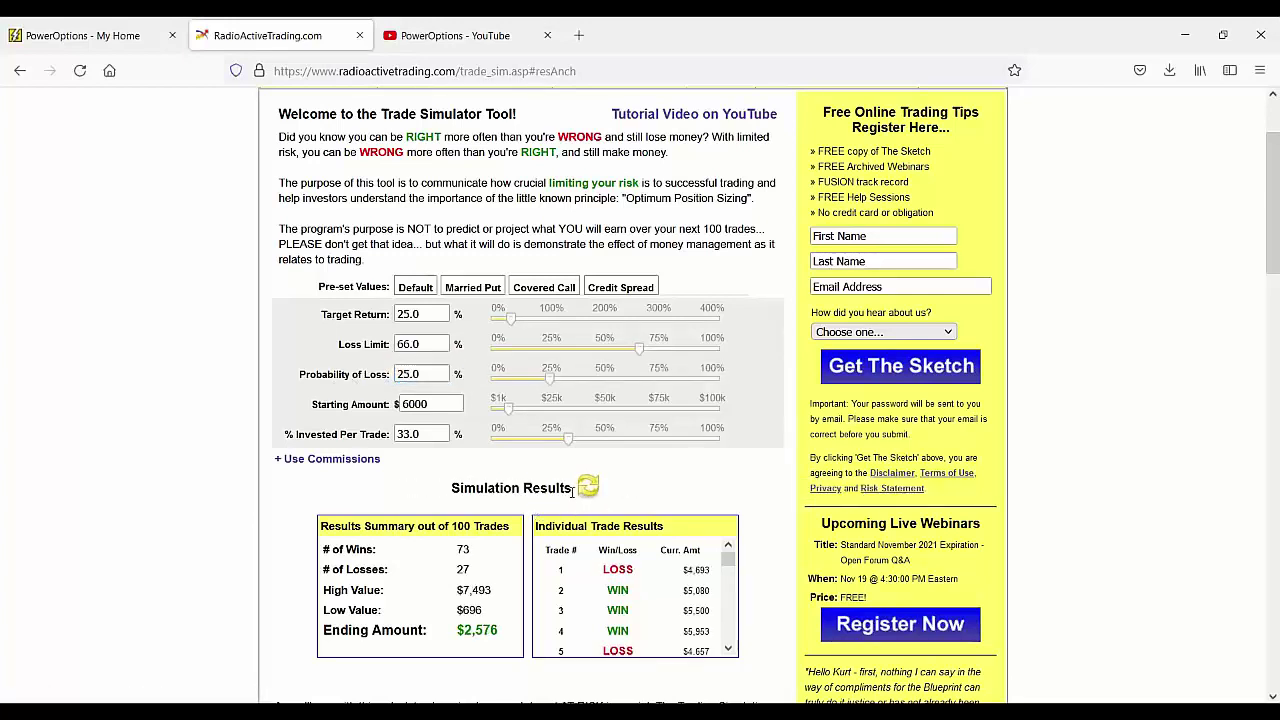
Step: Rerun the simulation three more times, ending at 77 wins and $9,450
{"action": "left_click", "coordinate": [580, 489]}
{"action": "left_click", "coordinate": [583, 489]}
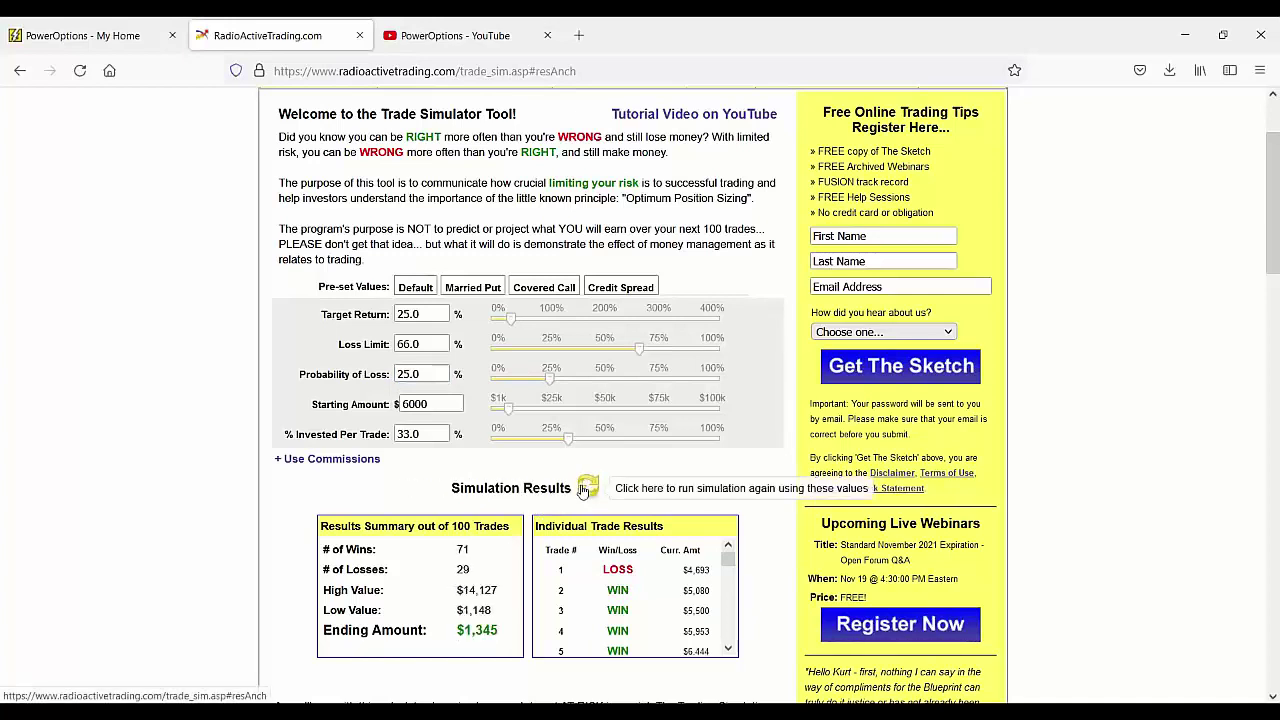
{"action": "left_click", "coordinate": [583, 489]}
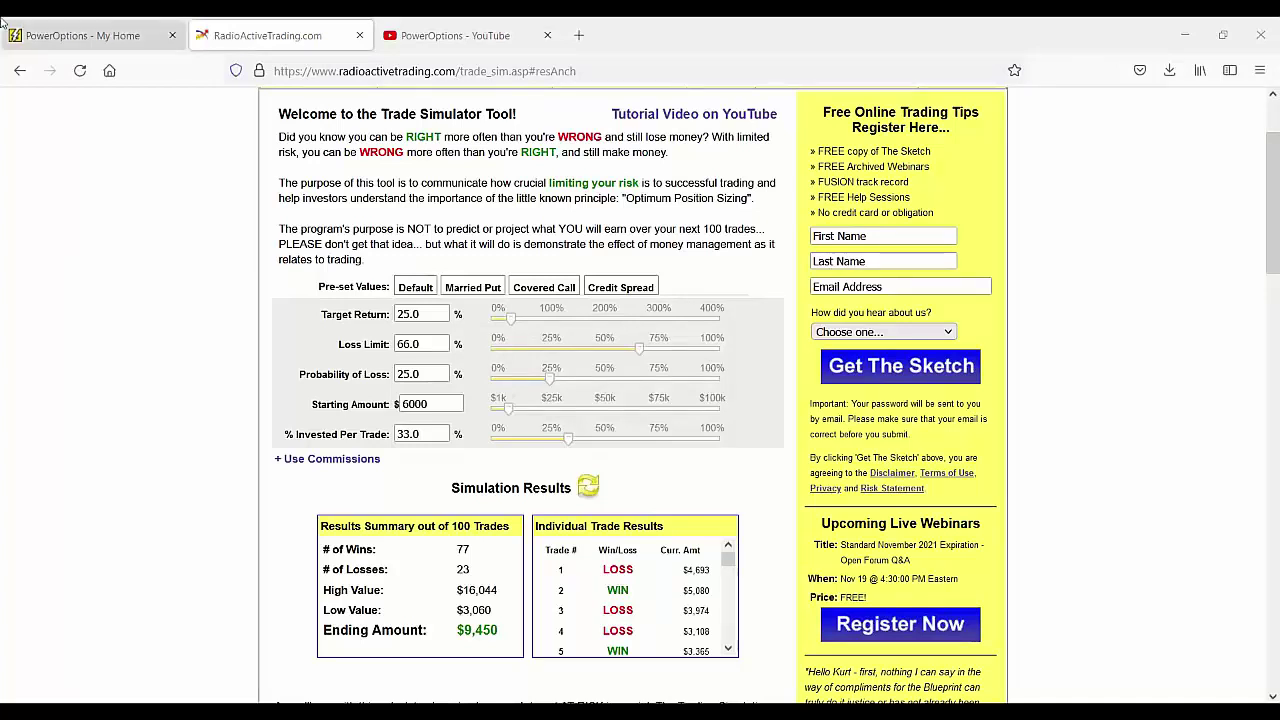
Step: In PowerOptions, load the Weekly Bull Put credit spread search results
{"action": "left_click", "coordinate": [108, 38]}
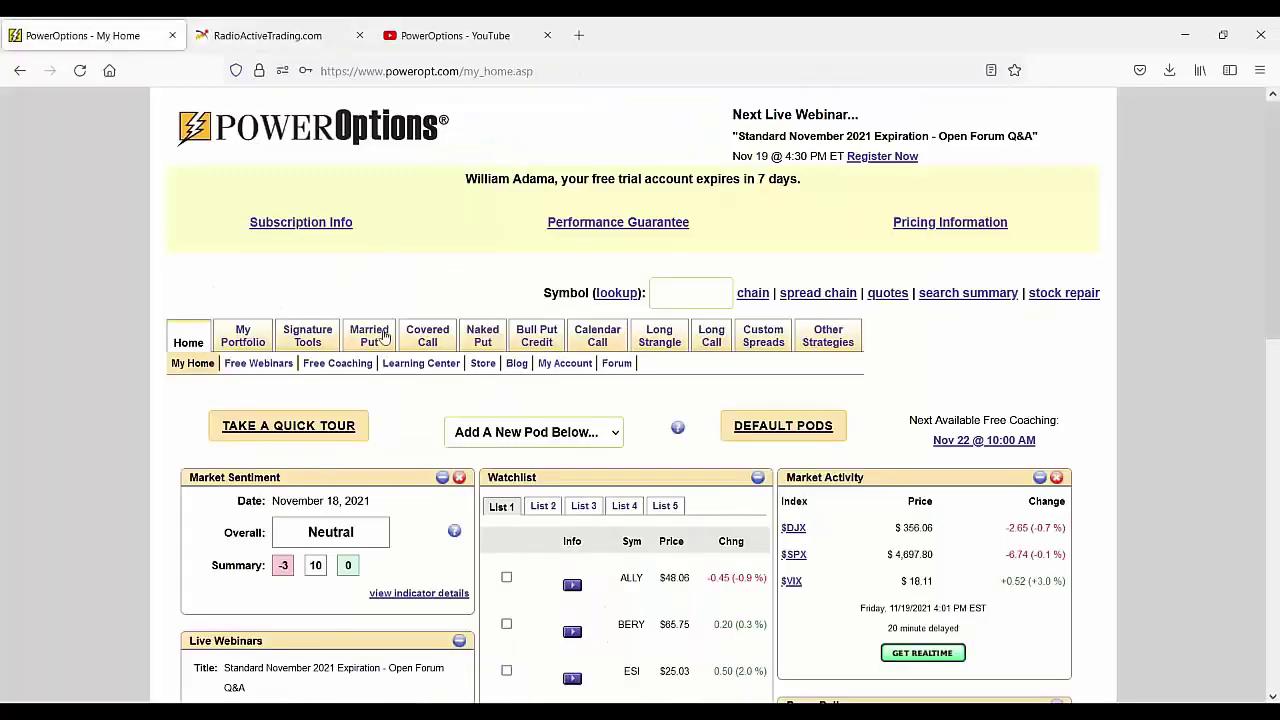
{"action": "left_click", "coordinate": [538, 336]}
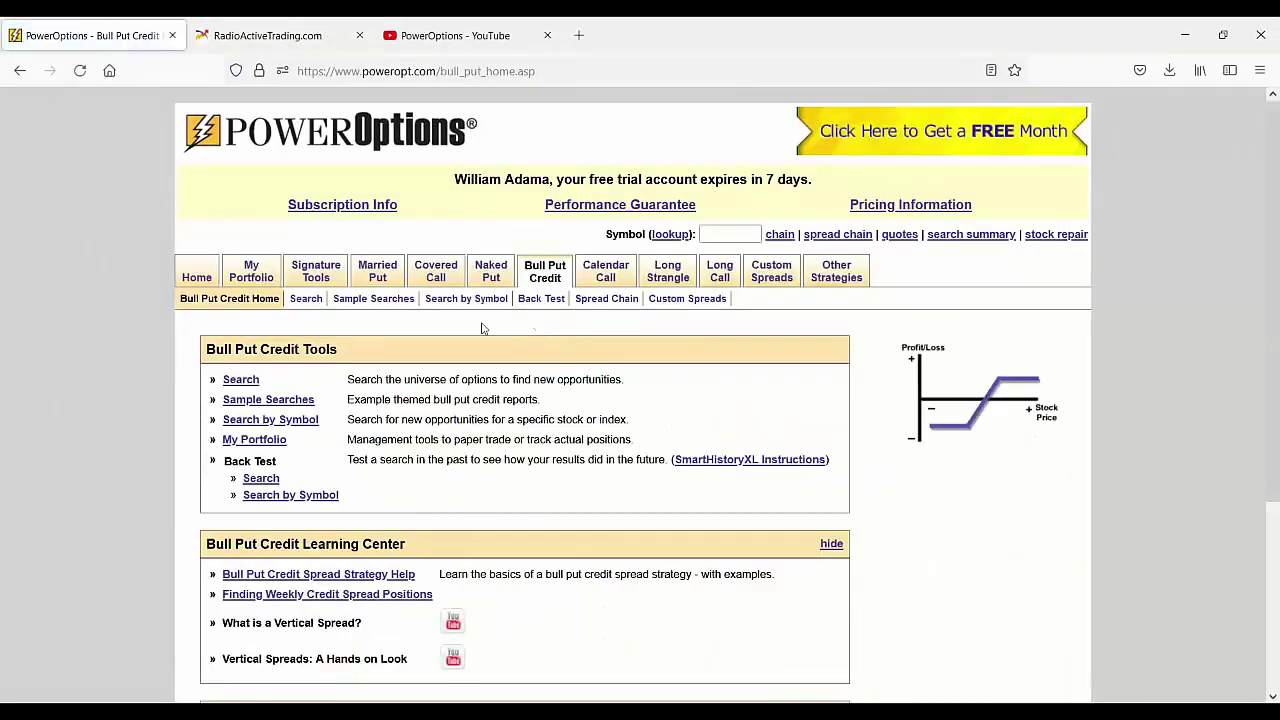
{"action": "left_click", "coordinate": [306, 298]}
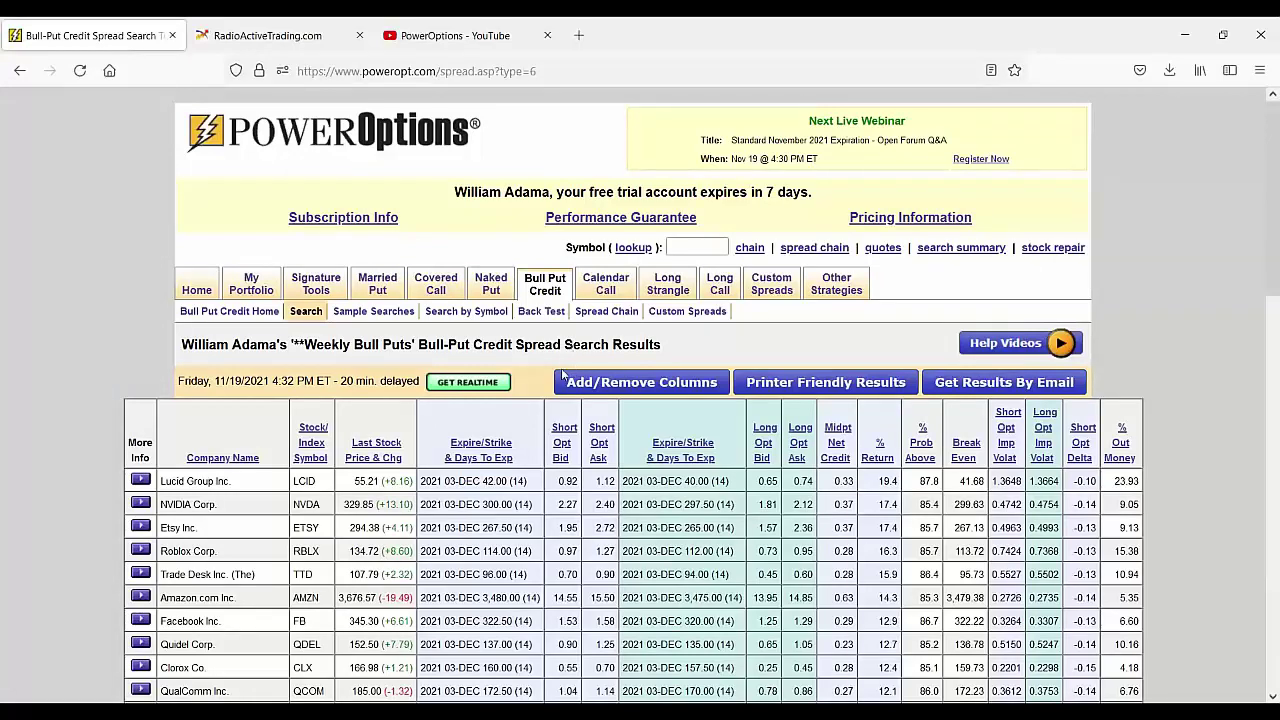
Step: Check the search filters below the table, including the 85 minimum probability
{"action": "scroll", "coordinate": [560, 385], "scroll_direction": "down", "scroll_amount": 3}
{"action": "scroll", "coordinate": [555, 405], "scroll_direction": "down", "scroll_amount": 3}
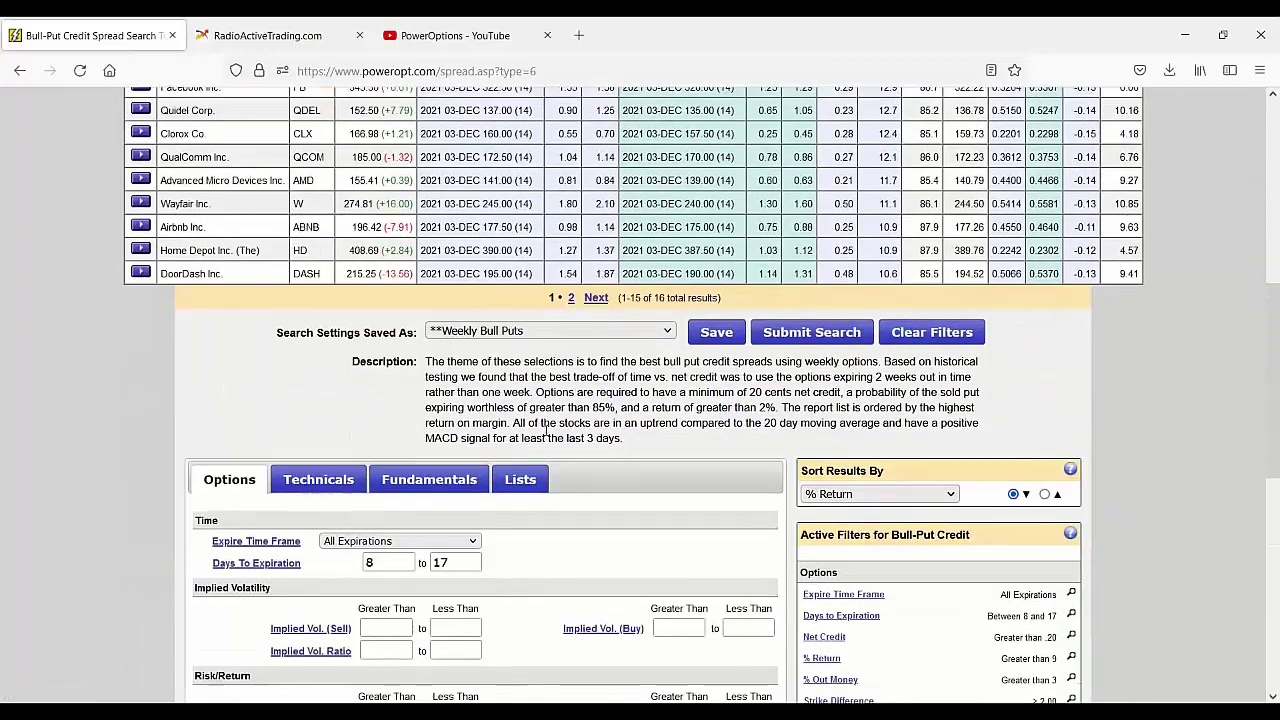
{"action": "scroll", "coordinate": [546, 430], "scroll_direction": "down", "scroll_amount": 2}
{"action": "scroll", "coordinate": [546, 430], "scroll_direction": "down", "scroll_amount": 3}
{"action": "scroll", "coordinate": [547, 436], "scroll_direction": "down", "scroll_amount": 2}
{"action": "left_click_drag", "start_coordinate": [700, 442], "coordinate": [634, 446]}
{"action": "scroll", "coordinate": [494, 456], "scroll_direction": "up", "scroll_amount": 2}
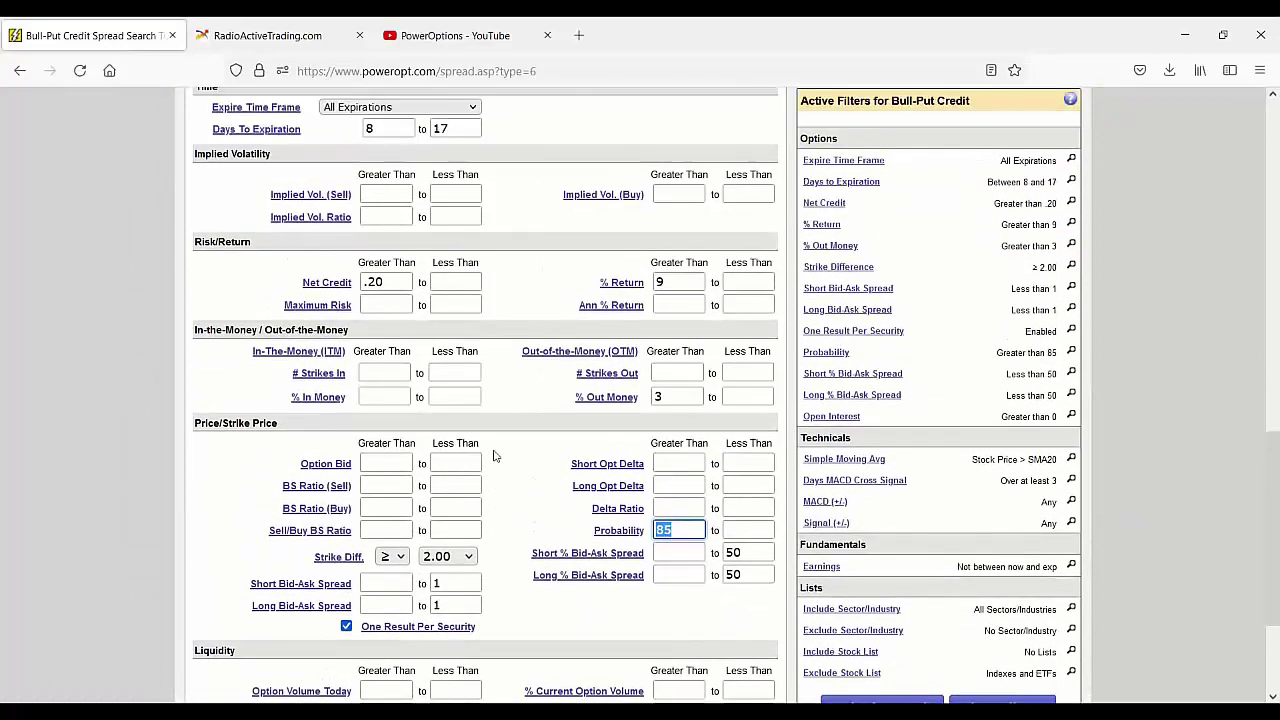
{"action": "left_click_drag", "start_coordinate": [692, 398], "coordinate": [628, 402]}
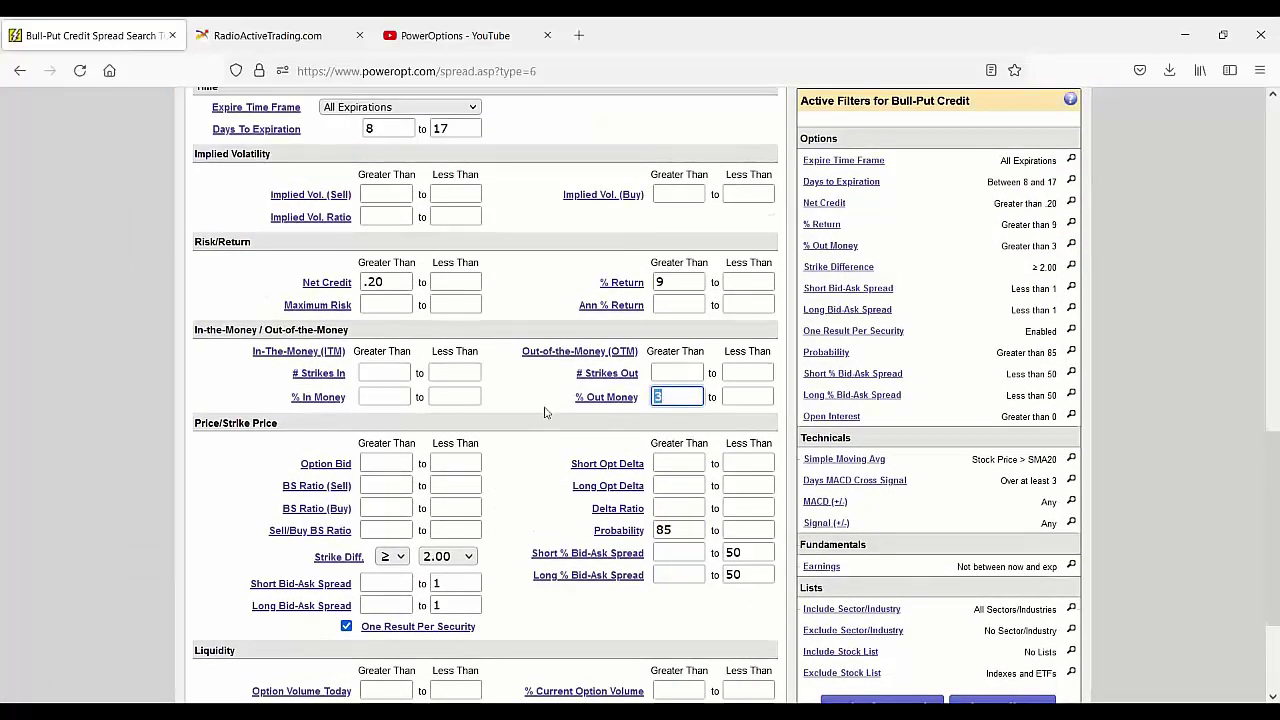
{"action": "scroll", "coordinate": [580, 300], "scroll_direction": "up", "scroll_amount": 2}
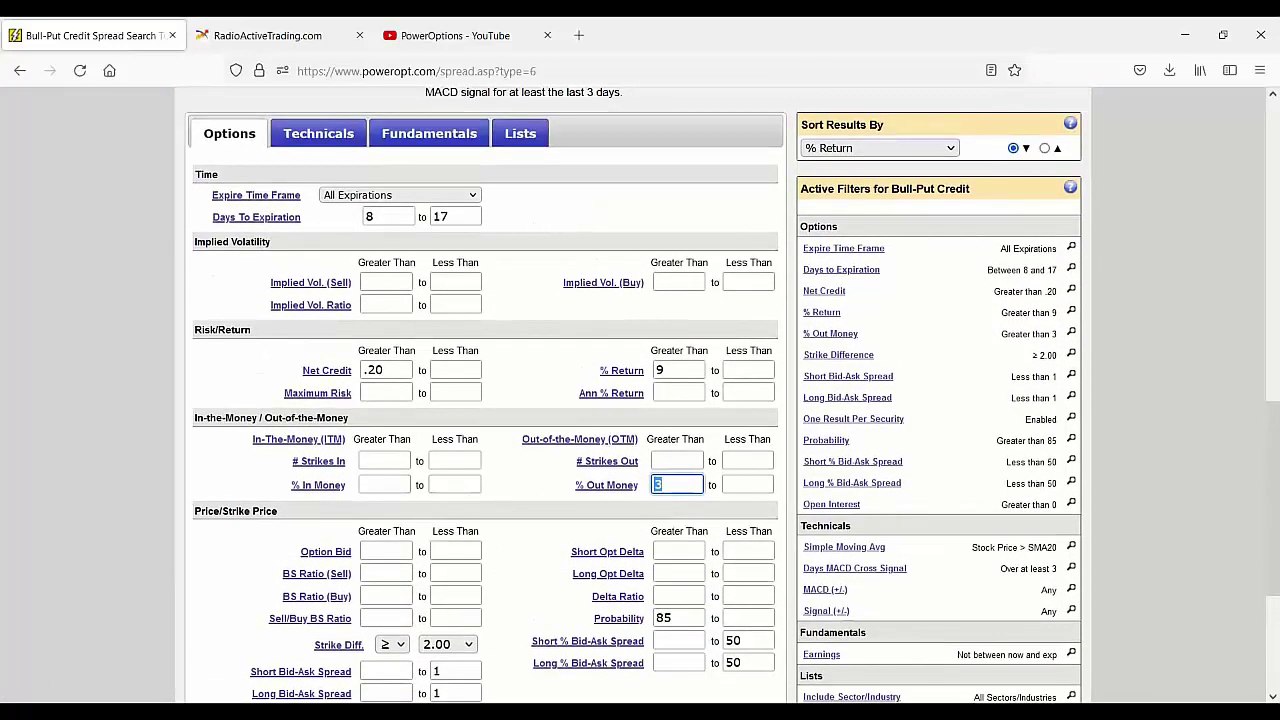
{"action": "scroll", "coordinate": [677, 380], "scroll_direction": "up", "scroll_amount": 1}
{"action": "scroll", "coordinate": [640, 384], "scroll_direction": "up", "scroll_amount": 2}
{"action": "scroll", "coordinate": [600, 388], "scroll_direction": "up", "scroll_amount": 2}
{"action": "scroll", "coordinate": [558, 393], "scroll_direction": "up", "scroll_amount": 2}
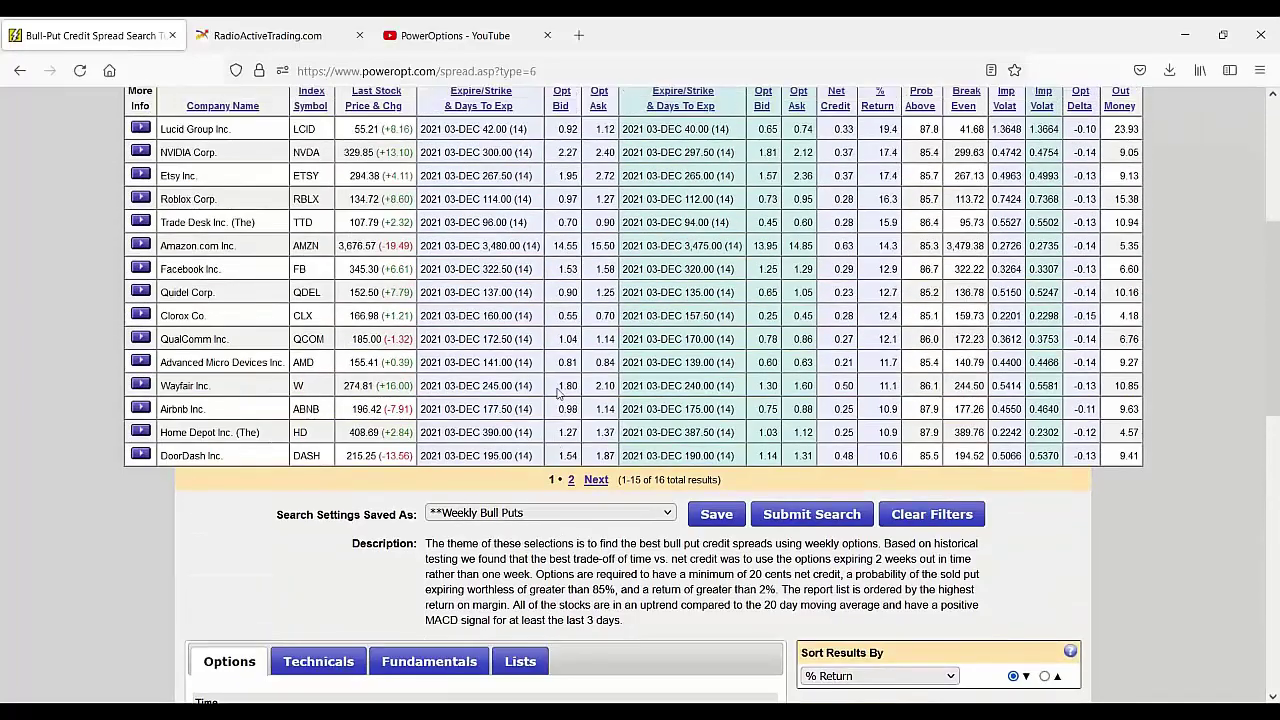
{"action": "scroll", "coordinate": [558, 393], "scroll_direction": "up", "scroll_amount": 1}
Step: Compare % Return values, marking Facebook's 12.9 and Etsy's 17.4
{"action": "left_click_drag", "start_coordinate": [875, 224], "coordinate": [907, 345]}
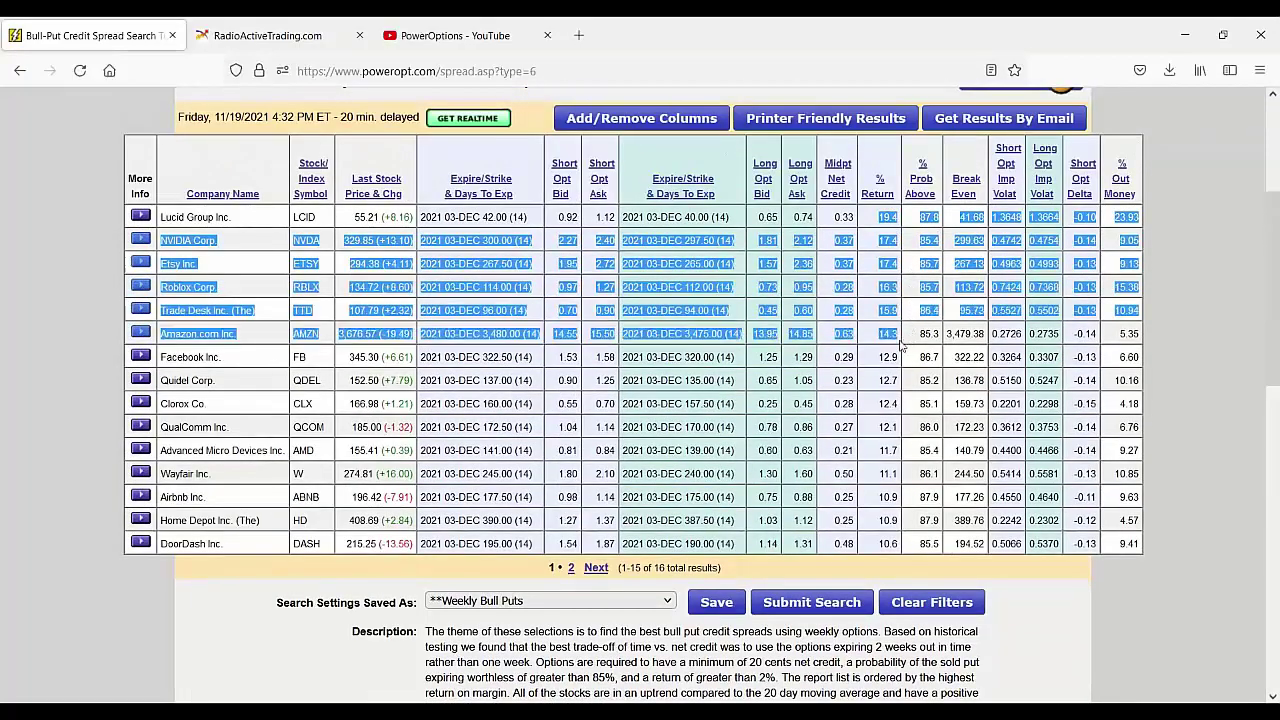
{"action": "left_click", "coordinate": [868, 338]}
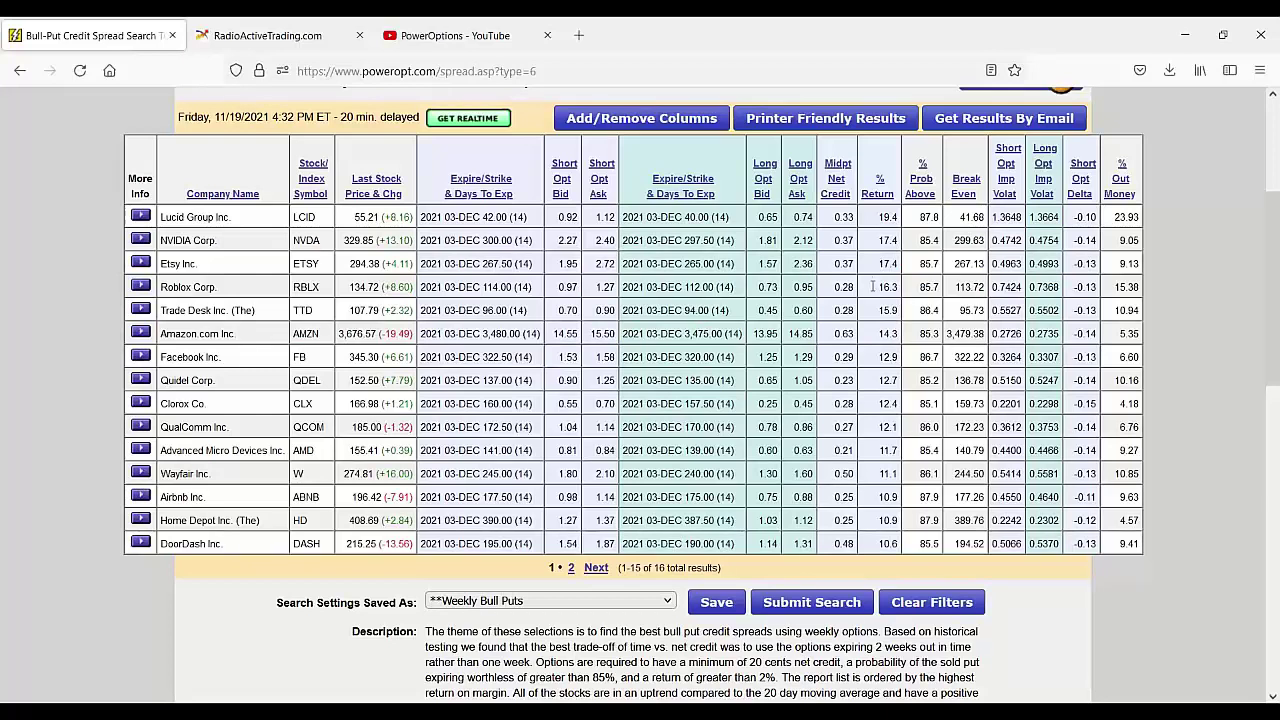
{"action": "double_click", "coordinate": [886, 357]}
{"action": "double_click", "coordinate": [886, 264]}
{"action": "left_click", "coordinate": [721, 263]}
Step: Set the probability filter range to 75 through 85
{"action": "scroll", "coordinate": [737, 333], "scroll_direction": "down", "scroll_amount": 3}
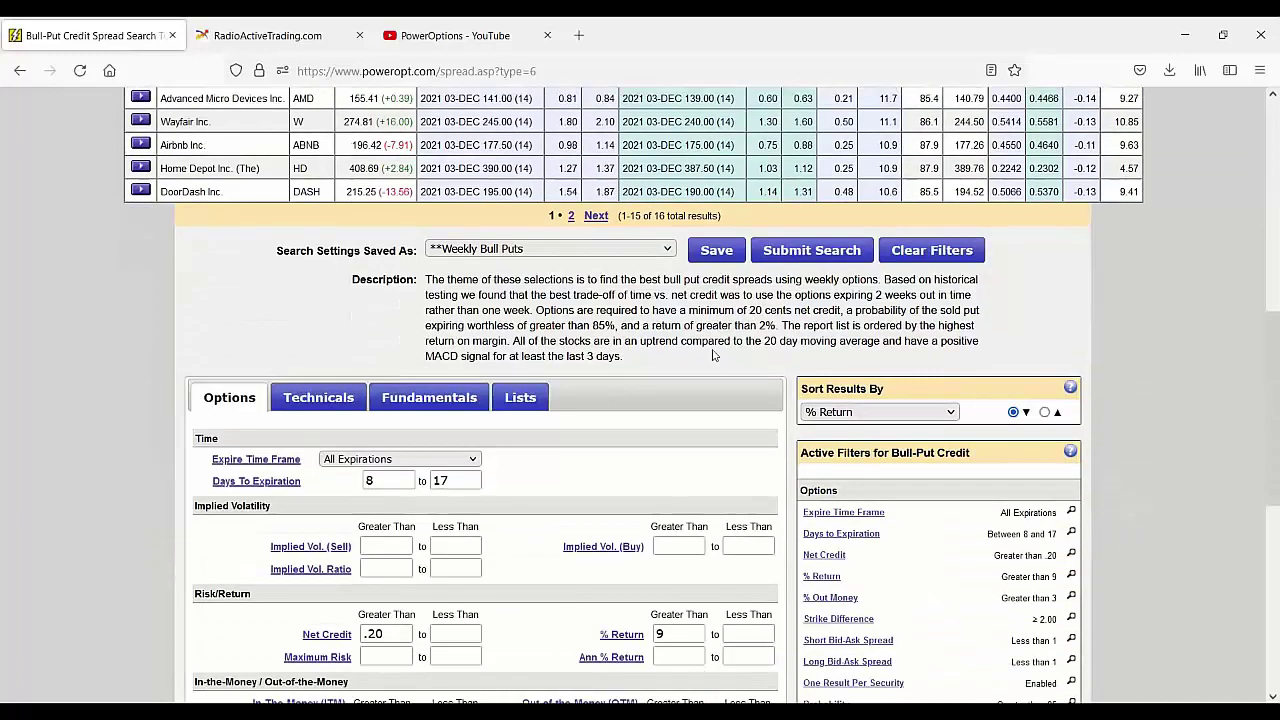
{"action": "scroll", "coordinate": [710, 360], "scroll_direction": "down", "scroll_amount": 3}
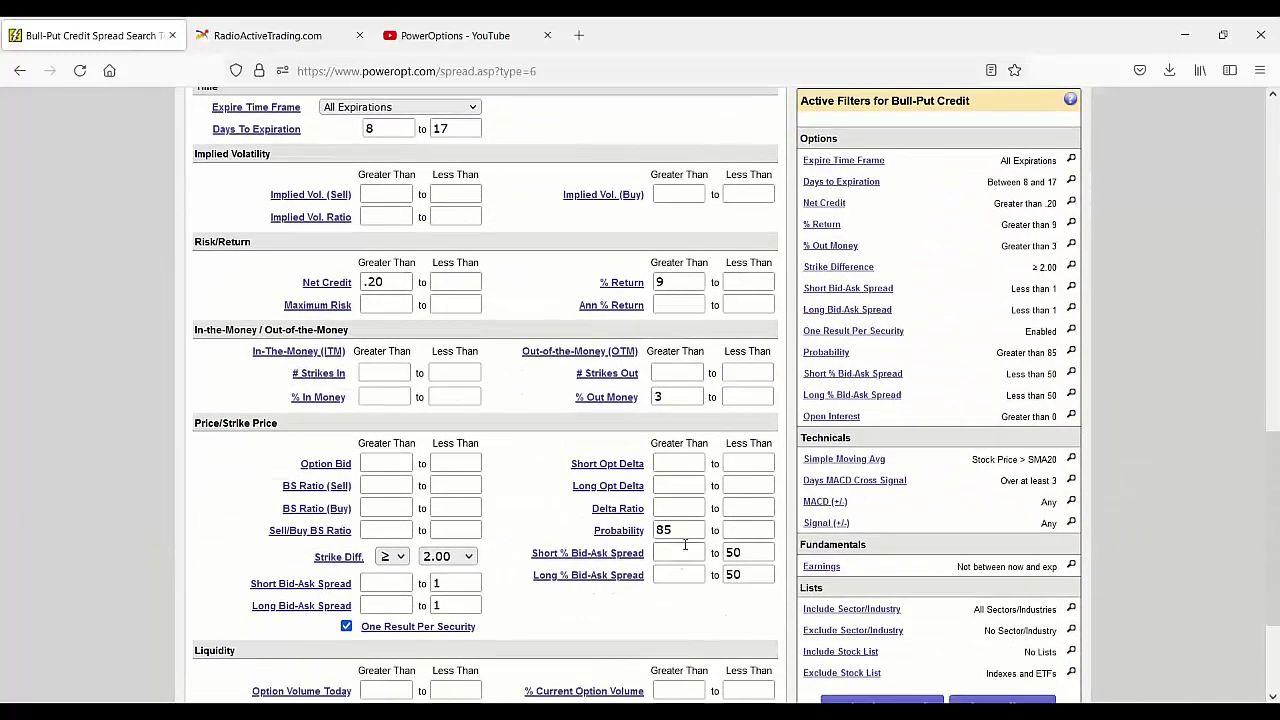
{"action": "double_click", "coordinate": [664, 530]}
{"action": "type", "text": "75"}
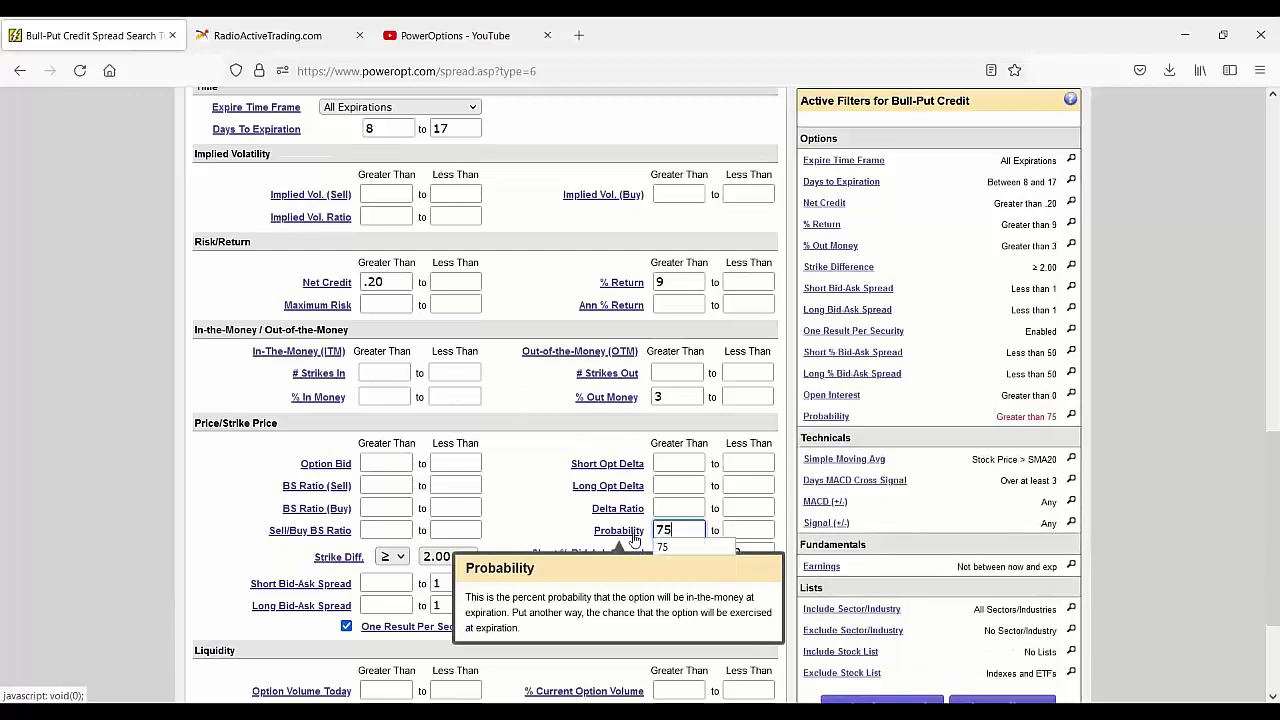
{"action": "left_click", "coordinate": [749, 527]}
{"action": "type", "text": "85"}
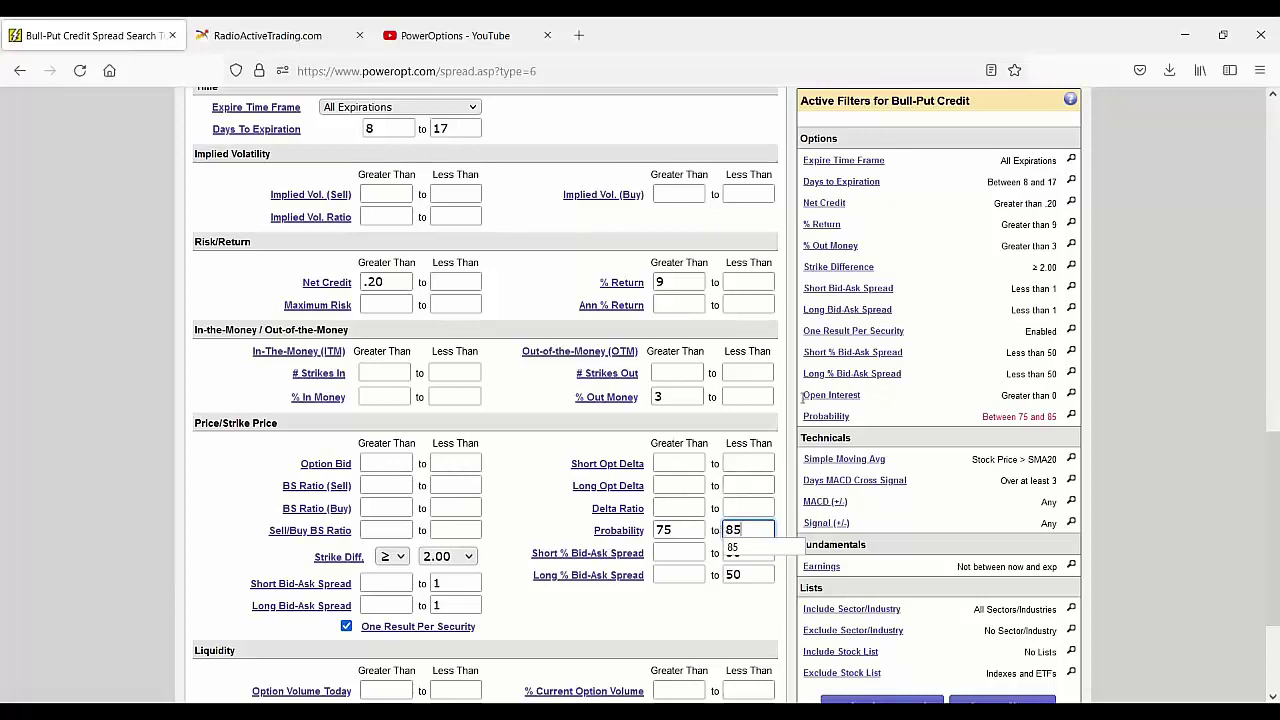
Step: Raise minimum % Return from 9 to 22 and minimum Net Credit from .20 to .40
{"action": "left_click", "coordinate": [684, 281]}
{"action": "key", "text": "BackSpace"}
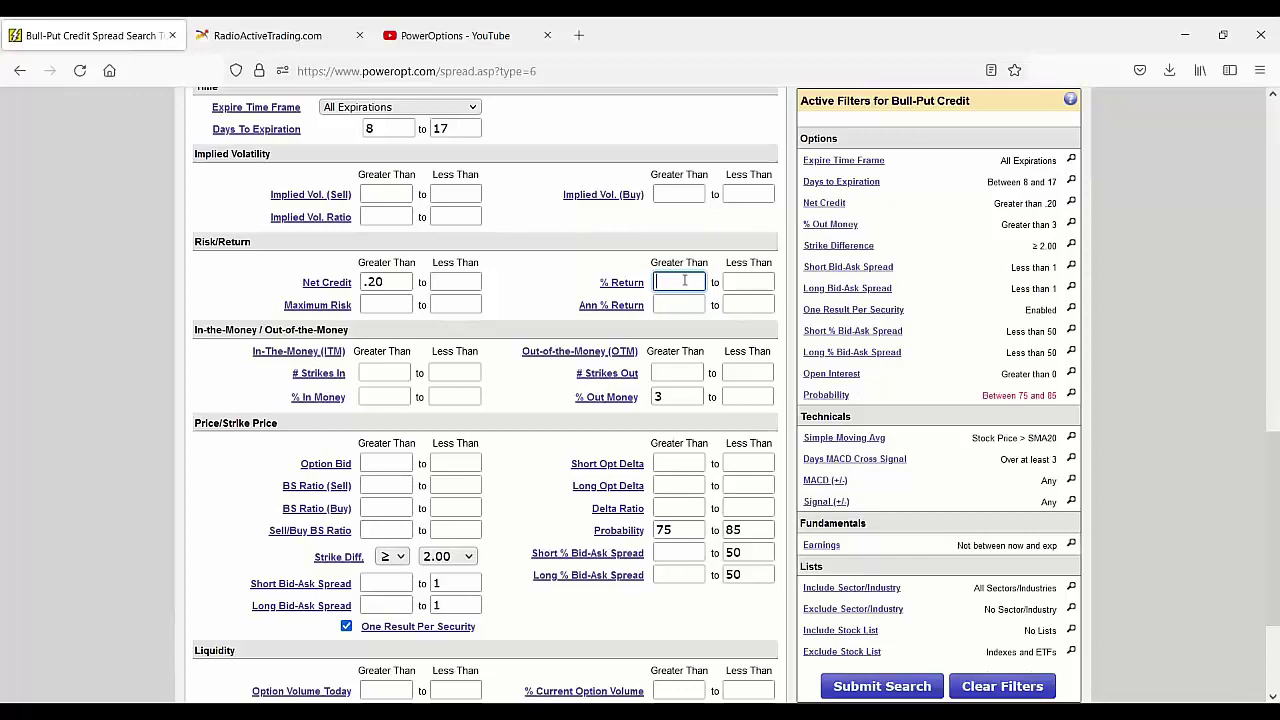
{"action": "type", "text": "22"}
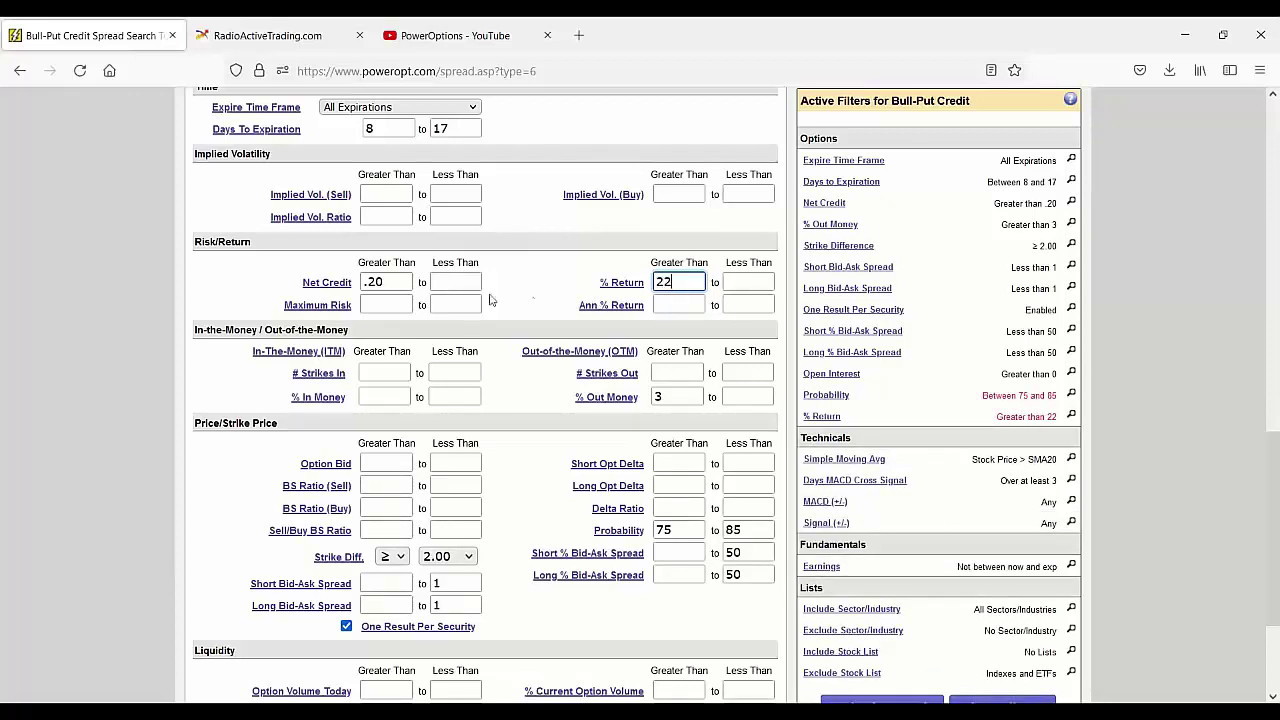
{"action": "left_click", "coordinate": [388, 281]}
{"action": "key", "text": "BackSpace"}
{"action": "key", "text": "BackSpace"}
{"action": "type", "text": "40"}
Step: Return to the results table and review the Lucid row's stock and strike details
{"action": "scroll", "coordinate": [388, 282], "scroll_direction": "up", "scroll_amount": 1}
{"action": "scroll", "coordinate": [500, 250], "scroll_direction": "up", "scroll_amount": 1}
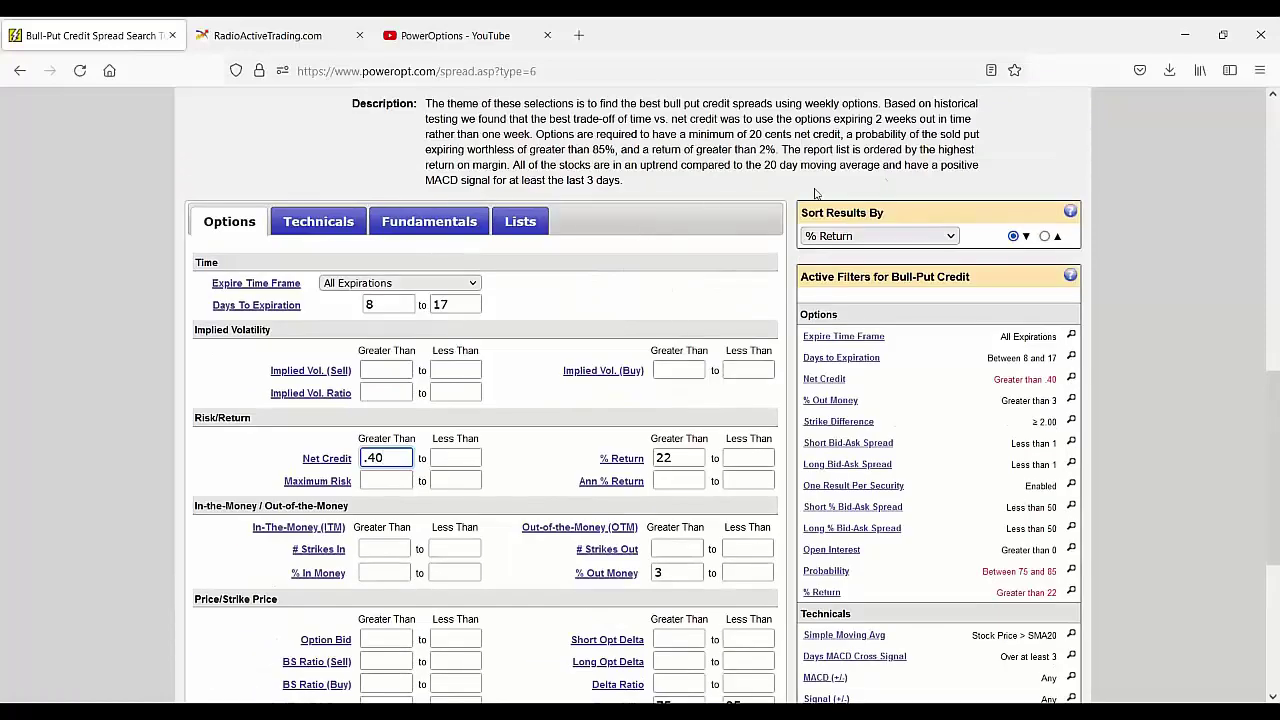
{"action": "scroll", "coordinate": [650, 220], "scroll_direction": "up", "scroll_amount": 2}
{"action": "scroll", "coordinate": [800, 190], "scroll_direction": "up", "scroll_amount": 2}
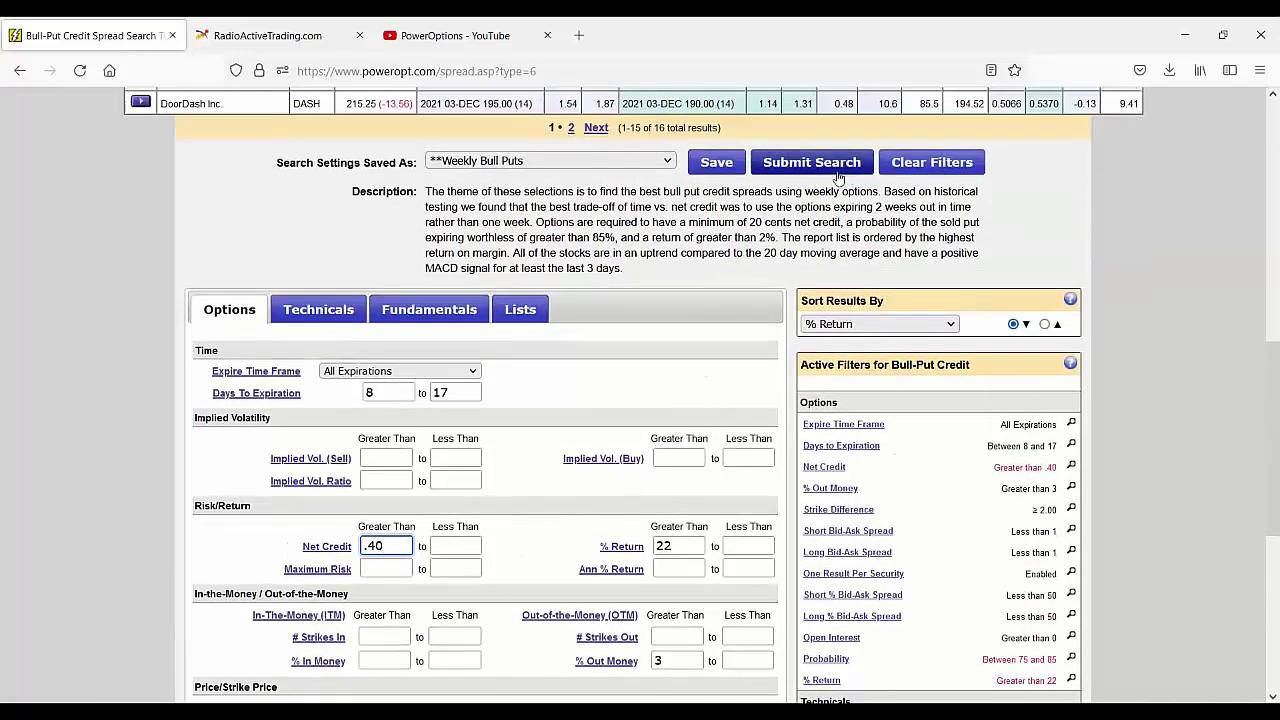
{"action": "scroll", "coordinate": [838, 177], "scroll_direction": "up", "scroll_amount": 1}
{"action": "scroll", "coordinate": [520, 240], "scroll_direction": "up", "scroll_amount": 5}
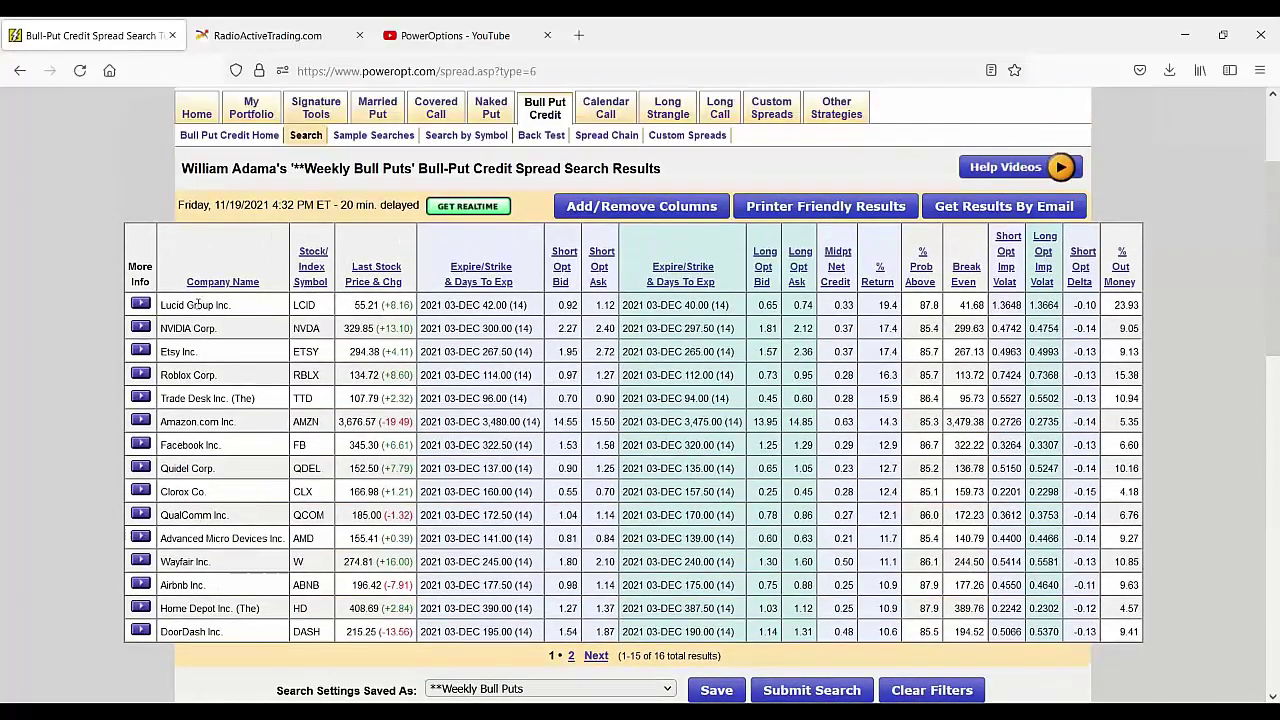
{"action": "left_click_drag", "start_coordinate": [198, 305], "coordinate": [539, 312]}
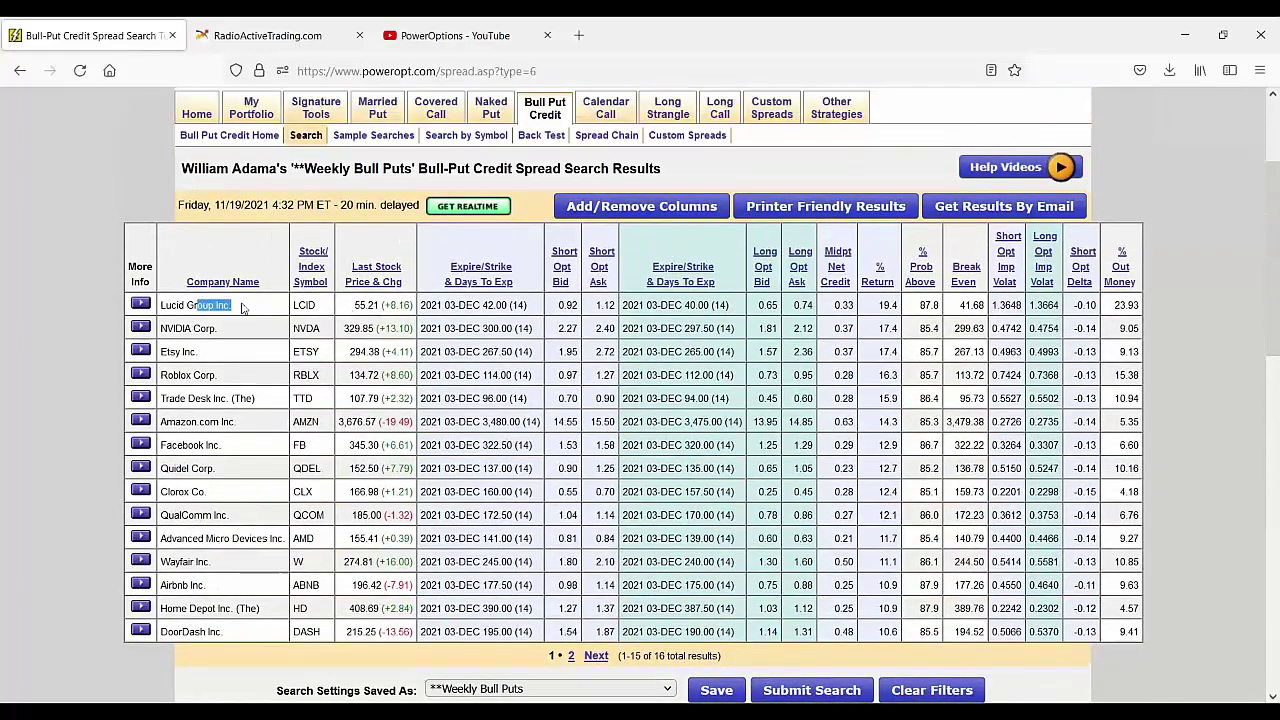
{"action": "left_click", "coordinate": [539, 312]}
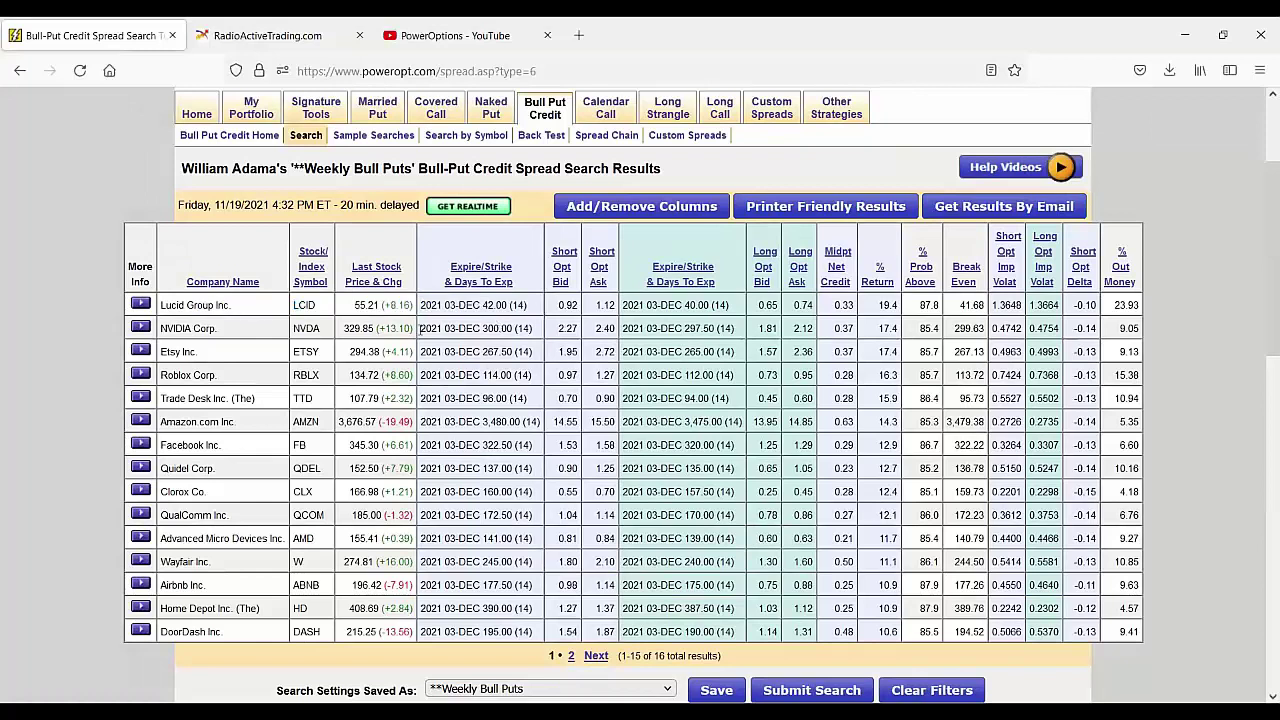
Step: Review NVIDIA's stock price, short and long strikes, net credit, return and break-even
{"action": "left_click_drag", "start_coordinate": [351, 330], "coordinate": [458, 330]}
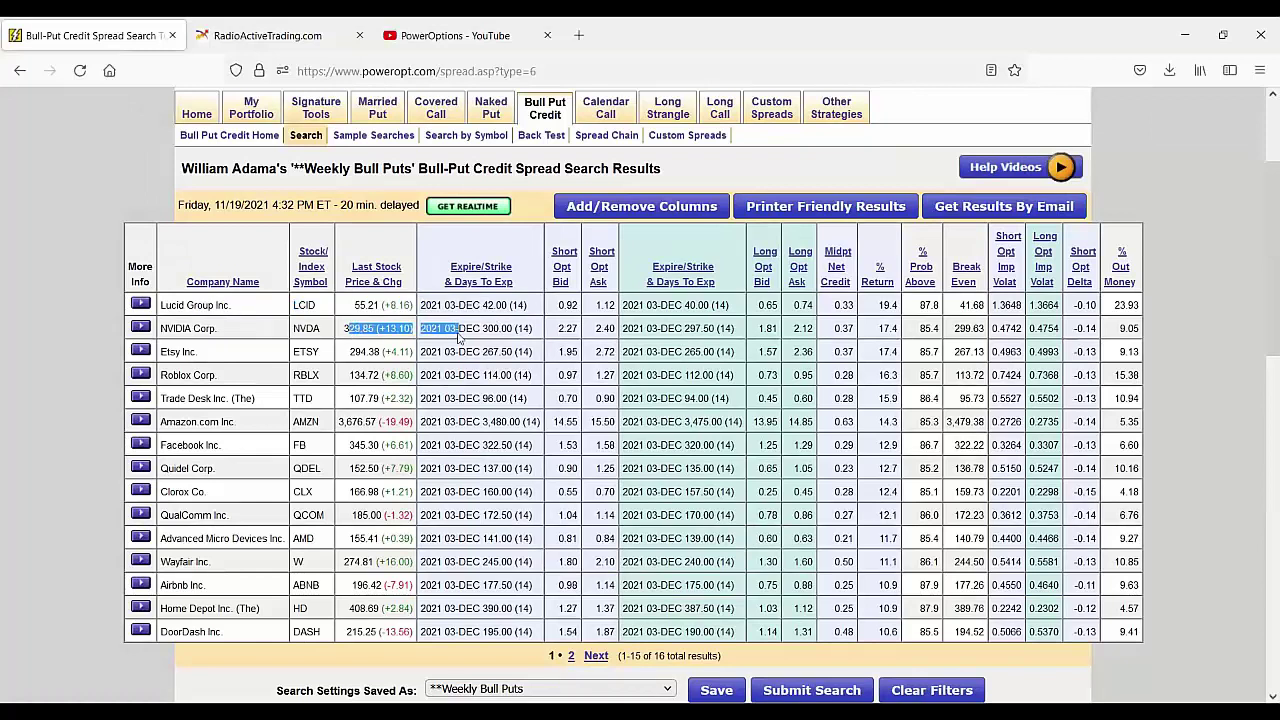
{"action": "left_click", "coordinate": [506, 327]}
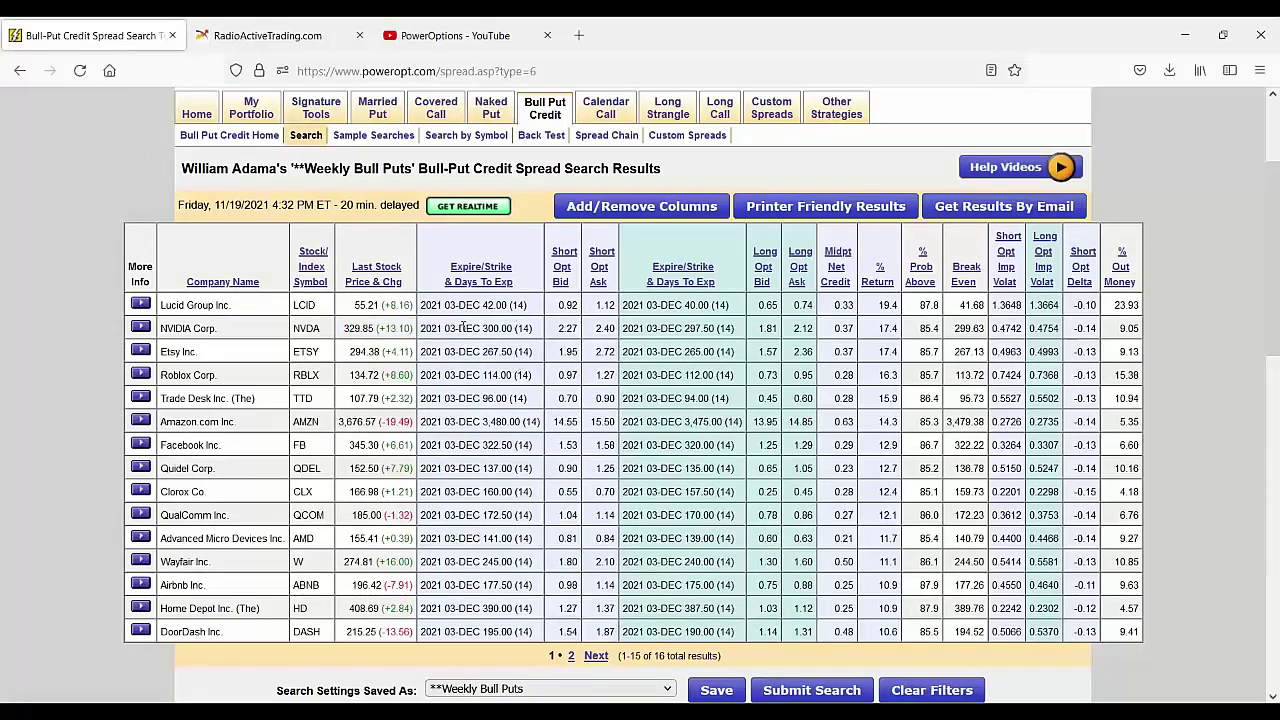
{"action": "left_click_drag", "start_coordinate": [459, 328], "coordinate": [738, 335]}
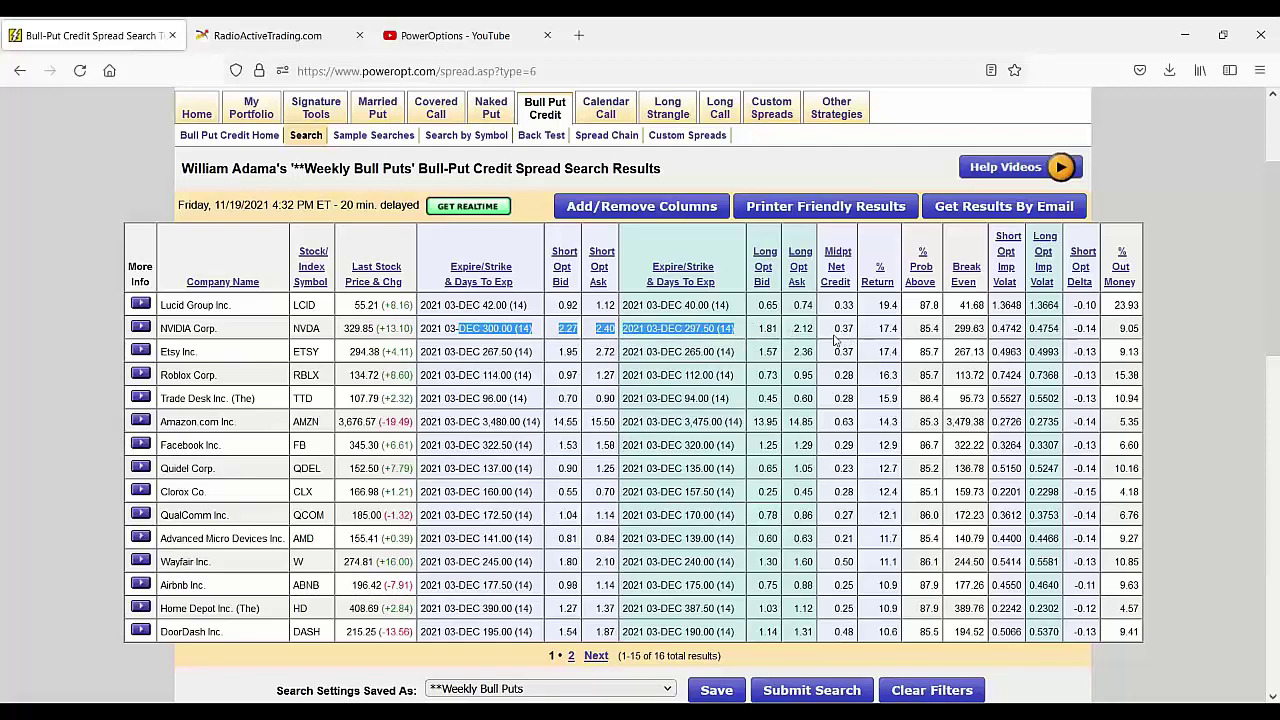
{"action": "left_click_drag", "start_coordinate": [833, 328], "coordinate": [908, 338]}
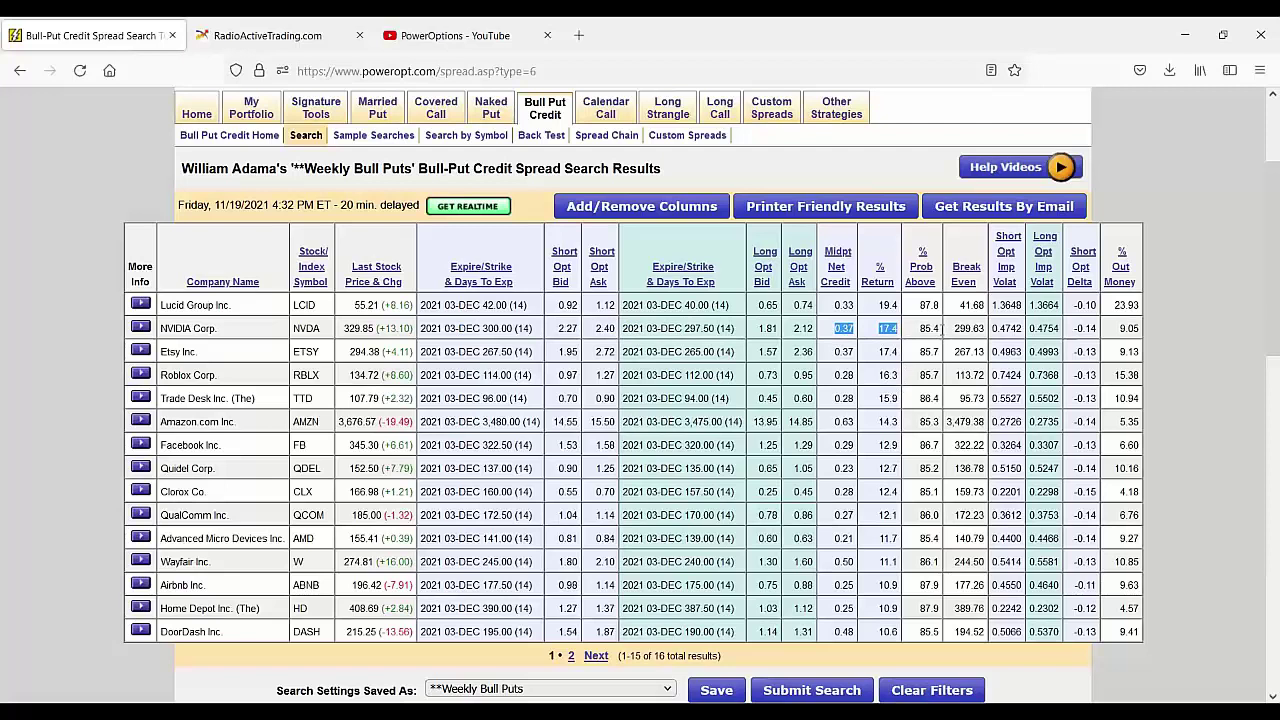
{"action": "left_click_drag", "start_coordinate": [920, 330], "coordinate": [982, 336]}
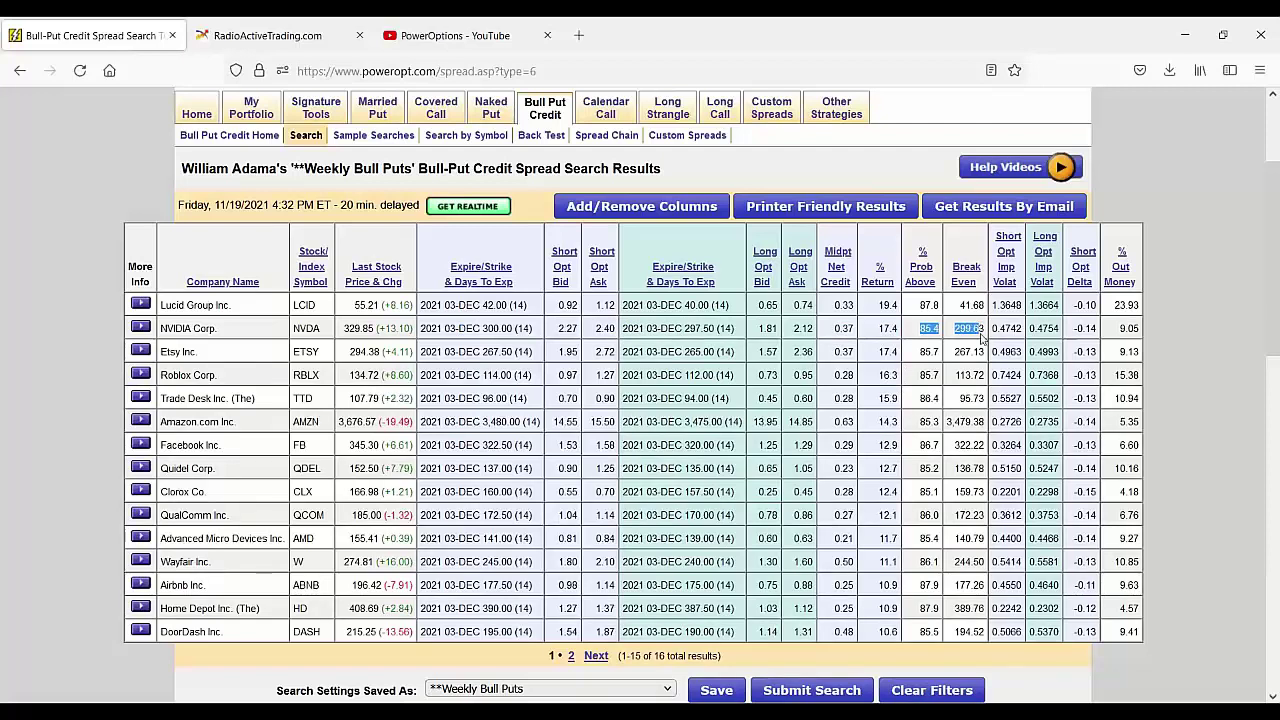
{"action": "left_click", "coordinate": [982, 338]}
Step: Recheck NVIDIA's 300 short strike and 85.4 probability above
{"action": "left_click_drag", "start_coordinate": [346, 328], "coordinate": [513, 329]}
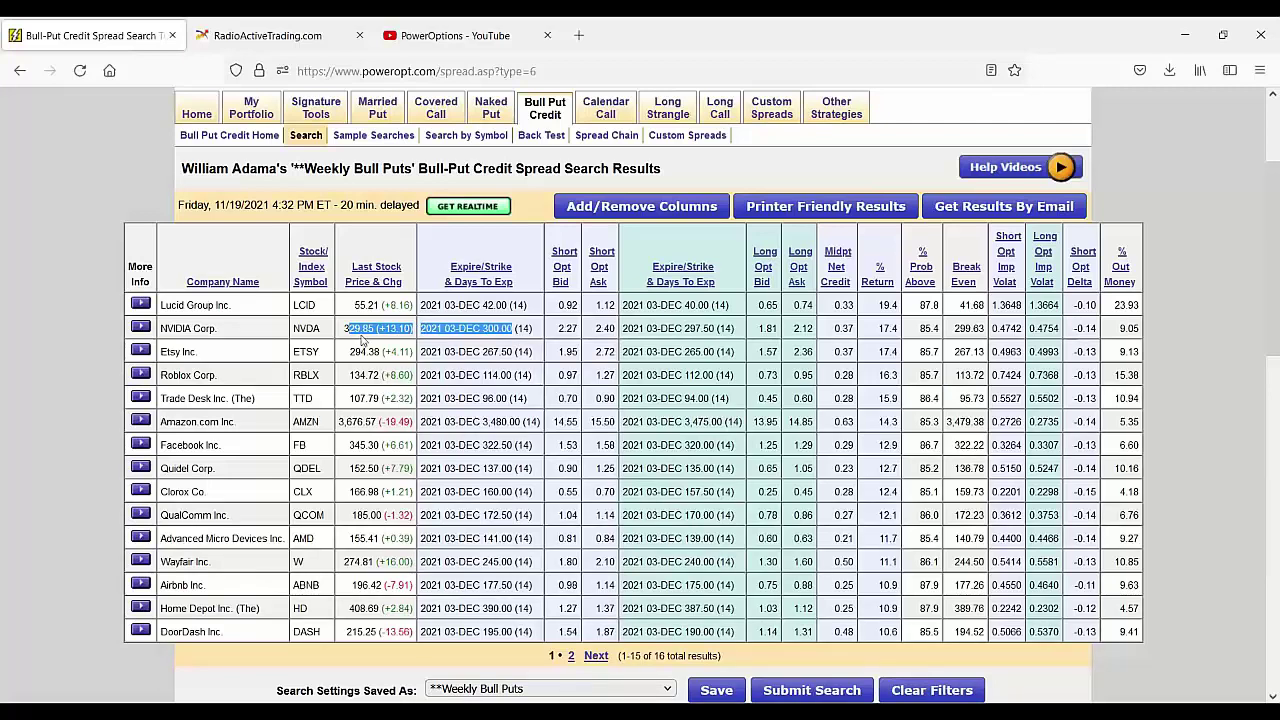
{"action": "left_click", "coordinate": [361, 330]}
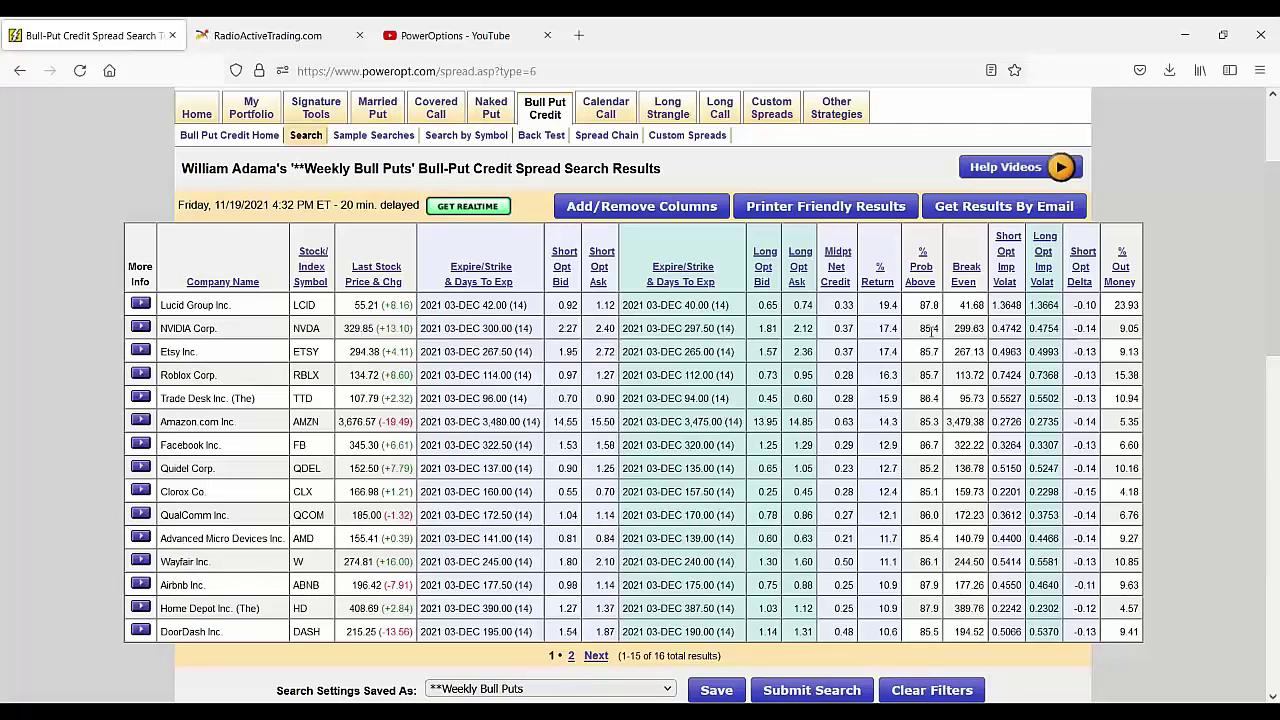
{"action": "double_click", "coordinate": [931, 330]}
{"action": "scroll", "coordinate": [938, 338], "scroll_direction": "down", "scroll_amount": 3}
{"action": "left_click", "coordinate": [716, 518]}
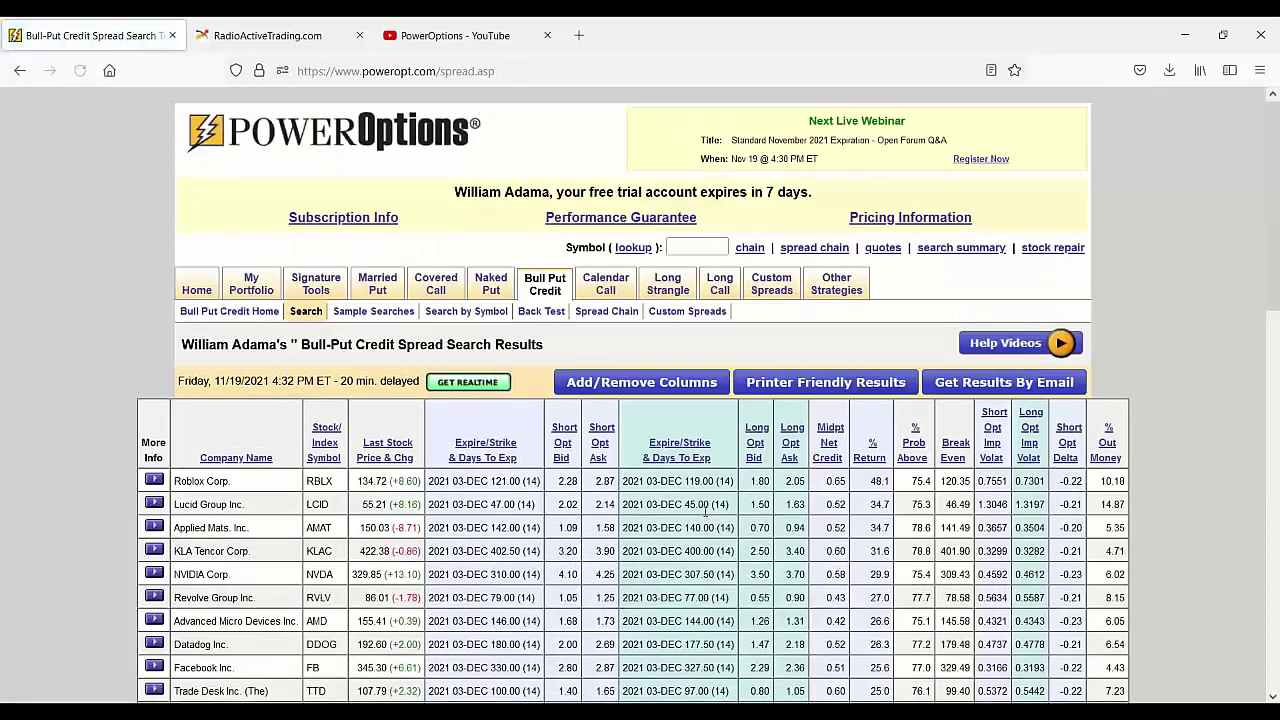
{"action": "scroll", "coordinate": [706, 512], "scroll_direction": "down", "scroll_amount": 2}
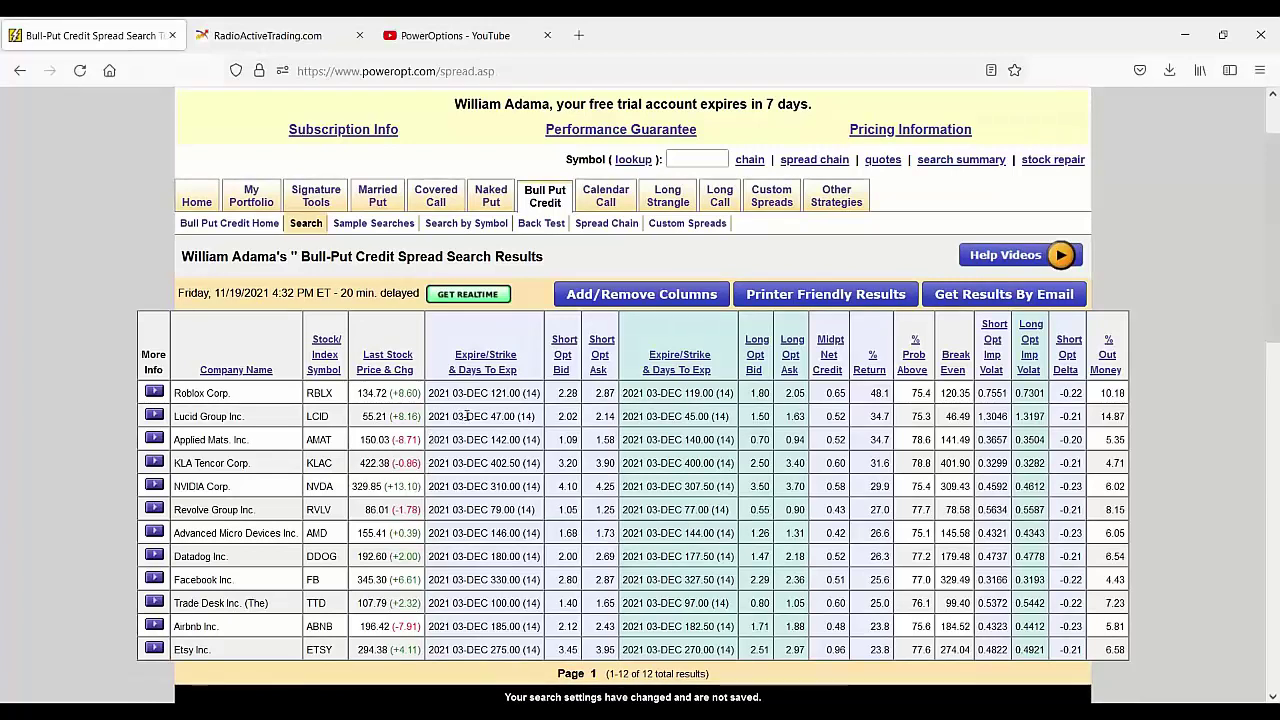
{"action": "left_click_drag", "start_coordinate": [466, 416], "coordinate": [805, 425]}
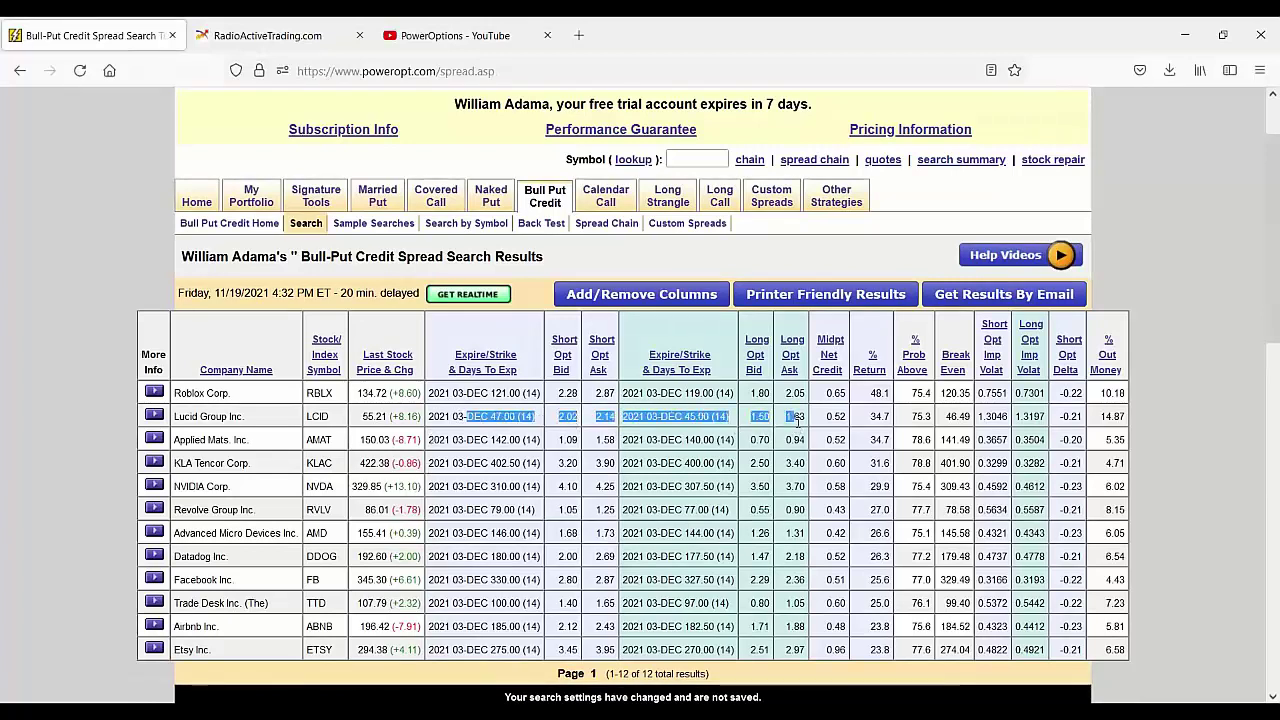
{"action": "double_click", "coordinate": [928, 417]}
{"action": "double_click", "coordinate": [877, 417]}
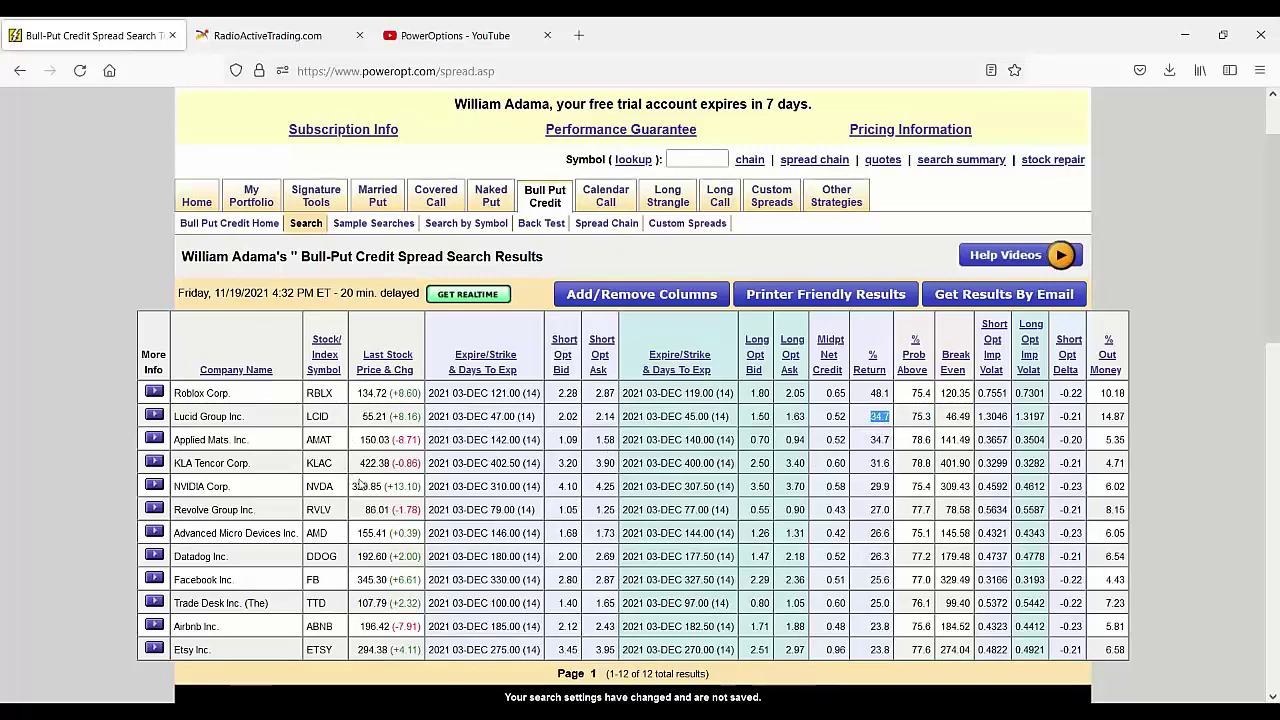
{"action": "left_click", "coordinate": [353, 487]}
{"action": "left_click_drag", "start_coordinate": [353, 487], "coordinate": [522, 487]}
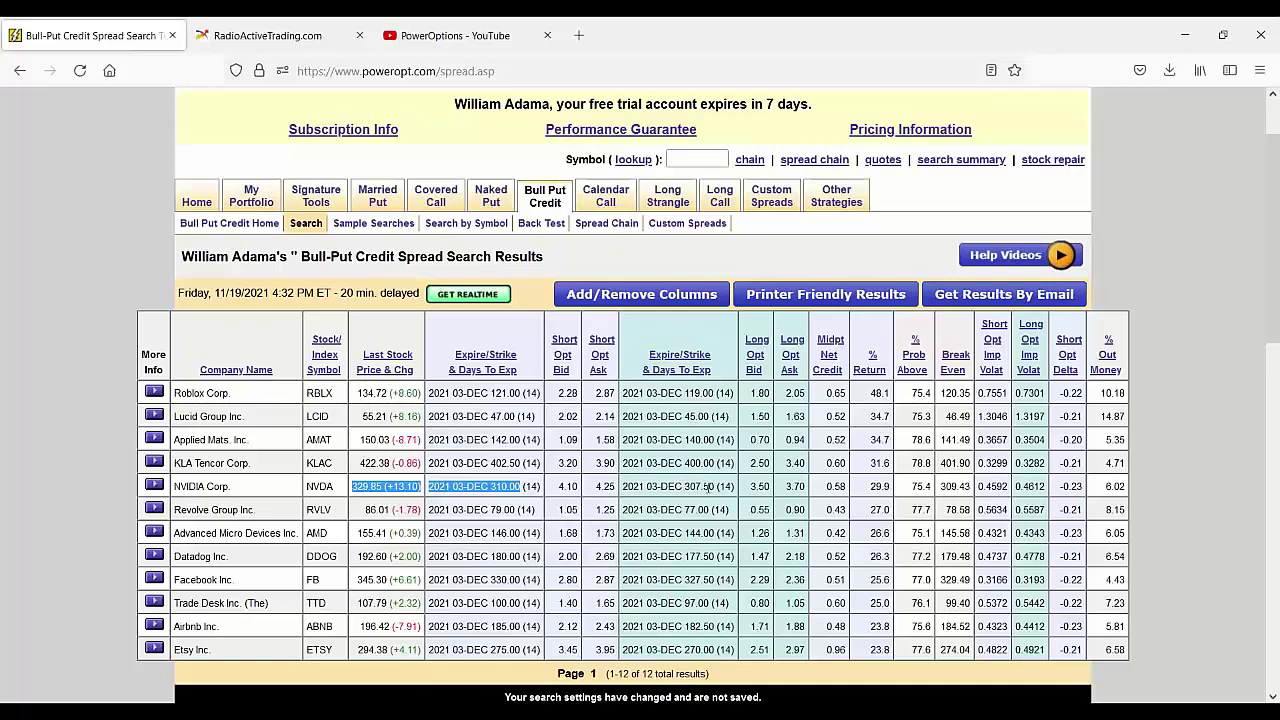
{"action": "left_click", "coordinate": [826, 497]}
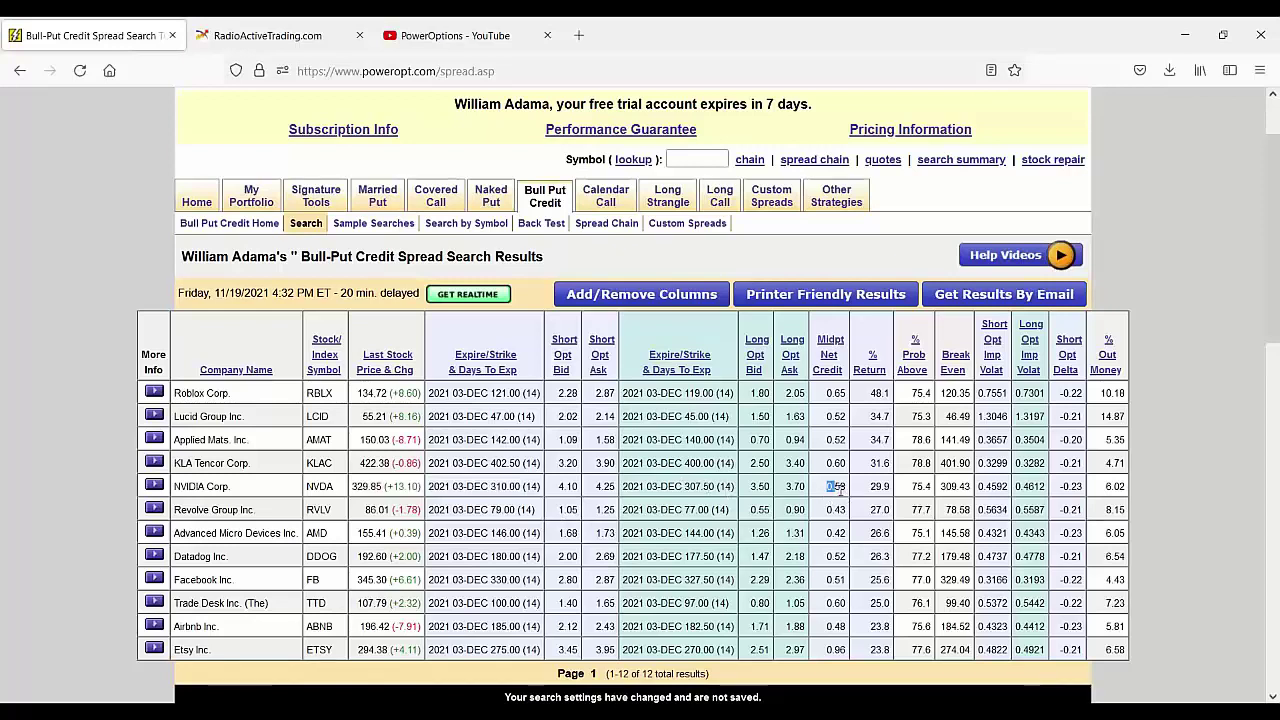
{"action": "left_click_drag", "start_coordinate": [870, 494], "coordinate": [898, 492]}
Step: Open NVIDIA's More Info research options to reach its NVDA charts
{"action": "left_click", "coordinate": [156, 485]}
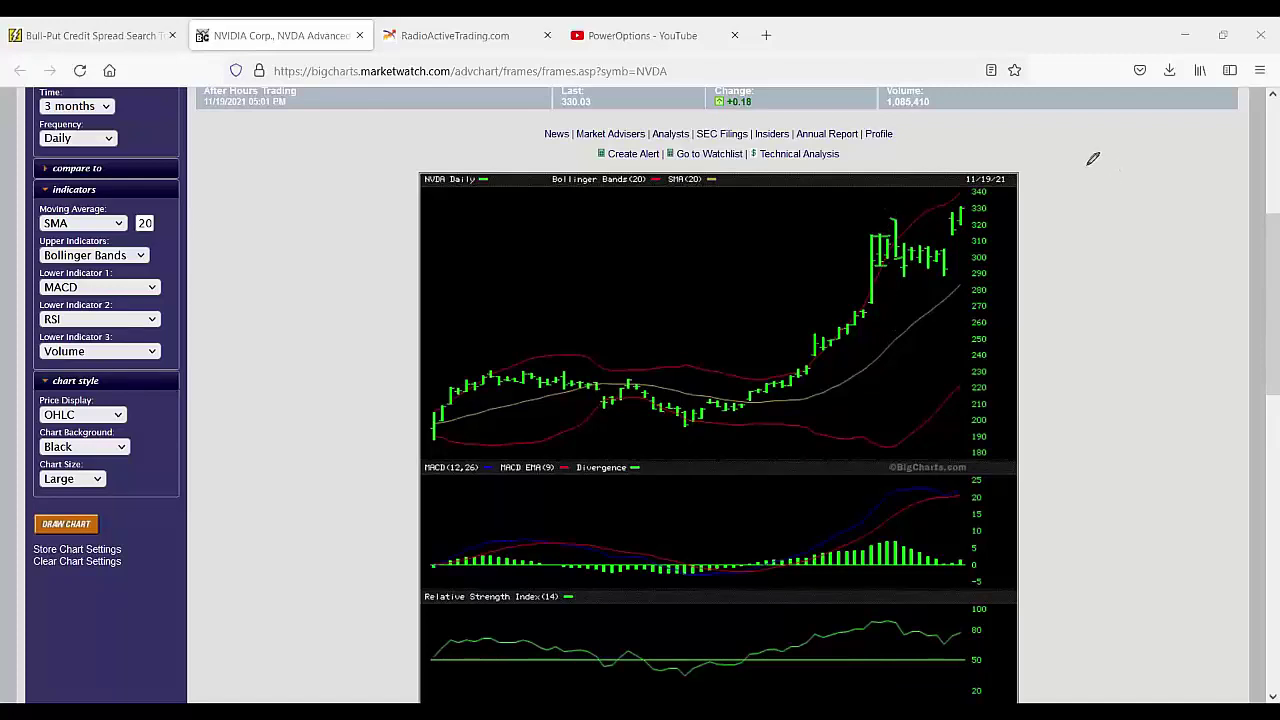
{"action": "mouse_move", "coordinate": [1070, 158]}
{"action": "left_mouse_down"}
{"action": "mouse_move", "coordinate": [1110, 171]}
{"action": "mouse_move", "coordinate": [1090, 192]}
{"action": "mouse_move", "coordinate": [1136, 165]}
{"action": "left_mouse_up"}
{"action": "mouse_move", "coordinate": [1000, 128]}
{"action": "left_mouse_down"}
{"action": "mouse_move", "coordinate": [1037, 127]}
{"action": "mouse_move", "coordinate": [1043, 149]}
{"action": "mouse_move", "coordinate": [1030, 160]}
{"action": "mouse_move", "coordinate": [1057, 138]}
{"action": "left_mouse_up"}
{"action": "mouse_move", "coordinate": [1151, 187]}
{"action": "left_mouse_down"}
{"action": "mouse_move", "coordinate": [1154, 207]}
{"action": "mouse_move", "coordinate": [1186, 198]}
{"action": "mouse_move", "coordinate": [1172, 188]}
{"action": "mouse_move", "coordinate": [1200, 202]}
{"action": "mouse_move", "coordinate": [1234, 160]}
{"action": "left_mouse_up"}
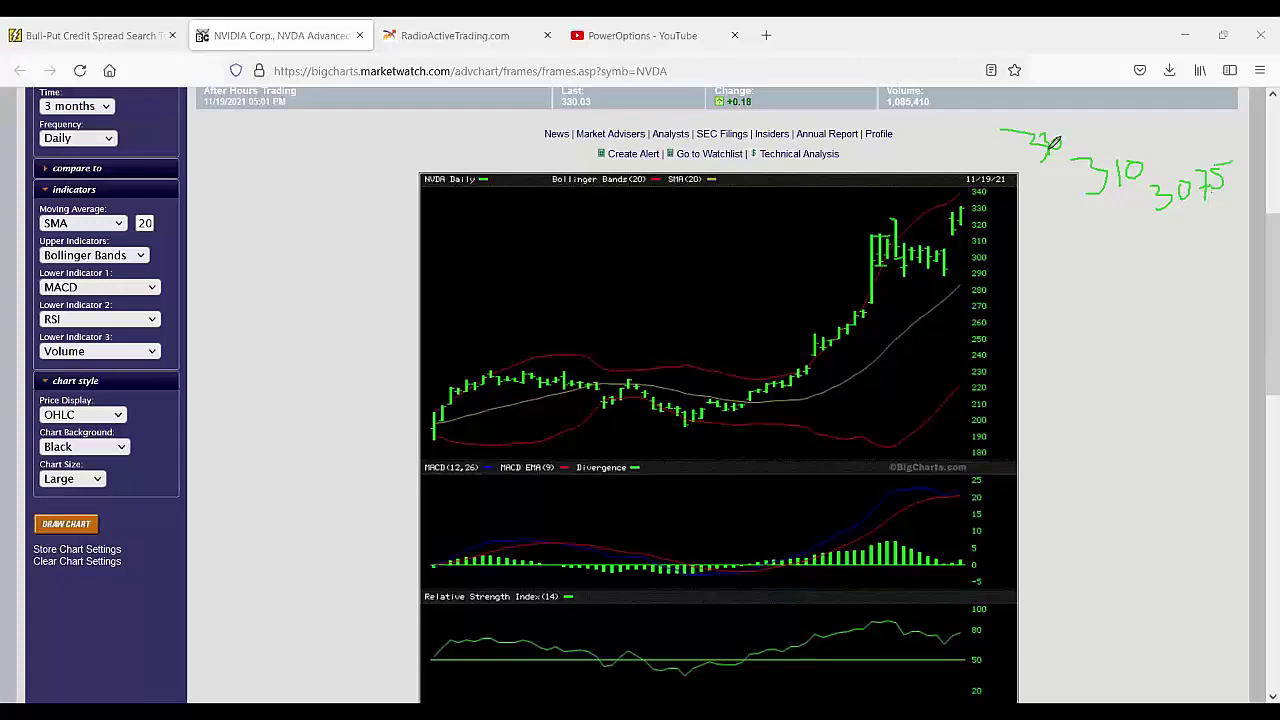
{"action": "mouse_move", "coordinate": [1055, 143]}
{"action": "left_mouse_down"}
{"action": "mouse_move", "coordinate": [1106, 181]}
{"action": "mouse_move", "coordinate": [1184, 158]}
{"action": "left_mouse_up"}
{"action": "mouse_move", "coordinate": [1146, 242]}
{"action": "left_mouse_down"}
{"action": "mouse_move", "coordinate": [1112, 240]}
{"action": "mouse_move", "coordinate": [1128, 294]}
{"action": "mouse_move", "coordinate": [1172, 250]}
{"action": "mouse_move", "coordinate": [1194, 248]}
{"action": "left_mouse_up"}
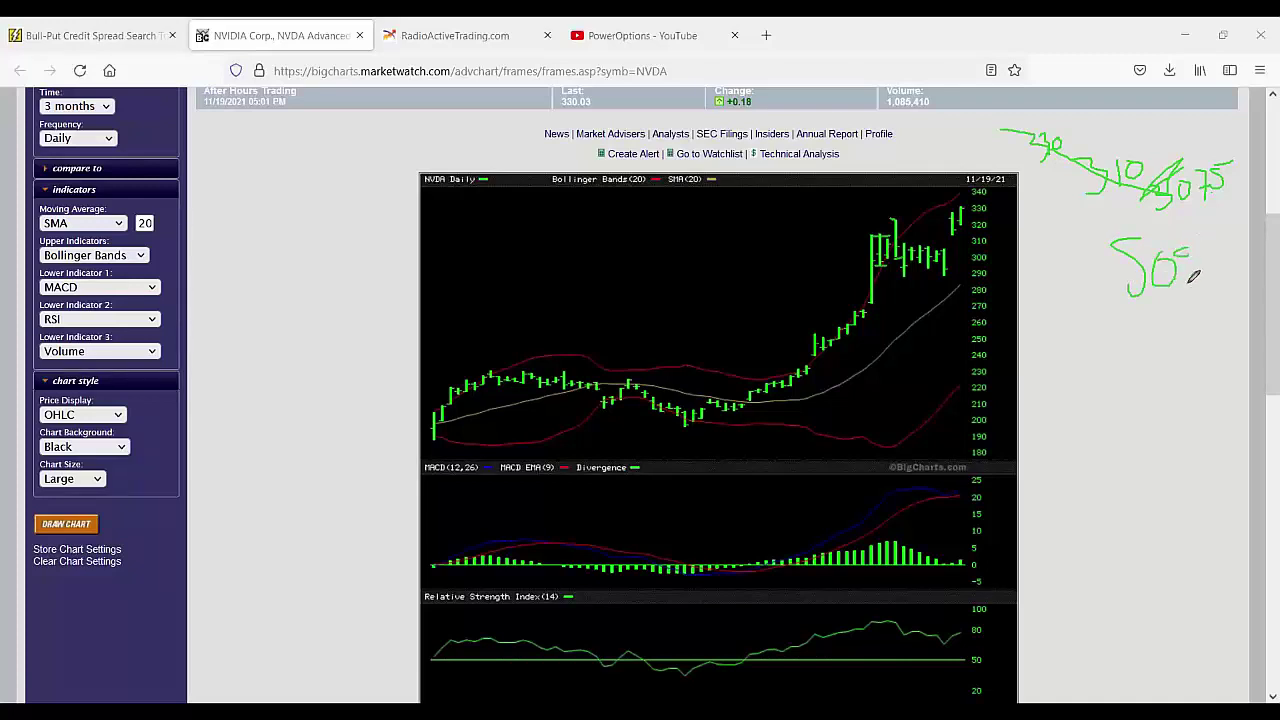
{"action": "mouse_move", "coordinate": [1180, 340]}
{"action": "left_mouse_down"}
{"action": "mouse_move", "coordinate": [1114, 338]}
{"action": "mouse_move", "coordinate": [1051, 429]}
{"action": "mouse_move", "coordinate": [995, 440]}
{"action": "left_mouse_up"}
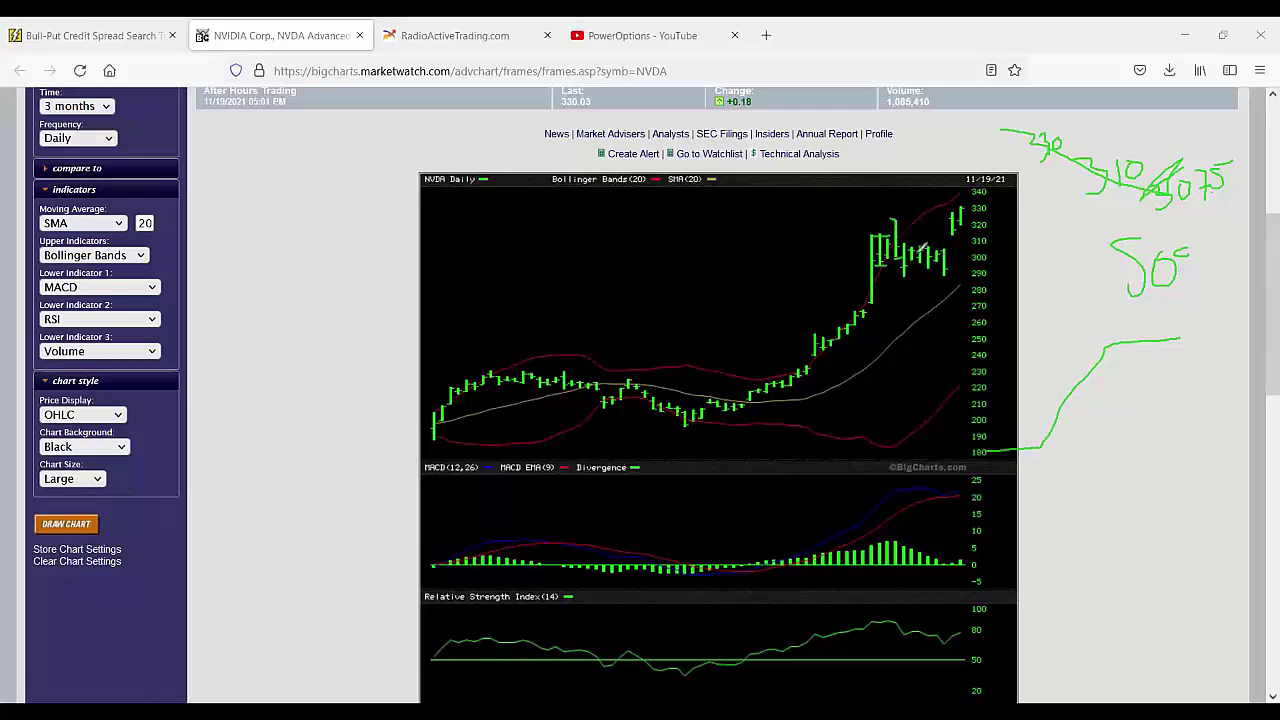
{"action": "left_click_drag", "start_coordinate": [957, 243], "coordinate": [995, 205]}
{"action": "mouse_move", "coordinate": [828, 340]}
{"action": "left_mouse_down"}
{"action": "mouse_move", "coordinate": [868, 300]}
{"action": "mouse_move", "coordinate": [884, 217]}
{"action": "mouse_move", "coordinate": [928, 263]}
{"action": "mouse_move", "coordinate": [978, 228]}
{"action": "left_mouse_up"}
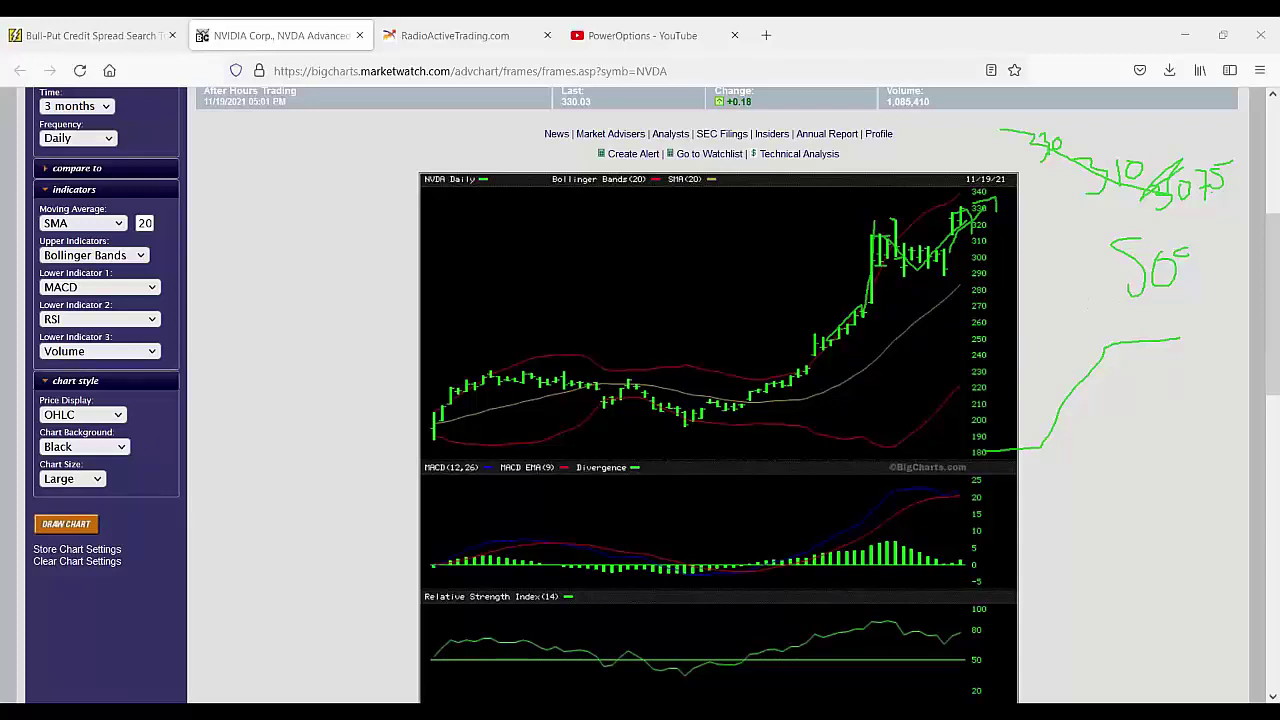
{"action": "key", "text": "e"}
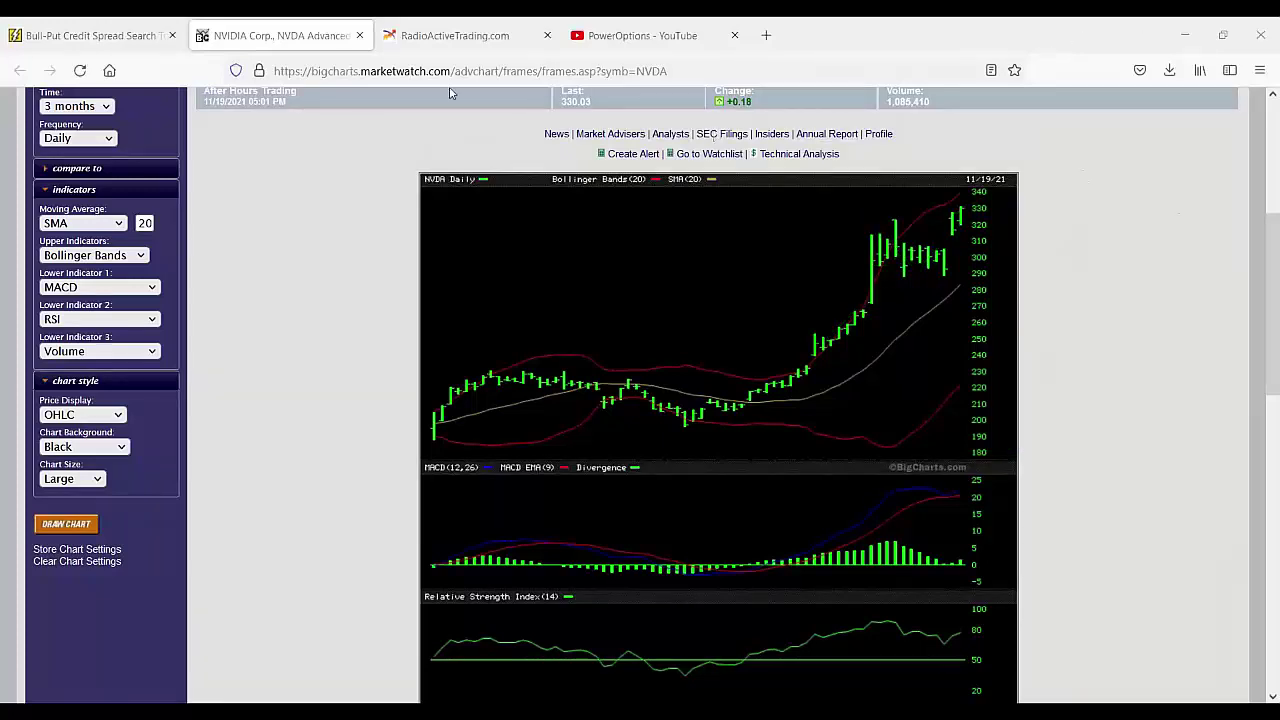
{"action": "left_click", "coordinate": [112, 42]}
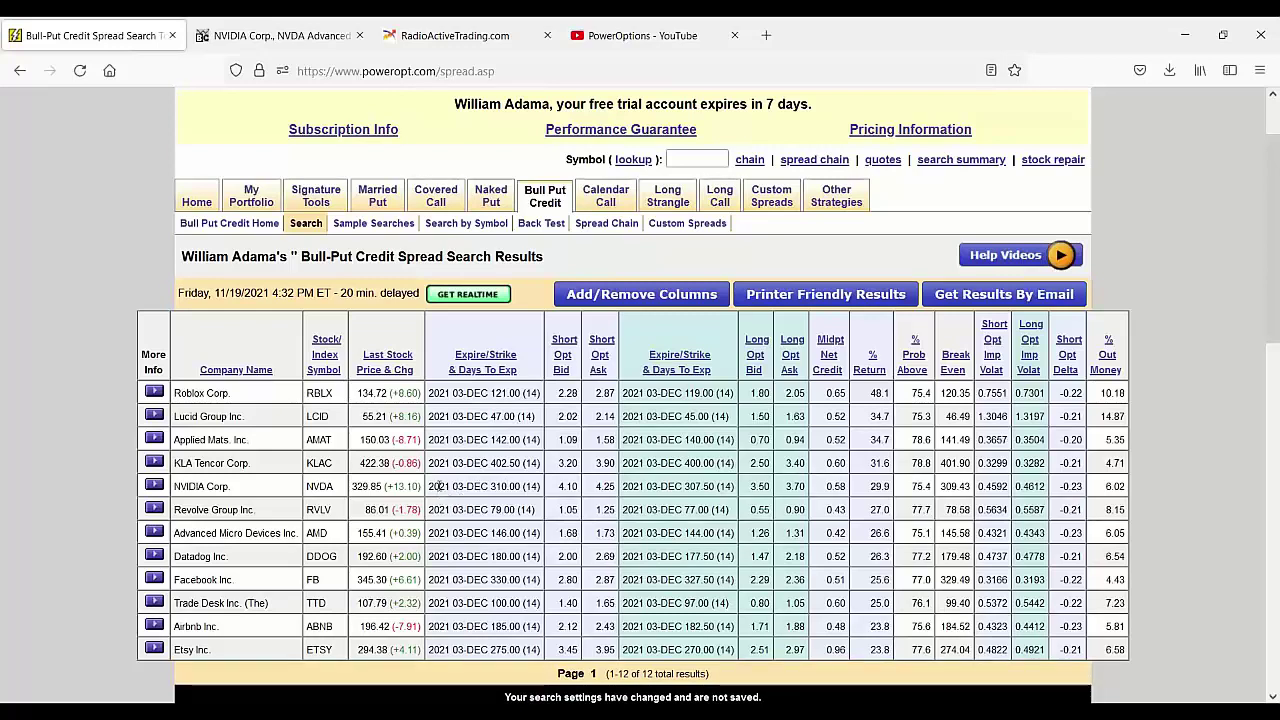
Step: Highlight NVIDIA's December 310/307.50 bull-put spread details and its 310.00 short strike in the results
{"action": "mouse_move", "coordinate": [453, 486]}
{"action": "left_mouse_down"}
{"action": "mouse_move", "coordinate": [438, 486]}
{"action": "mouse_move", "coordinate": [943, 540]}
{"action": "left_mouse_up"}
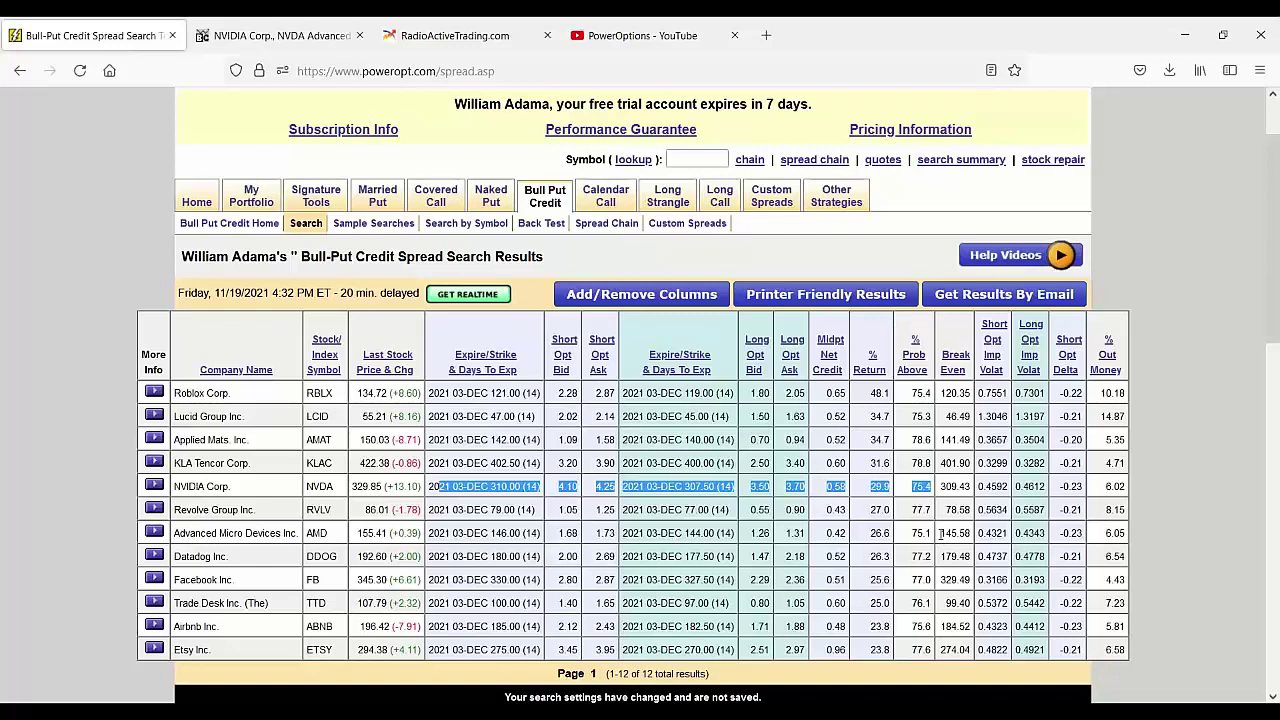
{"action": "left_click", "coordinate": [359, 490]}
{"action": "left_click_drag", "start_coordinate": [359, 490], "coordinate": [396, 489]}
{"action": "left_click_drag", "start_coordinate": [473, 488], "coordinate": [522, 488]}
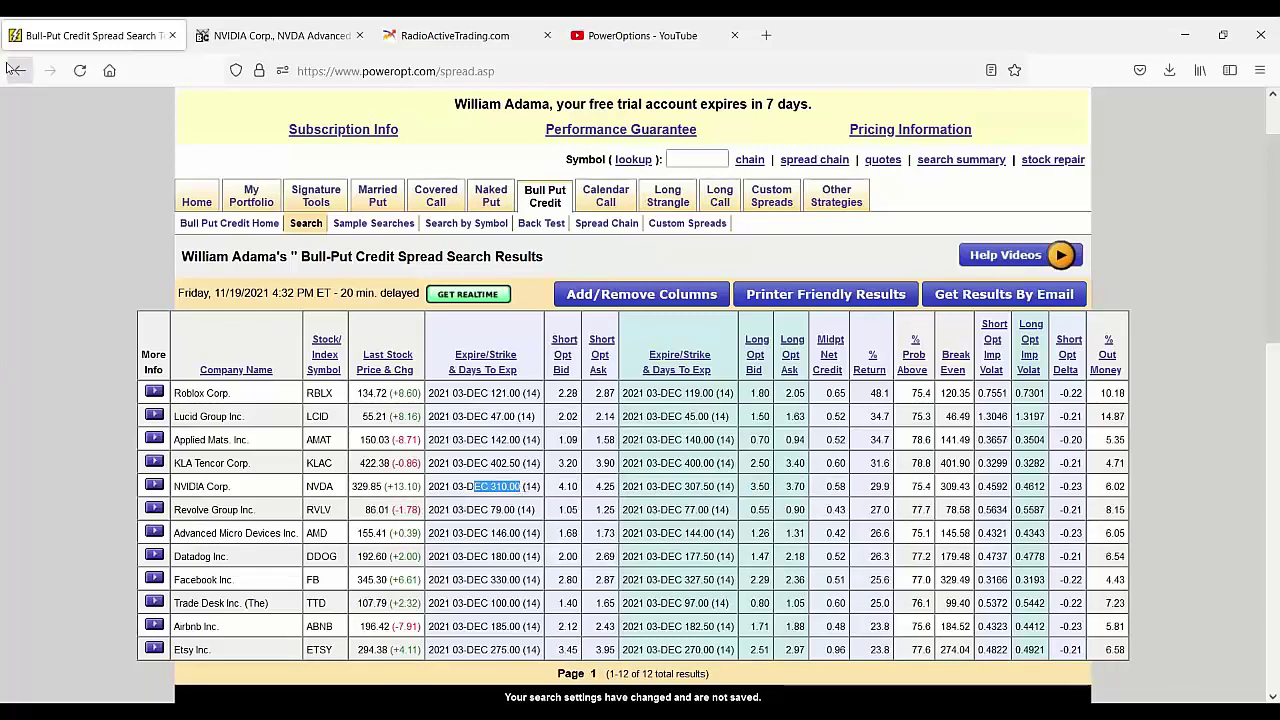
Step: Set Target Return to 30% and highlight the resulting 76 wins and $21,558 ending amount
{"action": "left_click", "coordinate": [405, 38]}
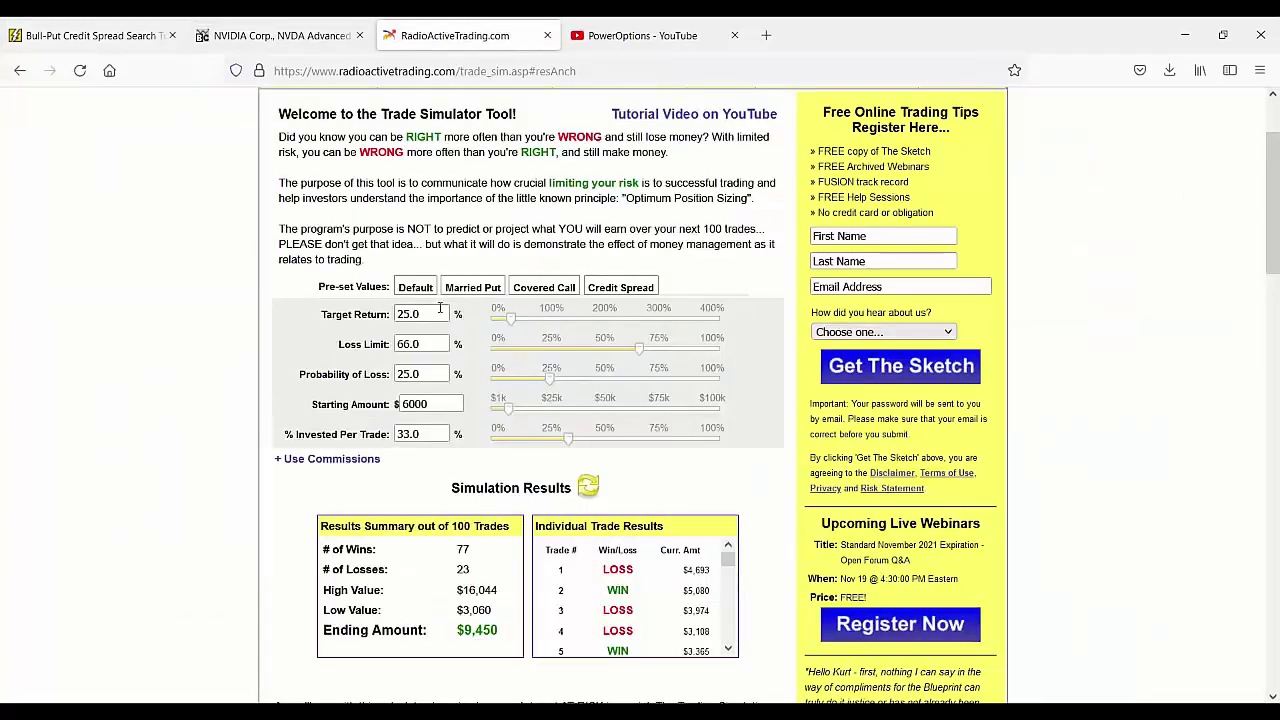
{"action": "key", "text": "BackSpace"}
{"action": "type", "text": "30"}
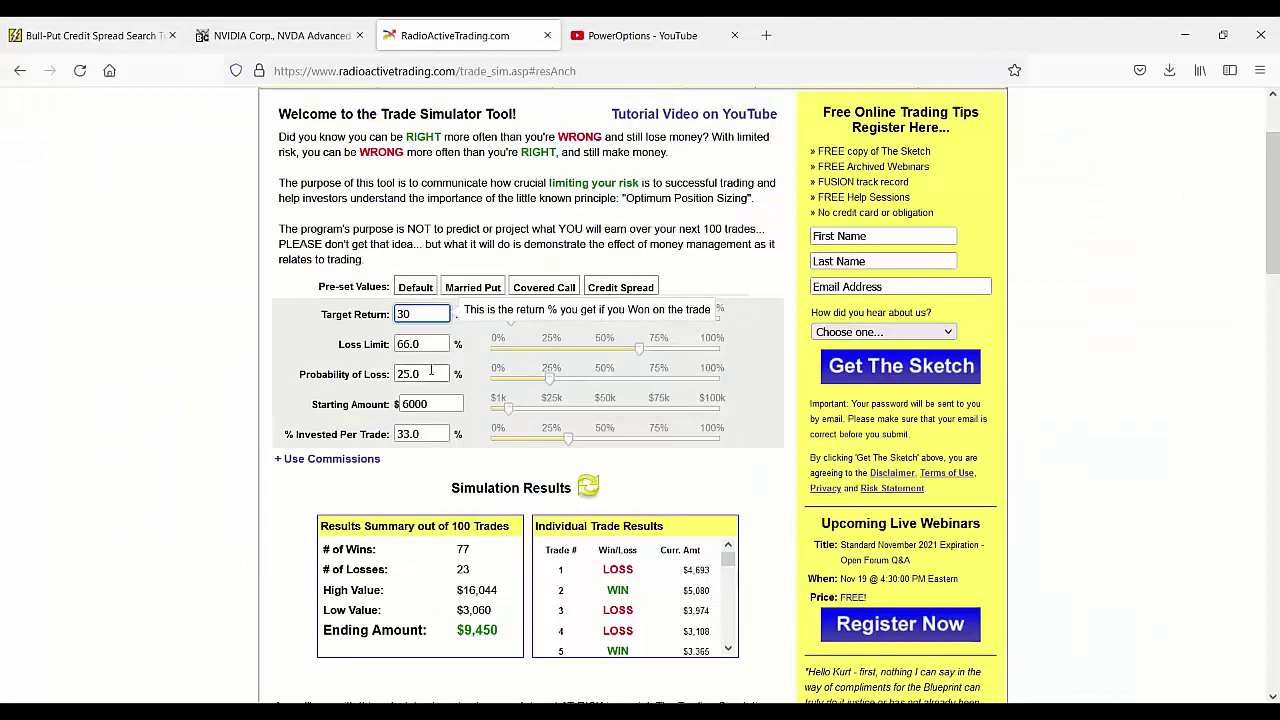
{"action": "left_click", "coordinate": [373, 374]}
{"action": "left_click", "coordinate": [384, 345]}
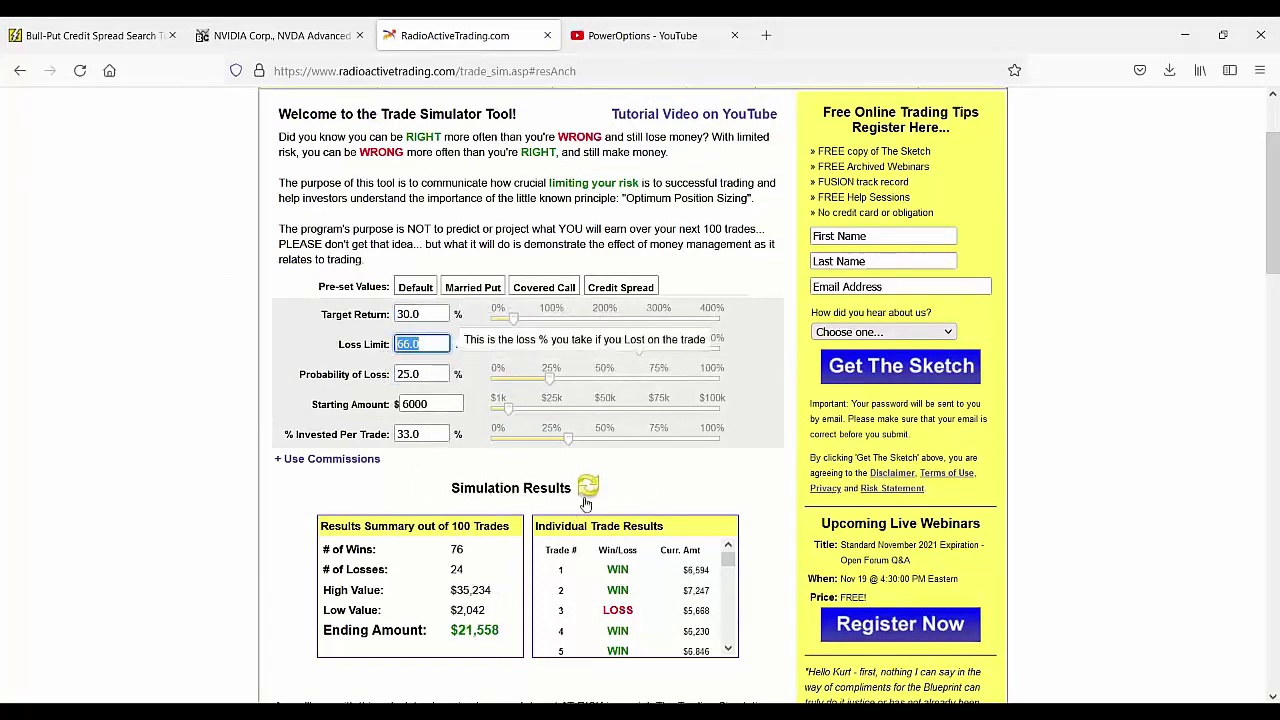
{"action": "left_click_drag", "start_coordinate": [482, 549], "coordinate": [444, 551]}
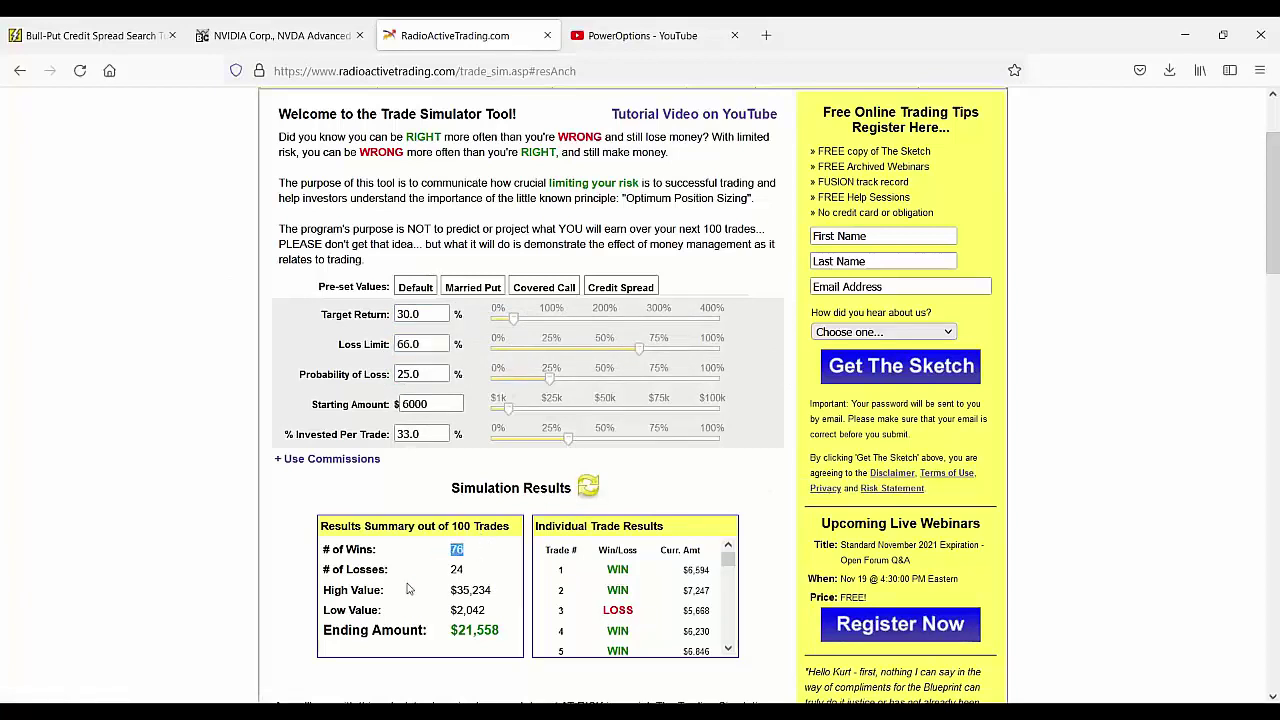
{"action": "left_click_drag", "start_coordinate": [446, 631], "coordinate": [516, 630]}
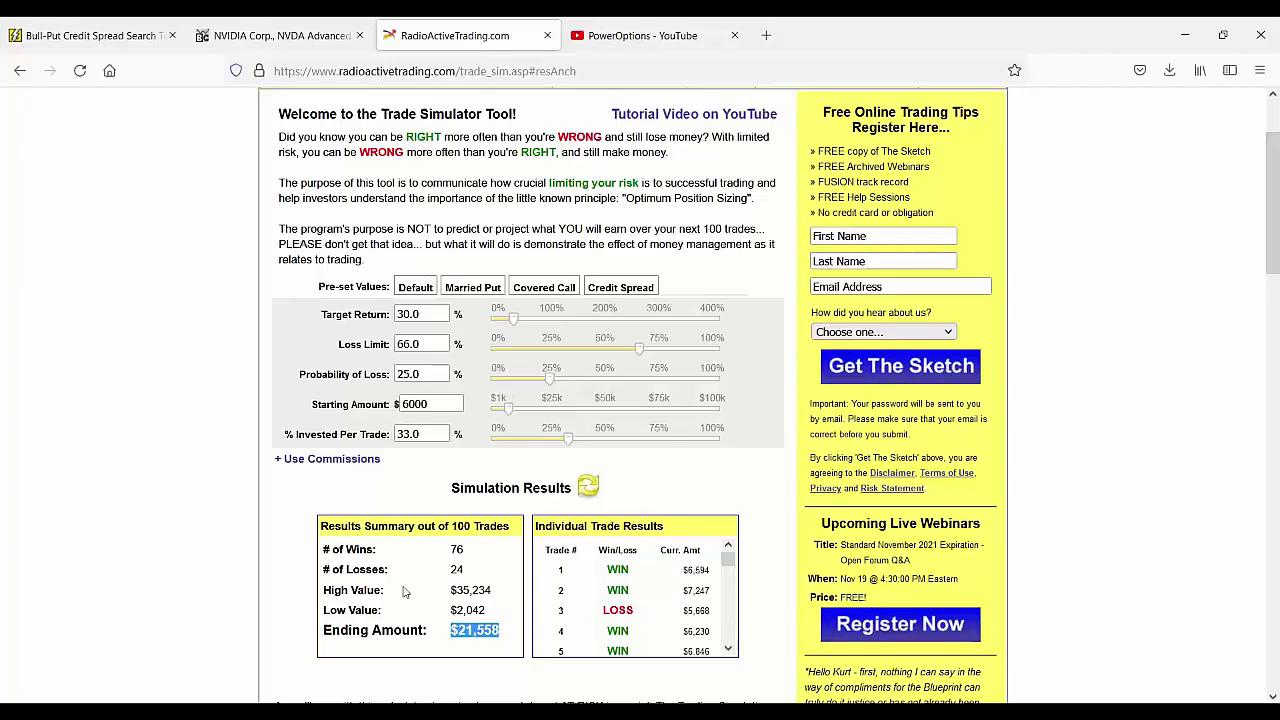
Step: Highlight the $35,234 high value, $2,042 low value and $21,558 ending amount
{"action": "left_click", "coordinate": [437, 591]}
{"action": "mouse_move", "coordinate": [437, 591]}
{"action": "left_mouse_down"}
{"action": "mouse_move", "coordinate": [530, 617]}
{"action": "mouse_move", "coordinate": [518, 615]}
{"action": "left_mouse_up"}
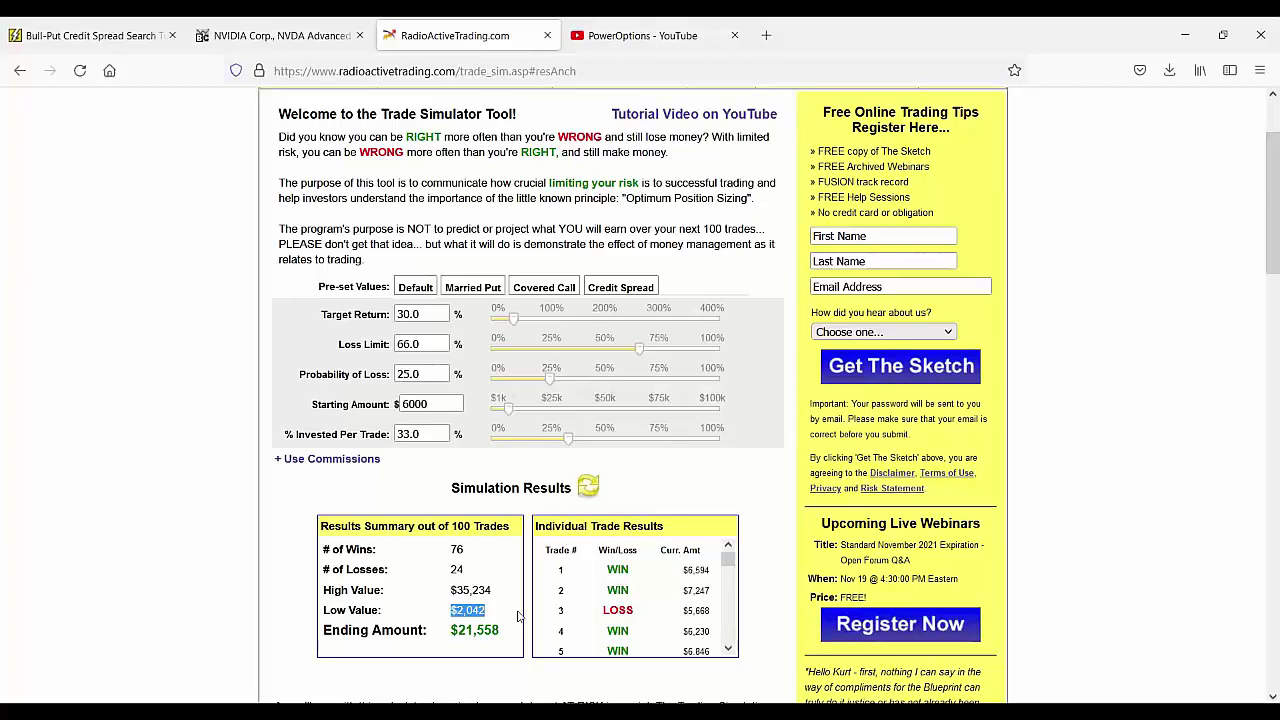
{"action": "left_click", "coordinate": [326, 615]}
{"action": "double_click", "coordinate": [470, 610]}
{"action": "left_click_drag", "start_coordinate": [451, 630], "coordinate": [520, 632]}
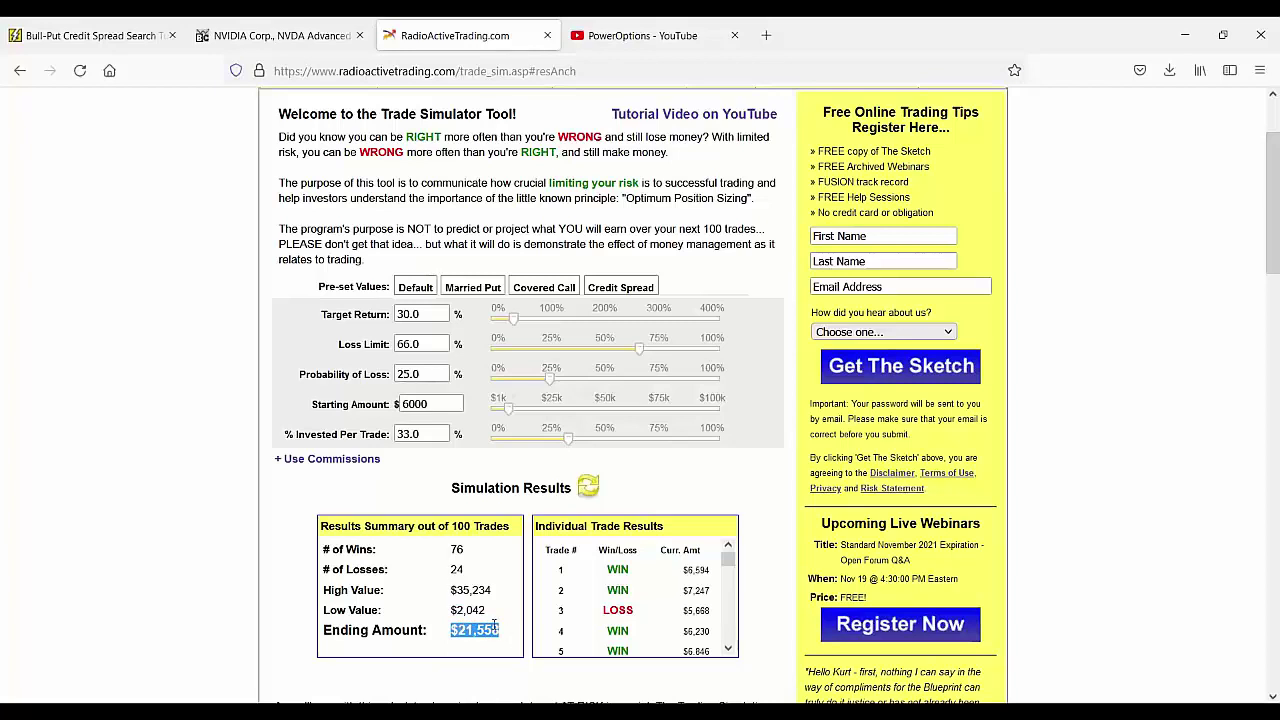
{"action": "left_click_drag", "start_coordinate": [449, 611], "coordinate": [492, 620]}
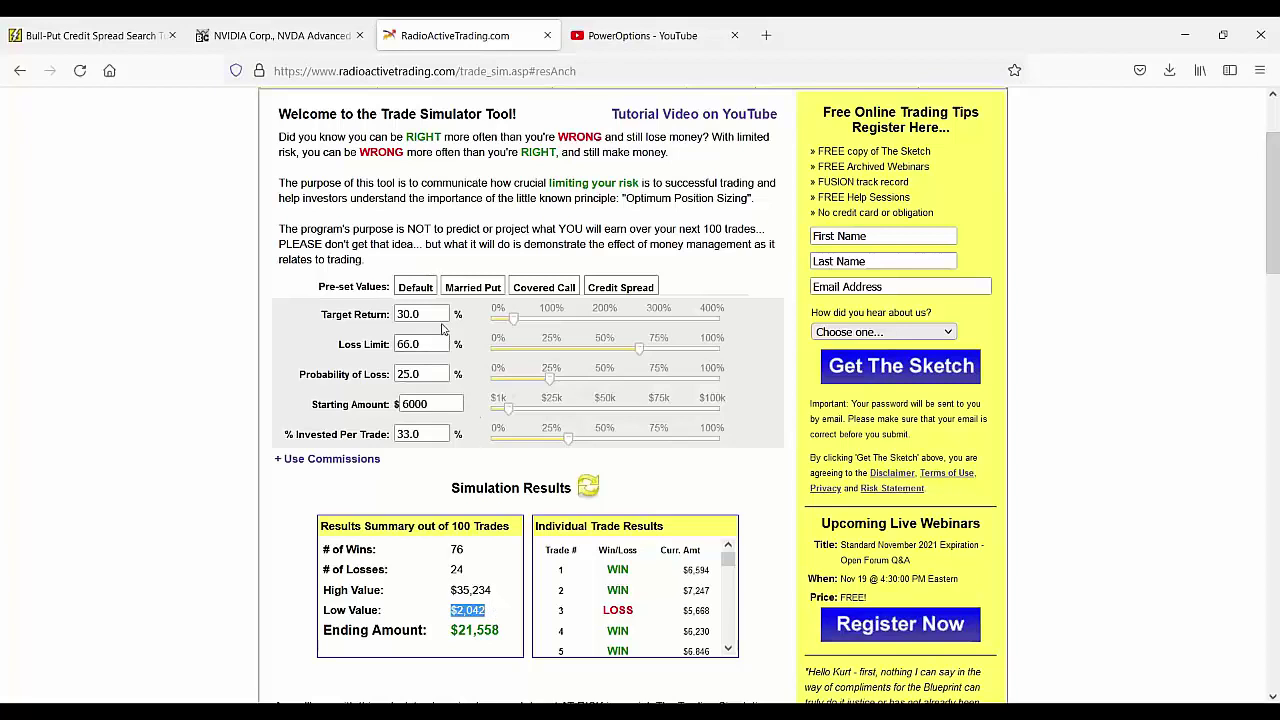
Step: Replace the 30% target return with 15
{"action": "left_click_drag", "start_coordinate": [436, 314], "coordinate": [352, 325]}
{"action": "key", "text": "BackSpace"}
{"action": "type", "text": "15"}
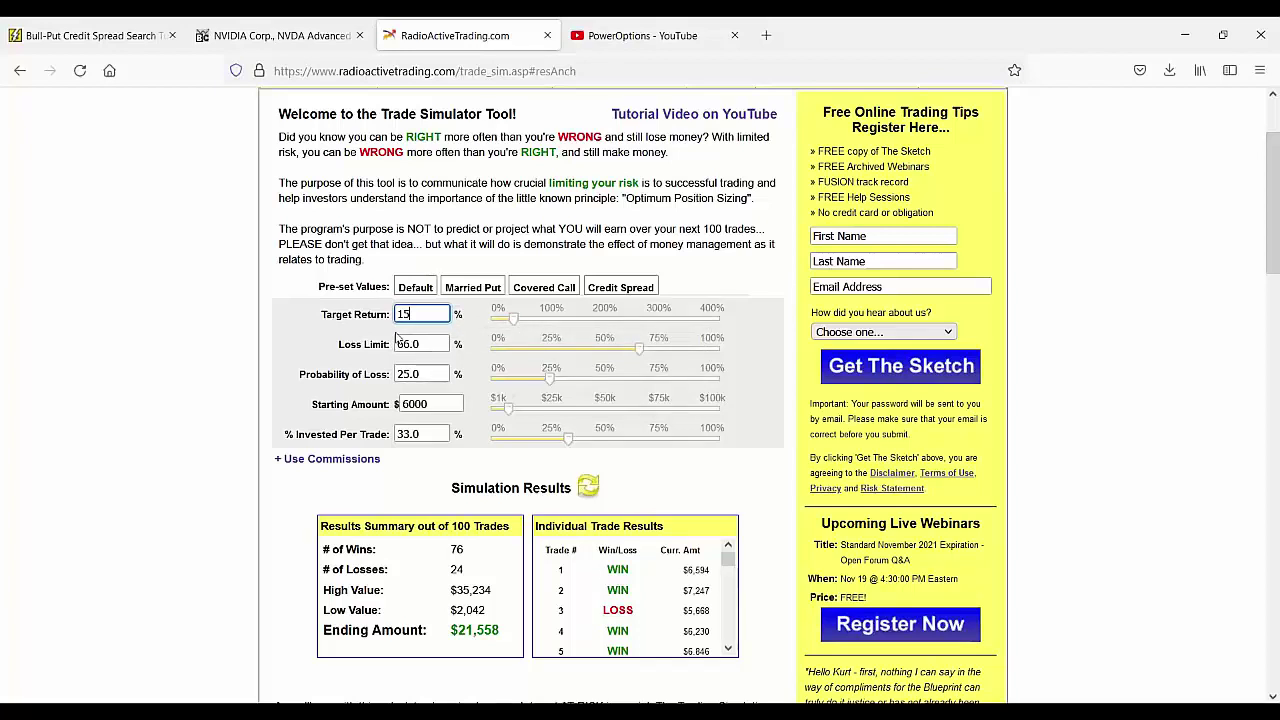
Step: Apply 15% target return, 50% loss limit and 15% probability of loss
{"action": "key", "text": "Tab"}
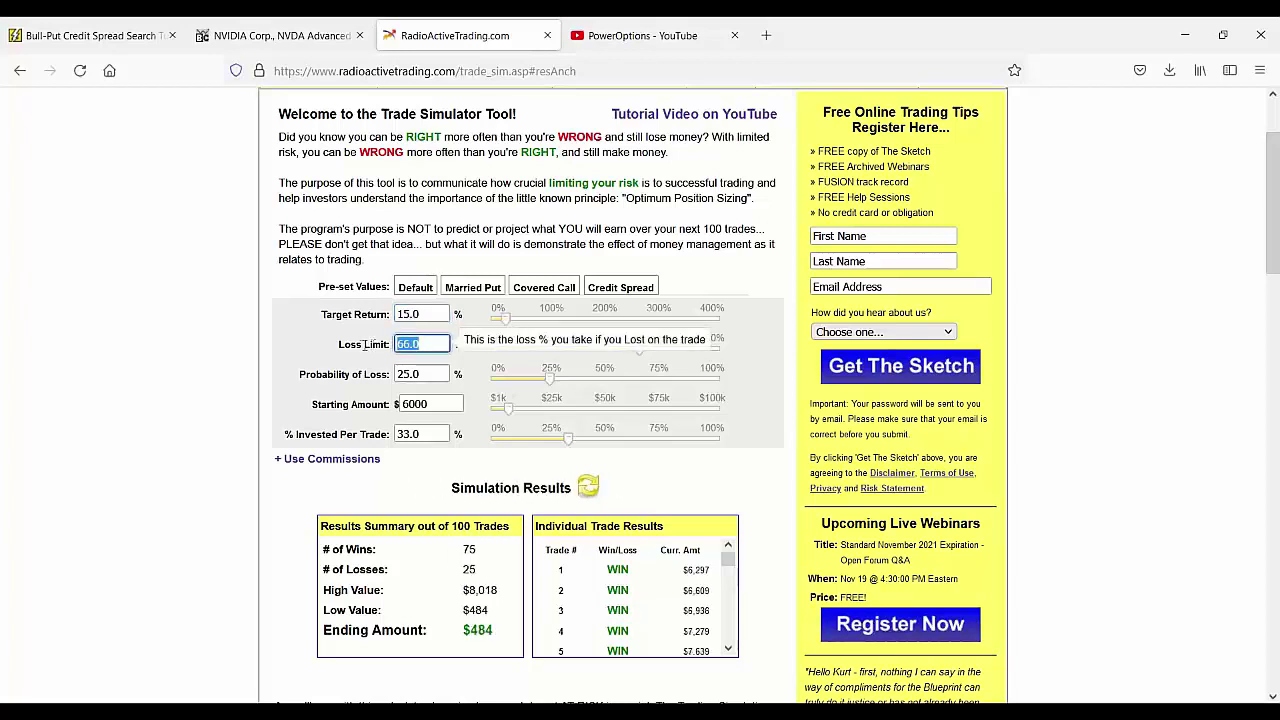
{"action": "key", "text": "BackSpace"}
{"action": "type", "text": "50"}
{"action": "key", "text": "Tab"}
{"action": "key", "text": "BackSpace"}
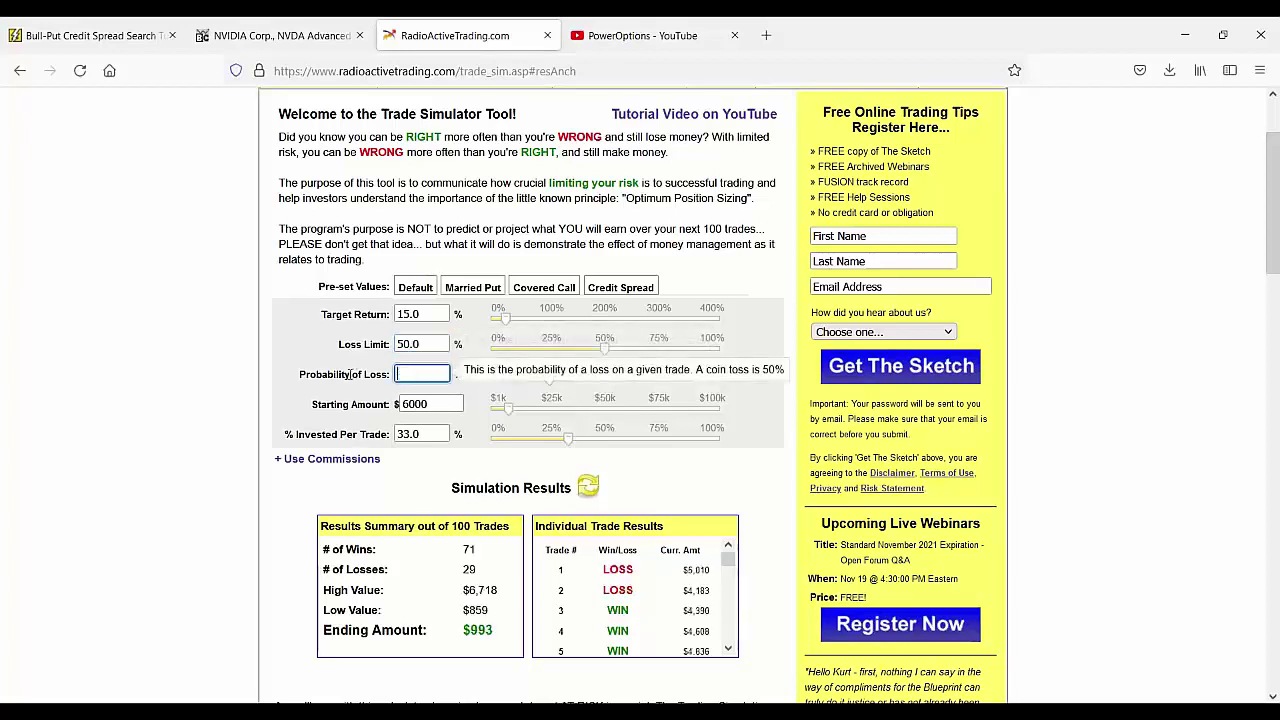
{"action": "type", "text": "15"}
{"action": "left_click", "coordinate": [592, 490]}
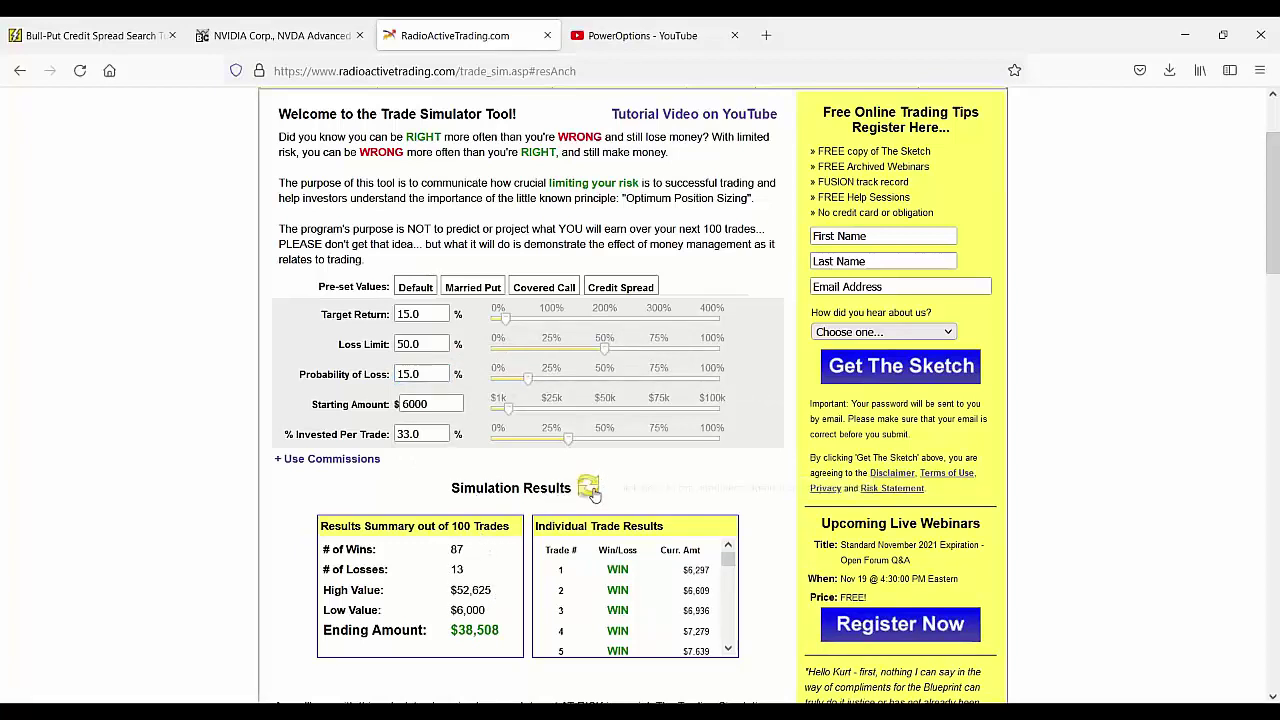
Step: Rerun the simulation repeatedly, noting $24,376, then 83 wins and $15,430 ending amounts
{"action": "left_click", "coordinate": [588, 488]}
{"action": "left_click", "coordinate": [592, 490]}
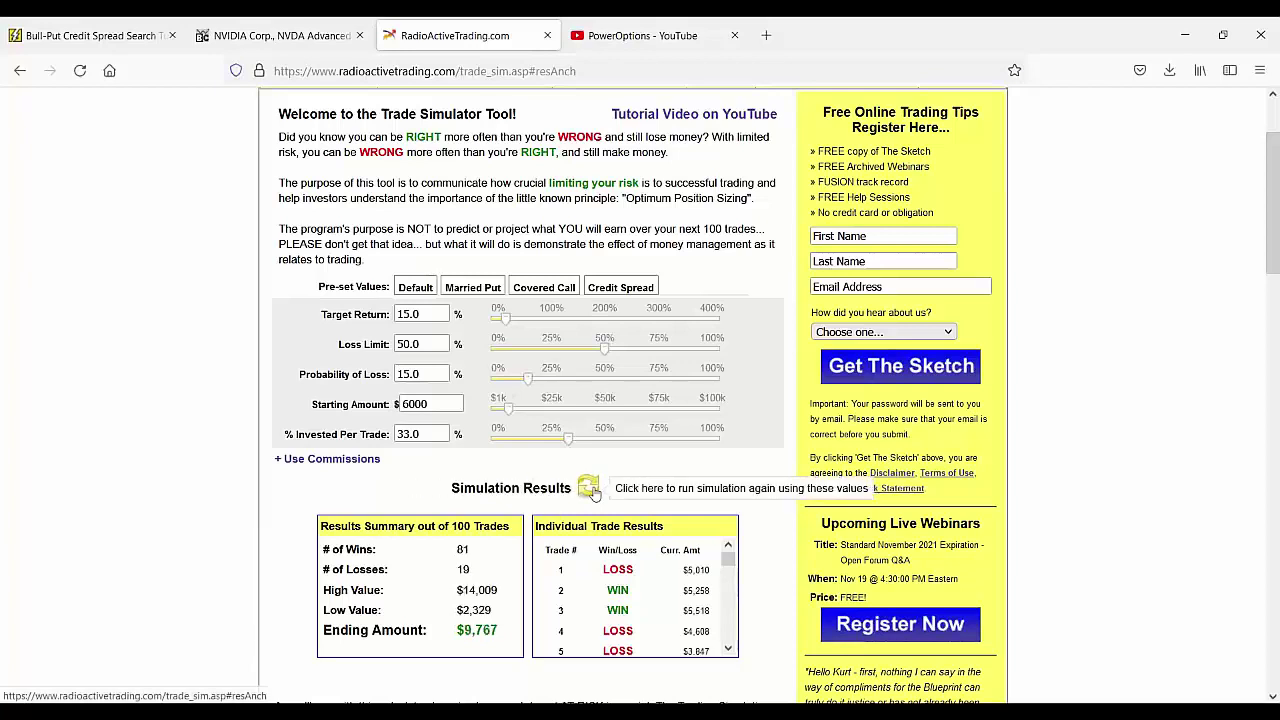
{"action": "left_click", "coordinate": [592, 490]}
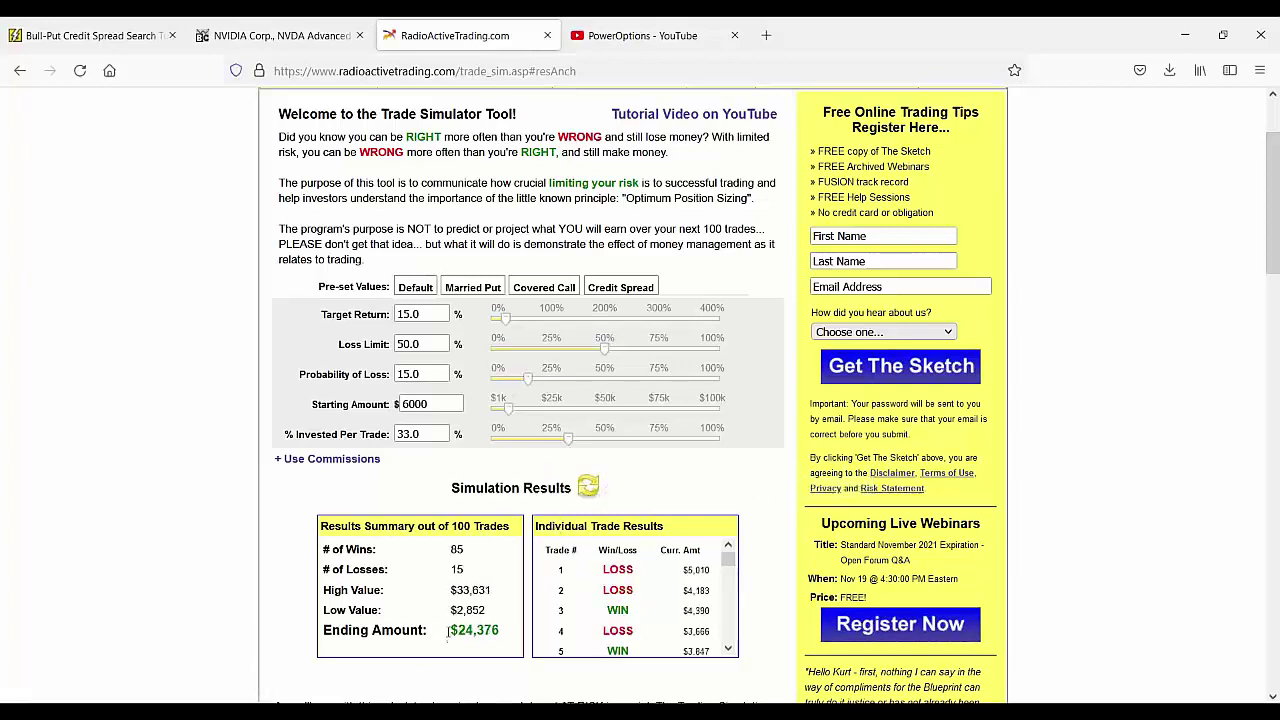
{"action": "mouse_move", "coordinate": [448, 632]}
{"action": "left_mouse_down"}
{"action": "mouse_move", "coordinate": [509, 634]}
{"action": "mouse_move", "coordinate": [495, 612]}
{"action": "left_mouse_up"}
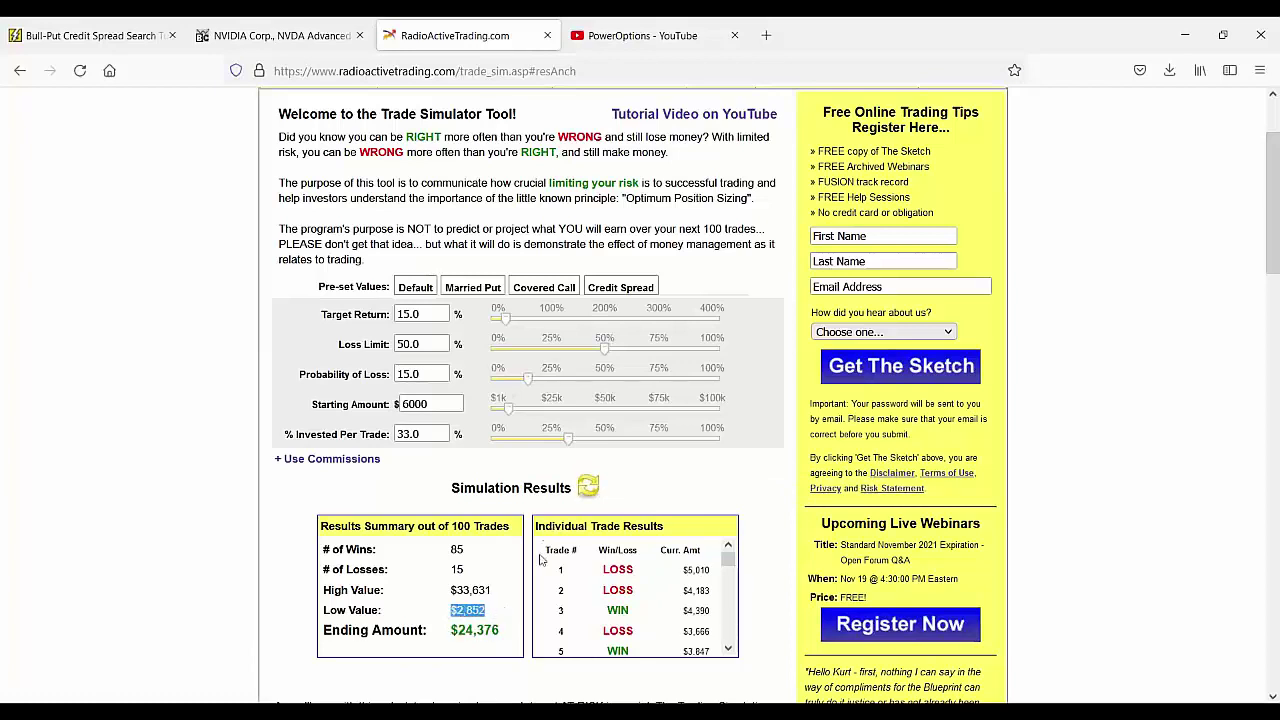
{"action": "left_click", "coordinate": [595, 497]}
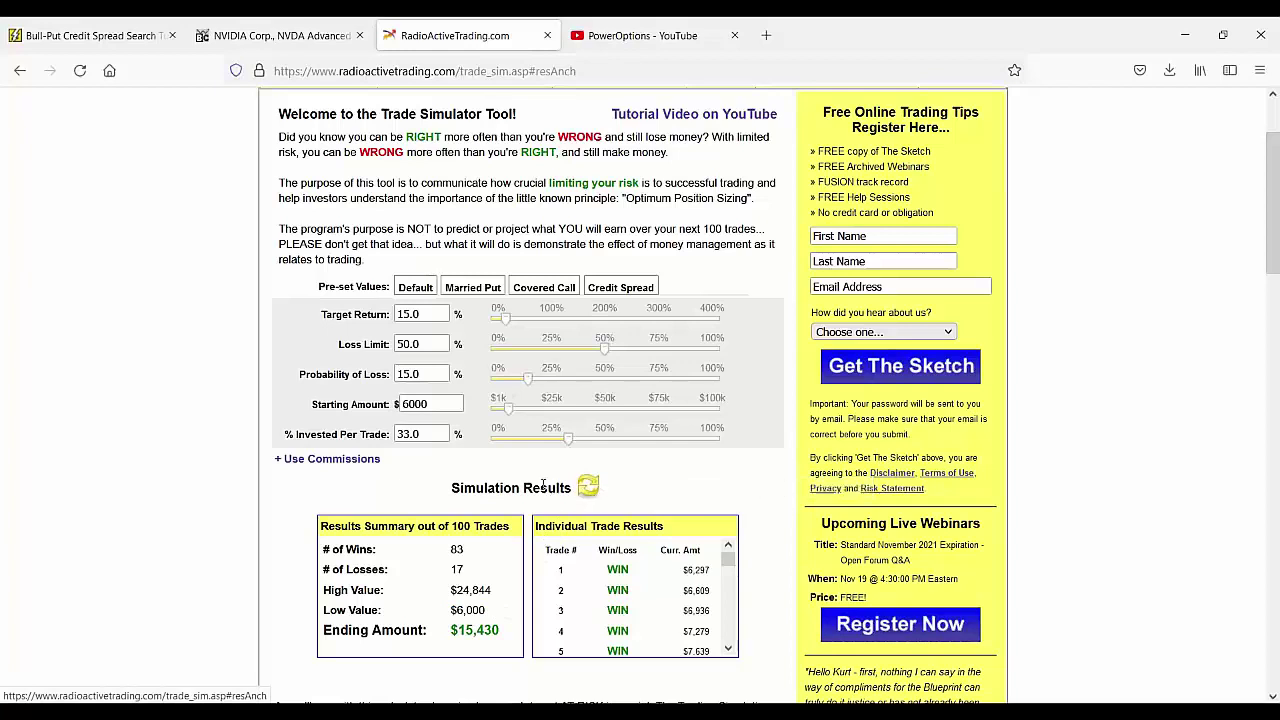
{"action": "double_click", "coordinate": [456, 549]}
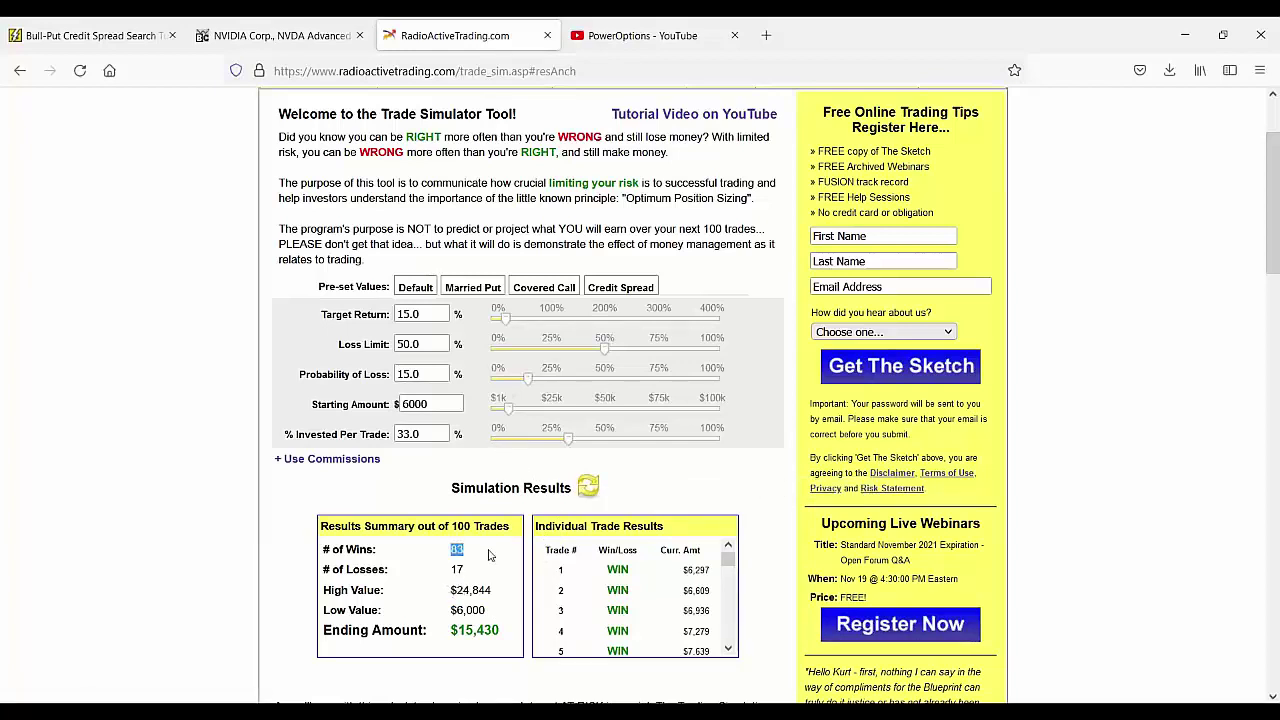
{"action": "double_click", "coordinate": [455, 632]}
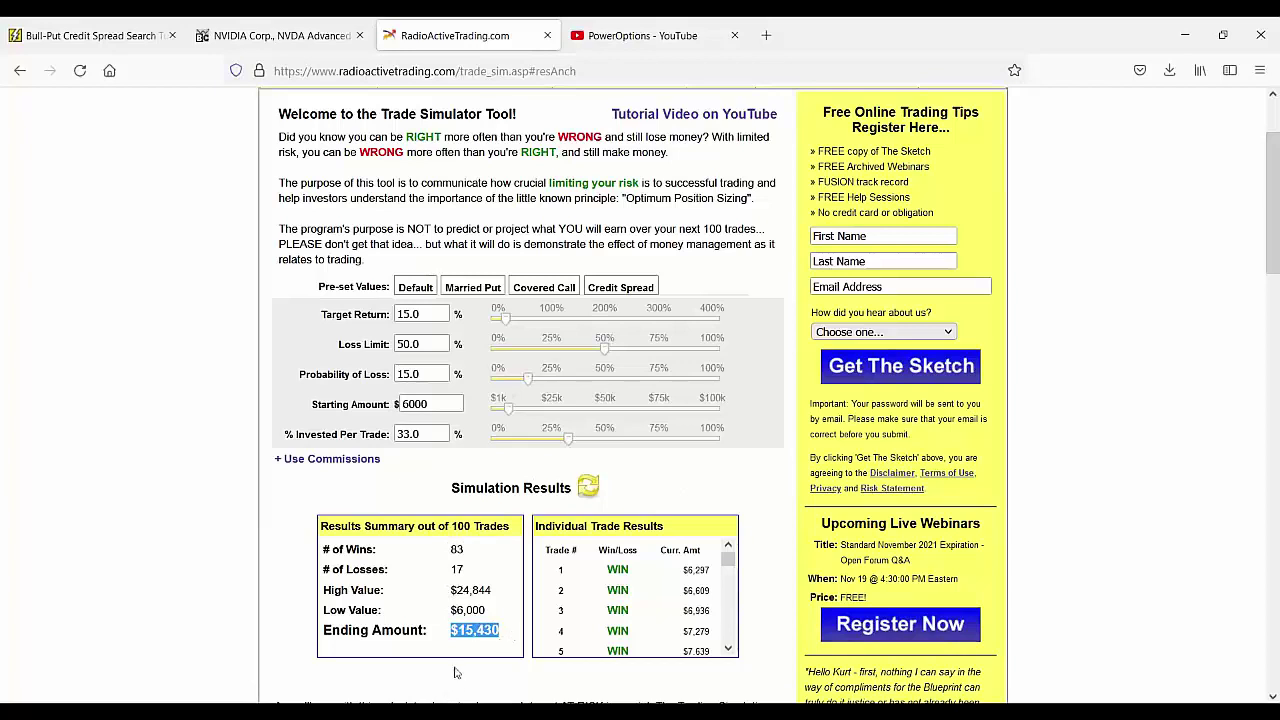
{"action": "left_click", "coordinate": [588, 489]}
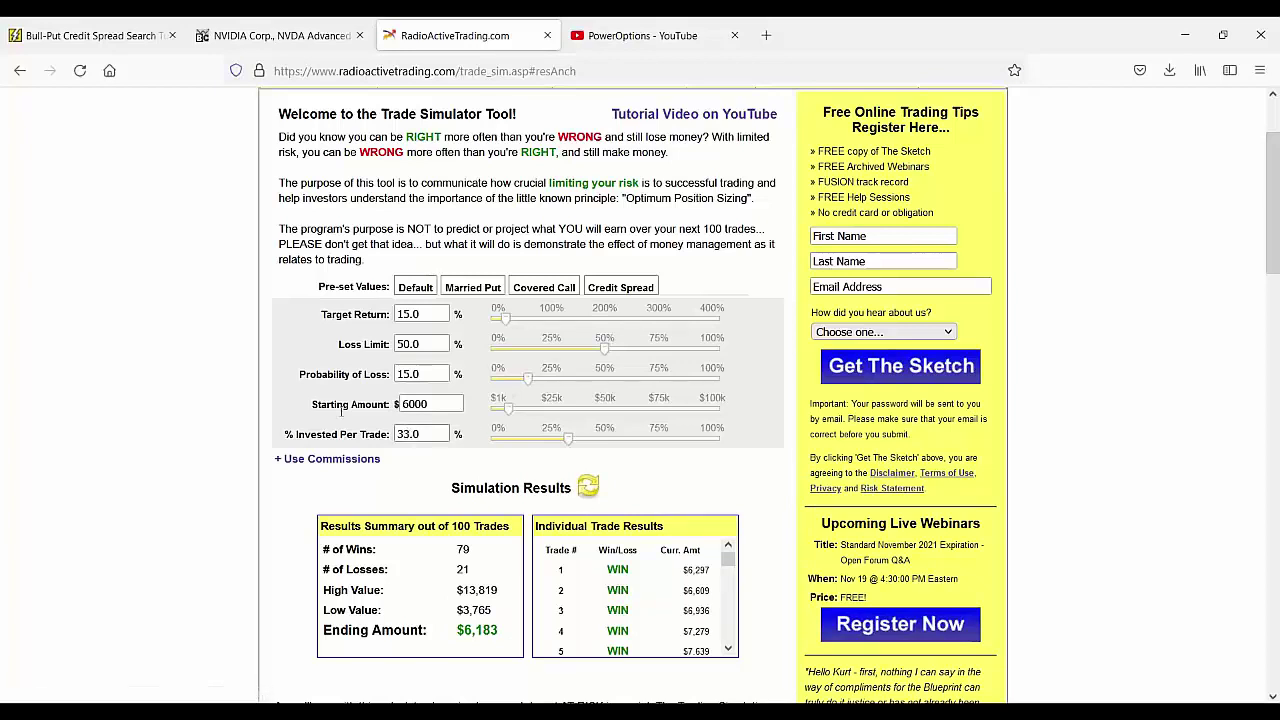
Step: Load the Covered Call preset and set Target Return to 1%
{"action": "left_click", "coordinate": [543, 288]}
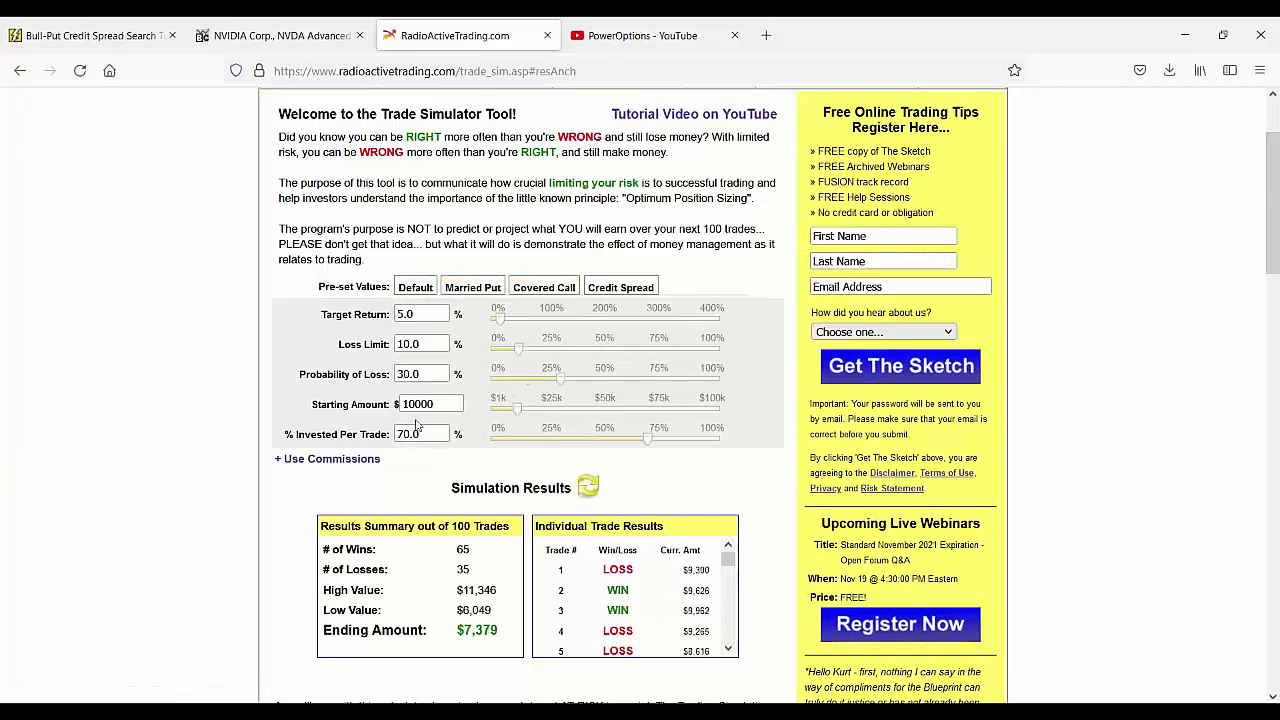
{"action": "left_click", "coordinate": [435, 338]}
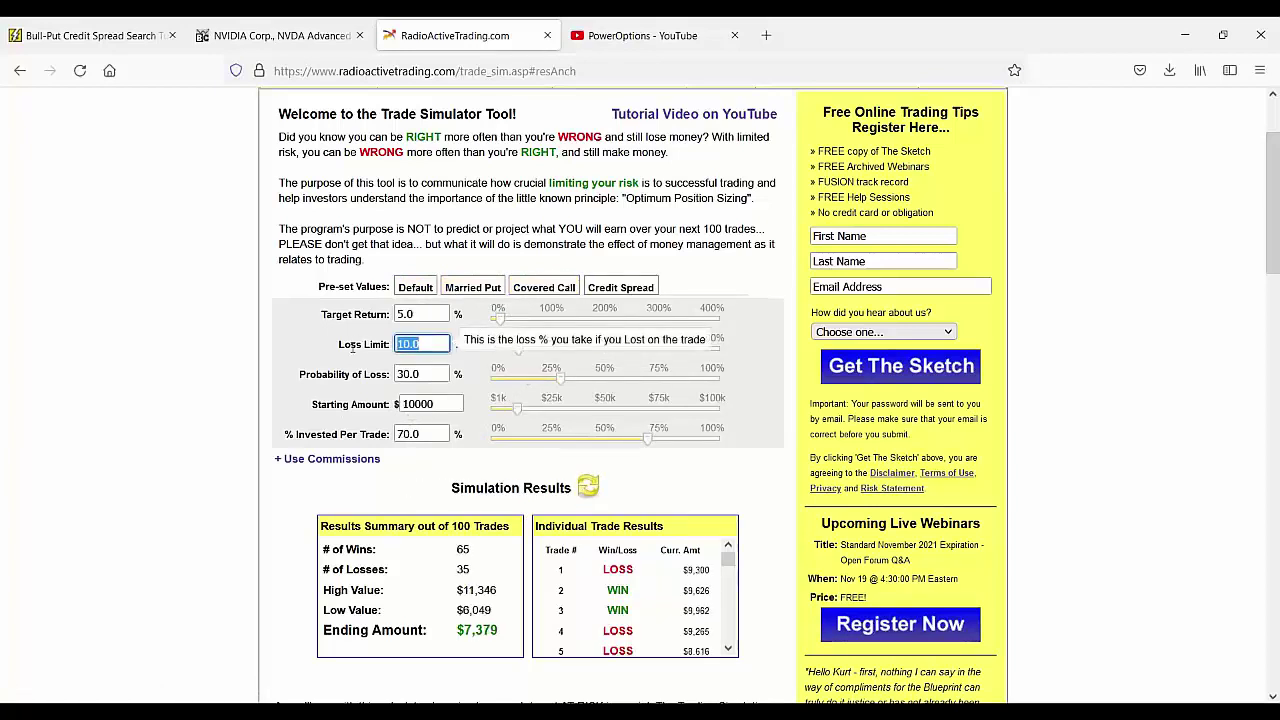
{"action": "left_click", "coordinate": [431, 336]}
{"action": "left_click", "coordinate": [427, 314]}
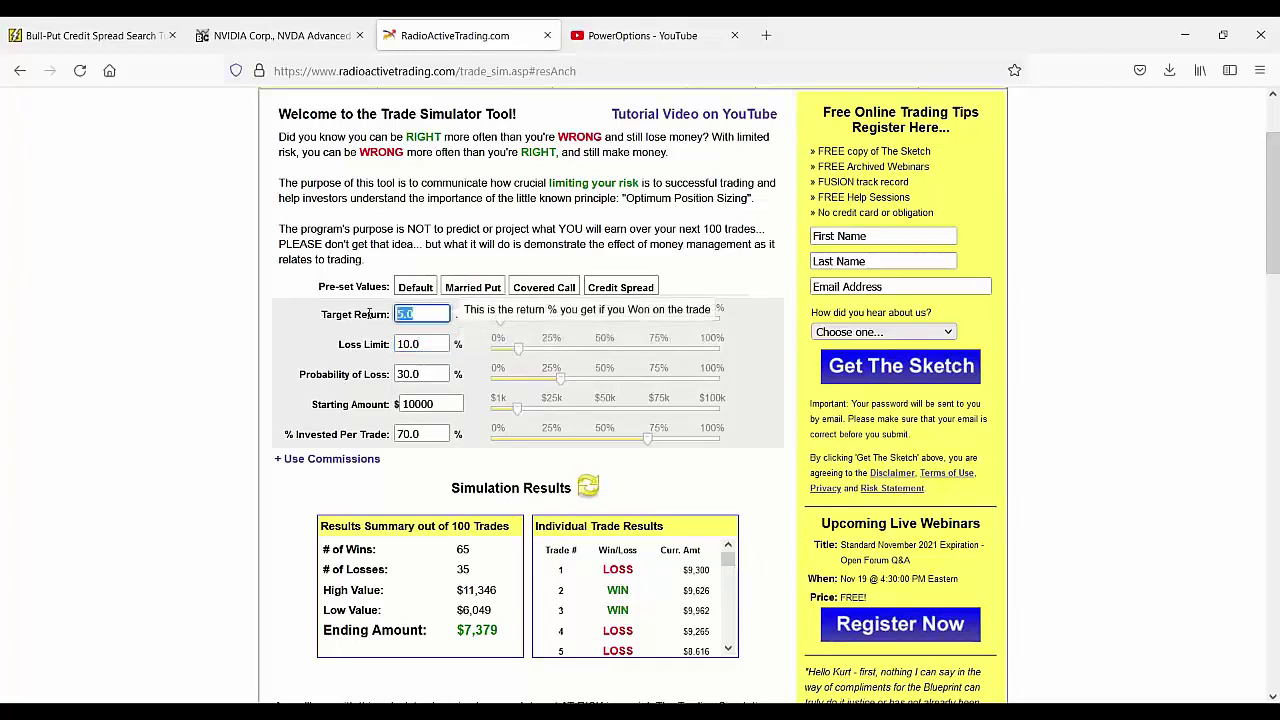
{"action": "key", "text": "BackSpace"}
{"action": "type", "text": "1."}
{"action": "left_click", "coordinate": [430, 343]}
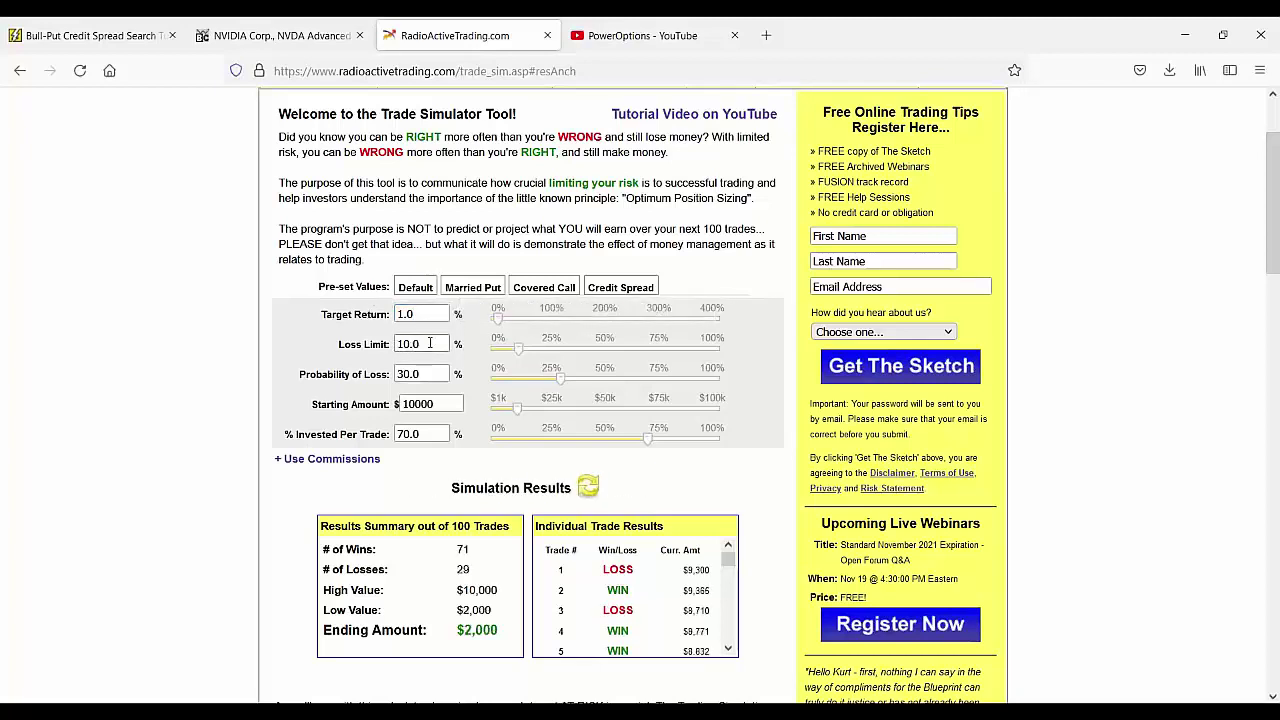
Step: Set Loss Limit to 7% and % Invested Per Trade to 50%, then rerun
{"action": "left_click_drag", "start_coordinate": [430, 343], "coordinate": [380, 344]}
{"action": "key", "text": "BackSpace"}
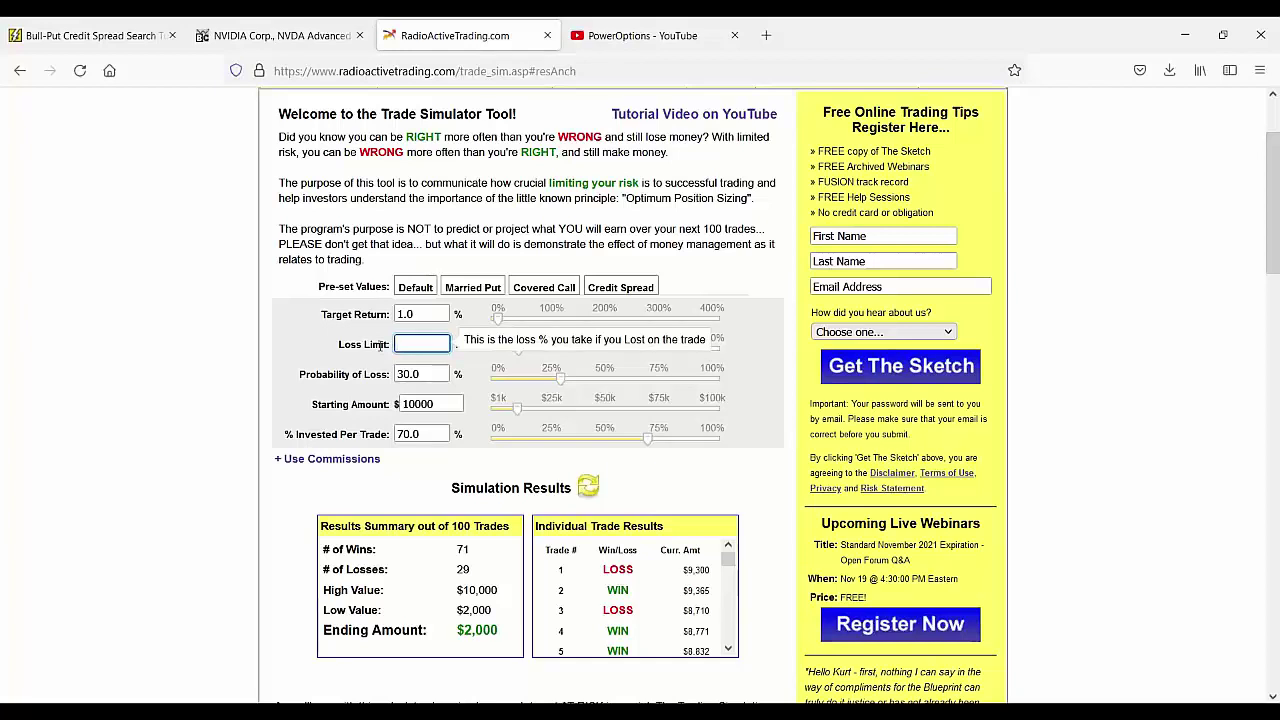
{"action": "type", "text": "7"}
{"action": "key", "text": "Tab"}
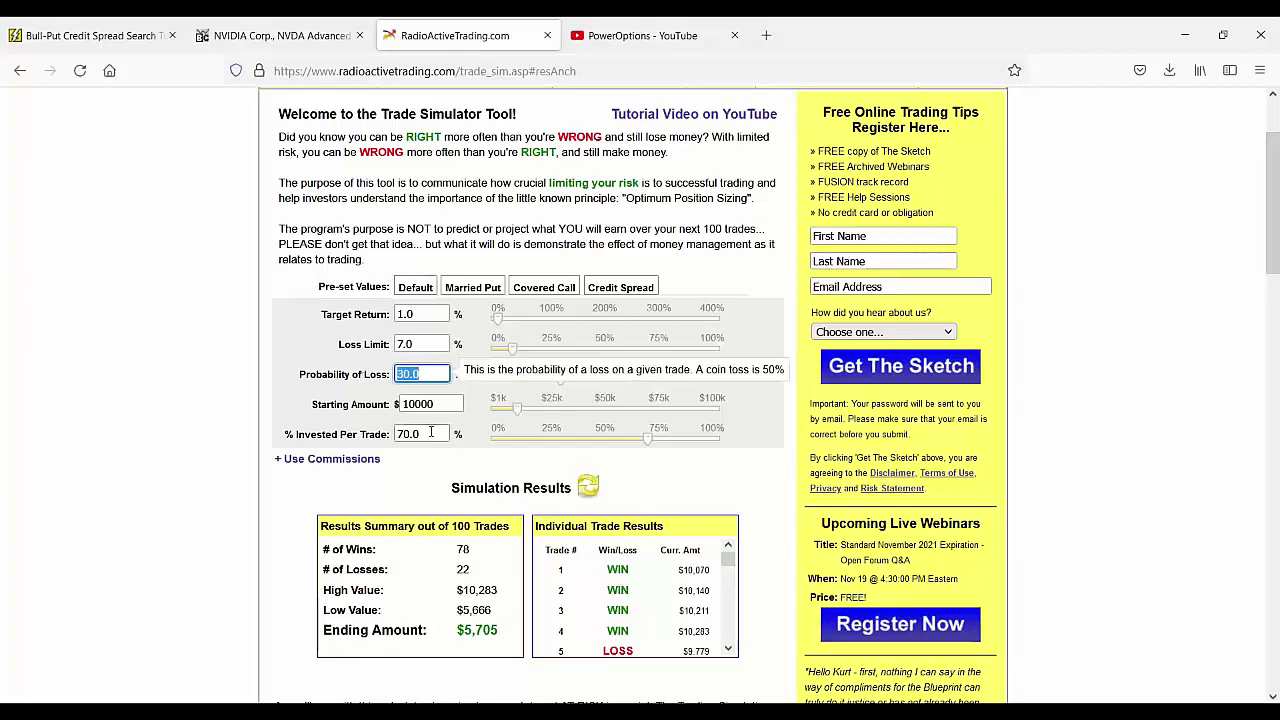
{"action": "left_click_drag", "start_coordinate": [448, 434], "coordinate": [341, 434]}
{"action": "key", "text": "BackSpace"}
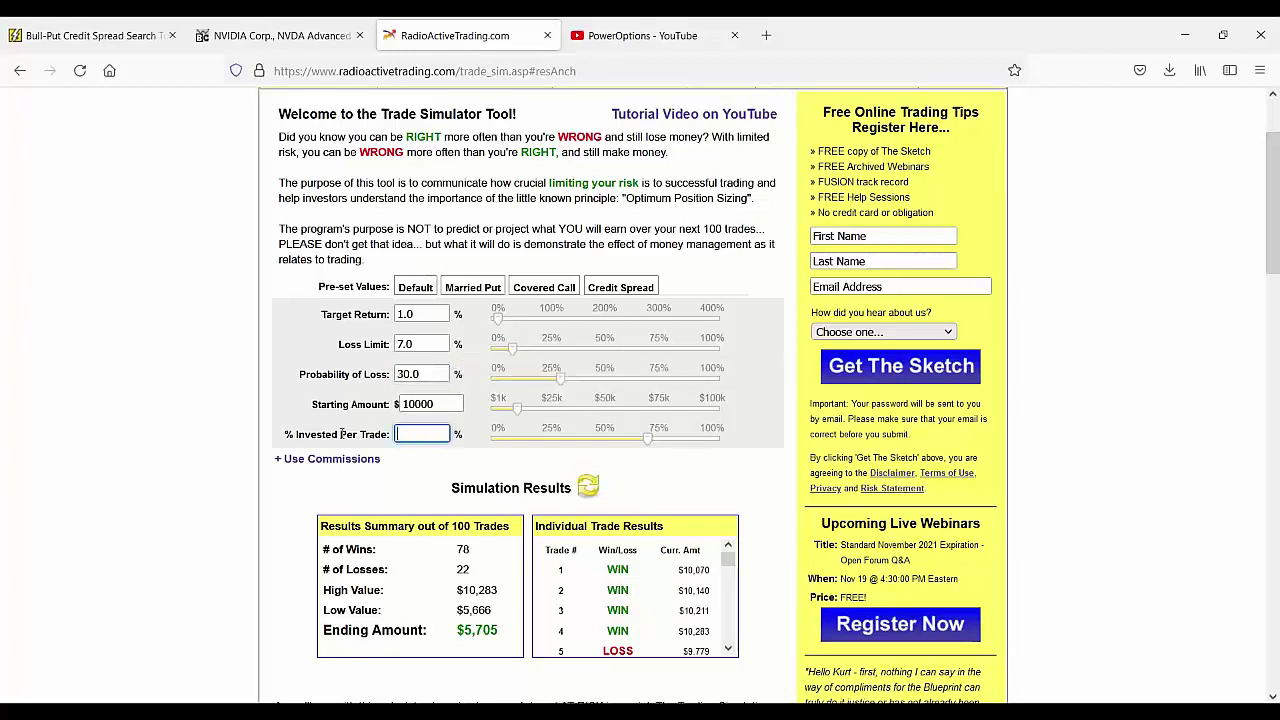
{"action": "type", "text": "50"}
{"action": "left_click", "coordinate": [590, 487]}
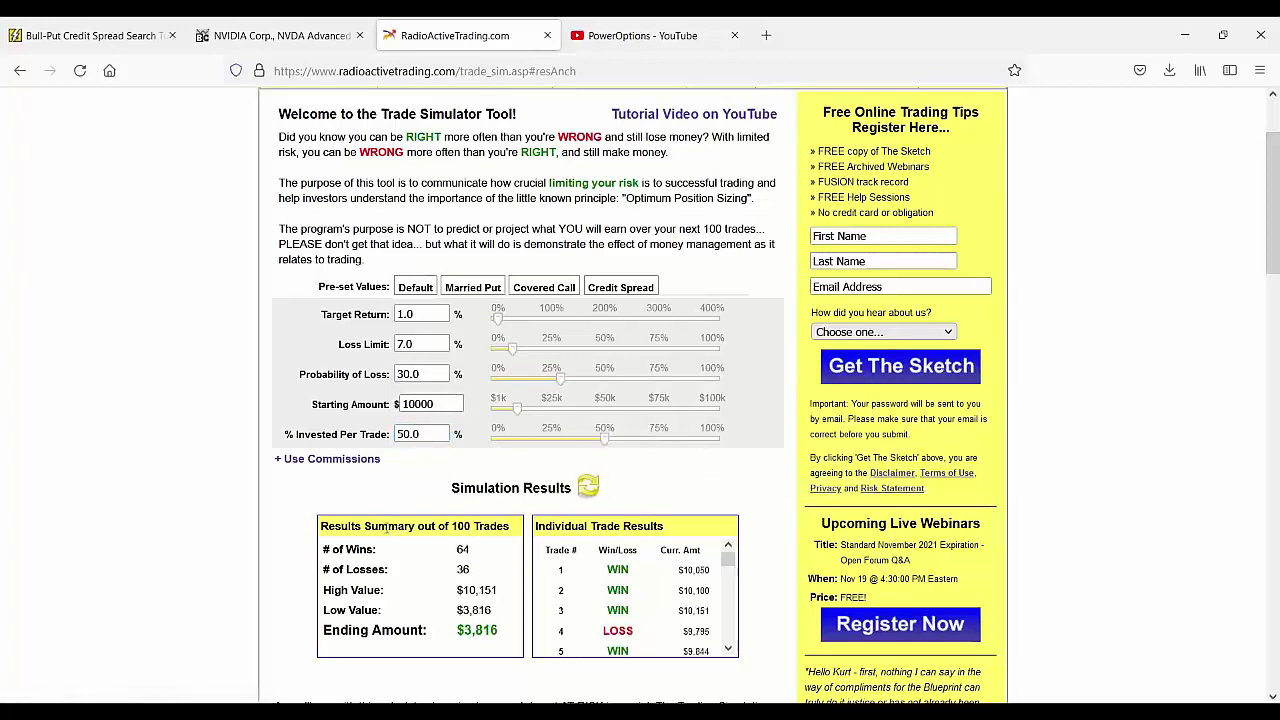
Step: Rerun the simulation, noting 64 wins/$3,816, $3,974, then 75 wins
{"action": "double_click", "coordinate": [462, 551]}
{"action": "left_click_drag", "start_coordinate": [453, 634], "coordinate": [489, 640]}
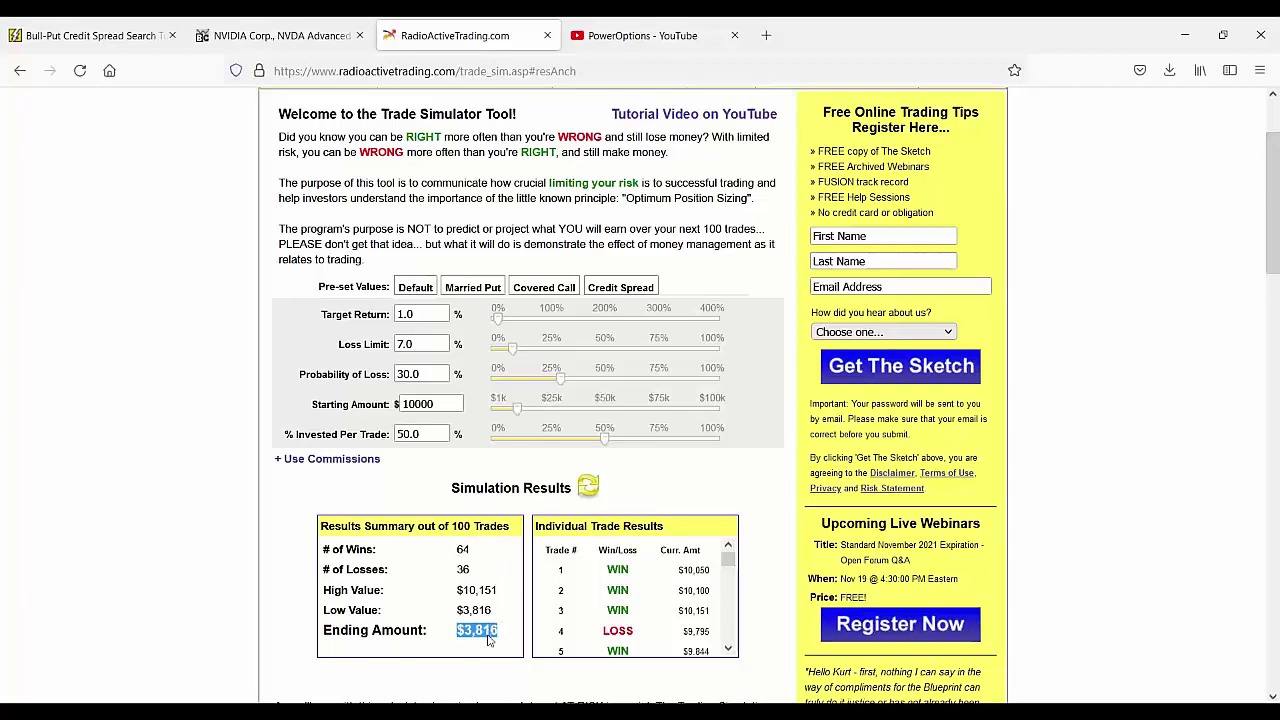
{"action": "left_click", "coordinate": [595, 497]}
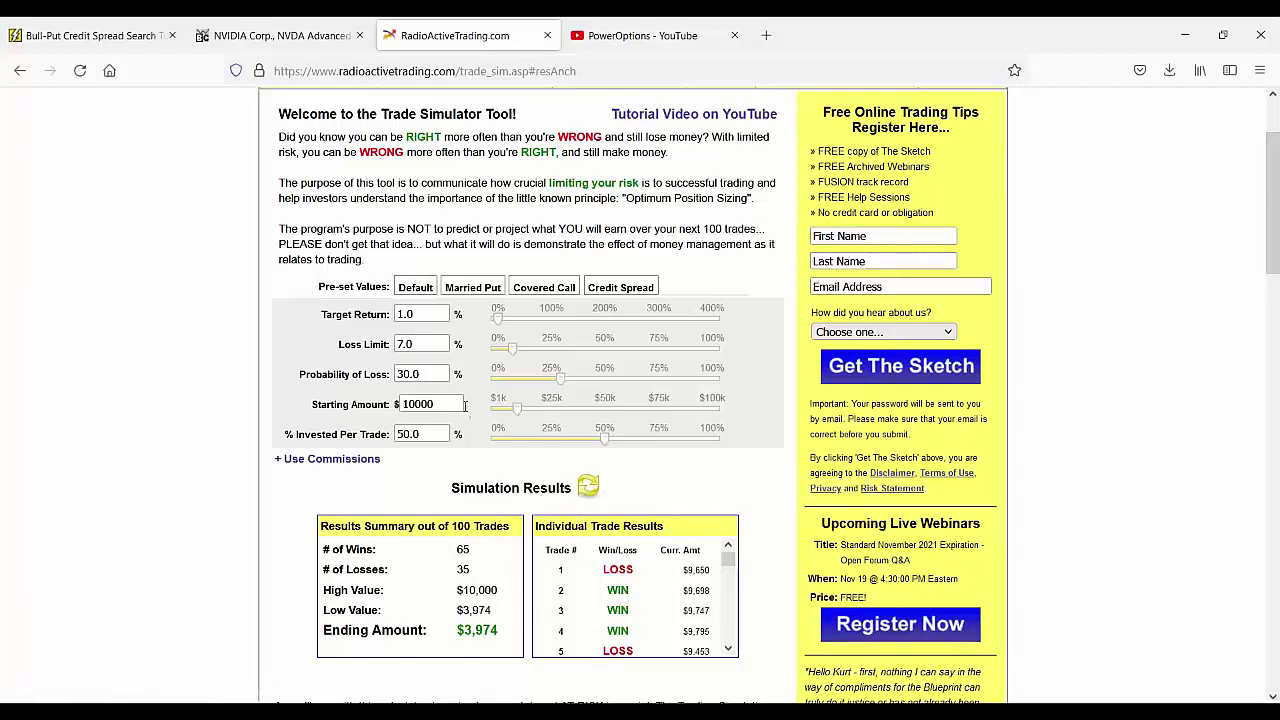
{"action": "left_click_drag", "start_coordinate": [459, 630], "coordinate": [524, 638]}
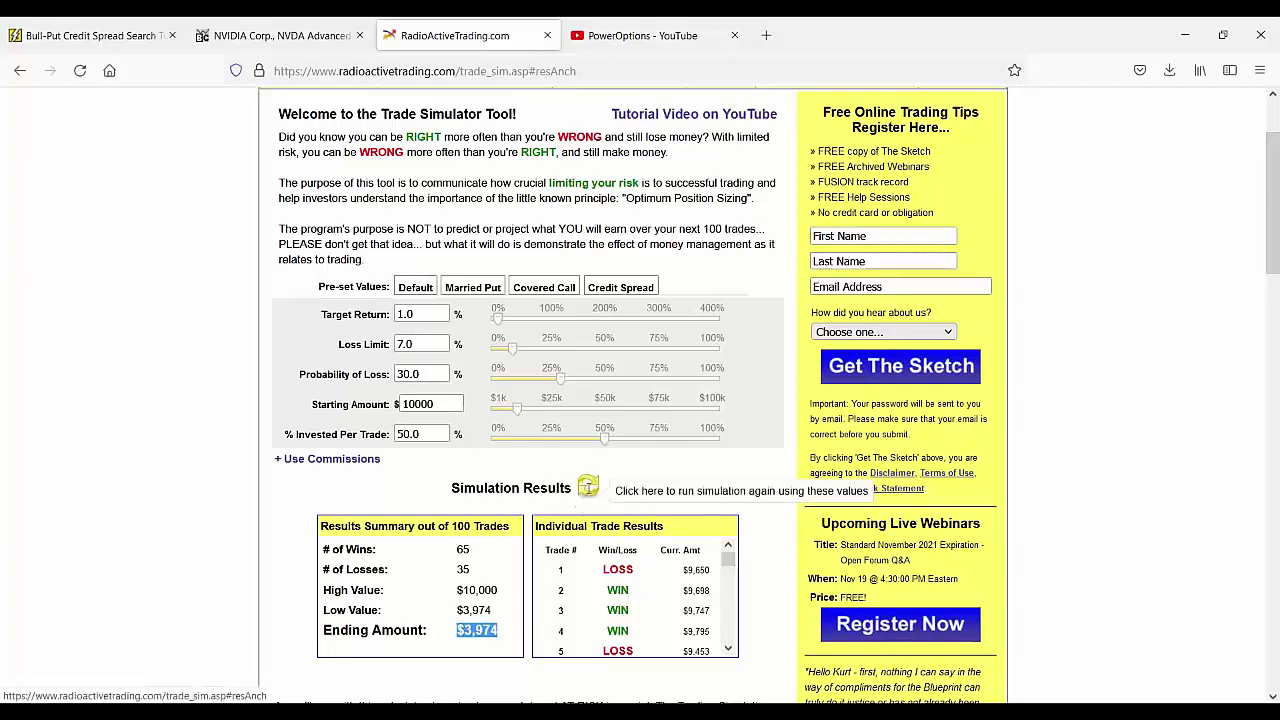
{"action": "left_click", "coordinate": [588, 487]}
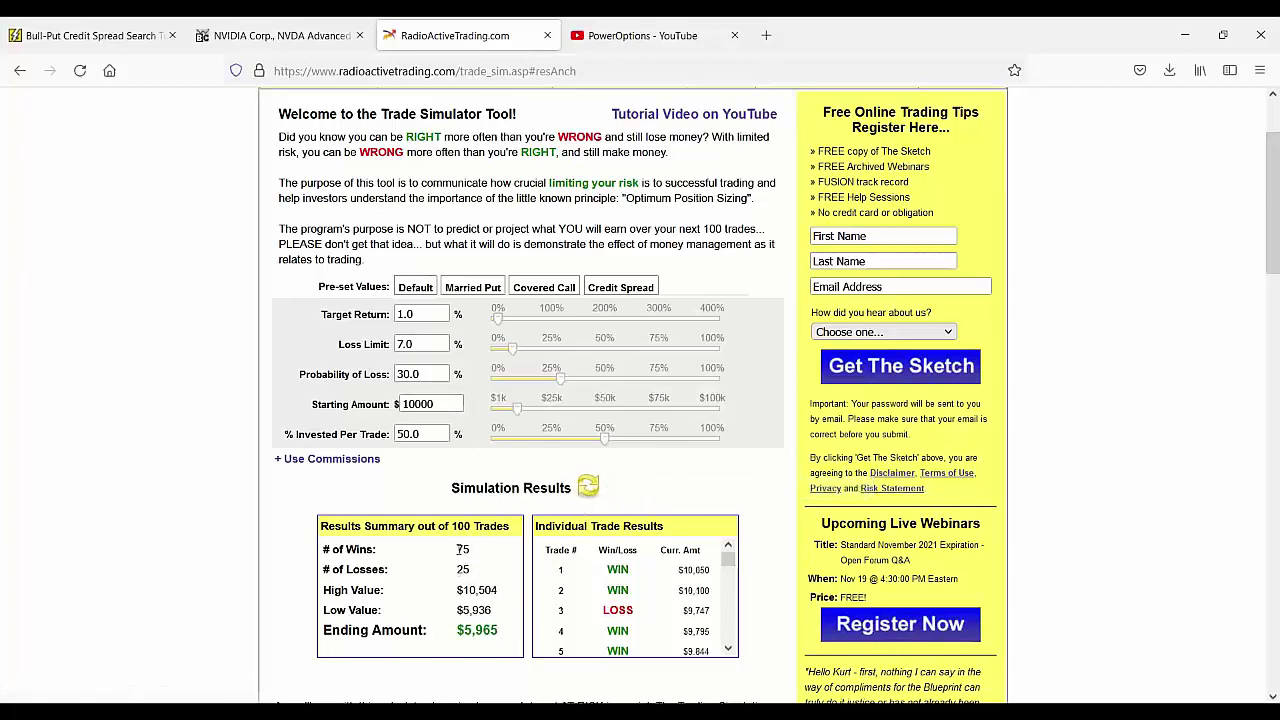
{"action": "left_click_drag", "start_coordinate": [459, 549], "coordinate": [500, 553]}
Step: Set Loss Limit to 5% and Probability of Loss to 20%
{"action": "left_click_drag", "start_coordinate": [446, 344], "coordinate": [393, 346]}
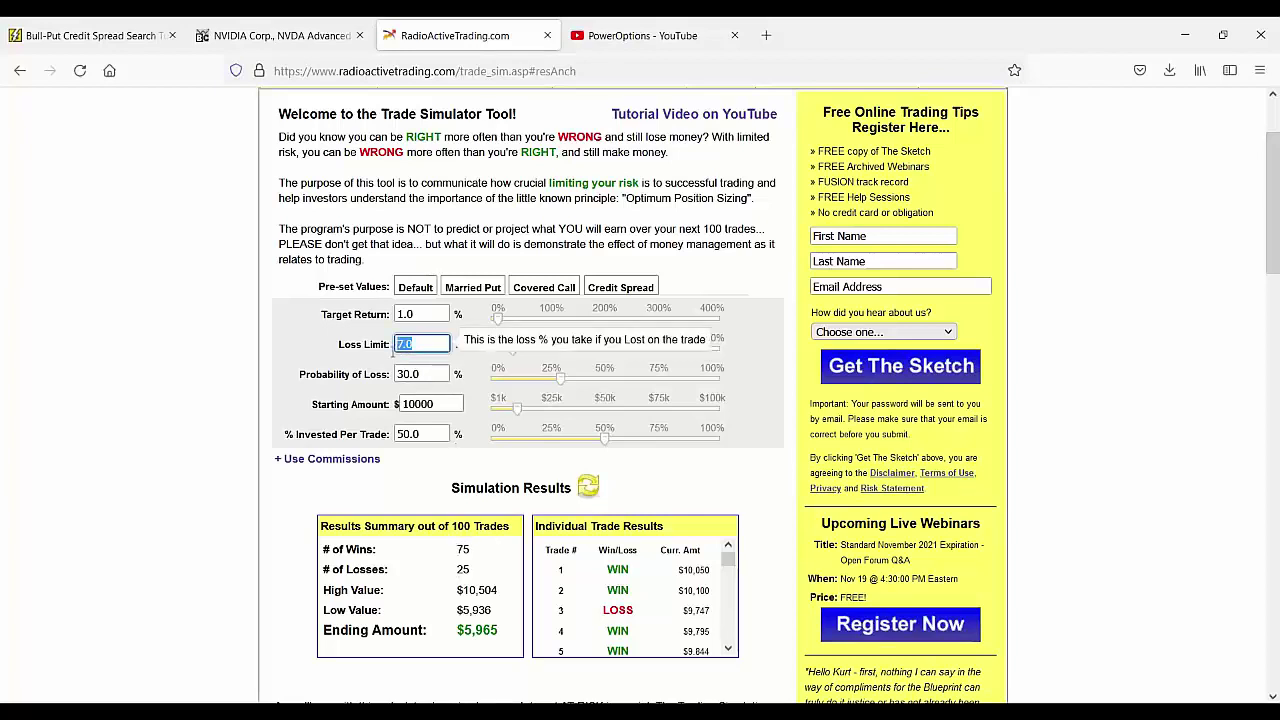
{"action": "key", "text": "BackSpace"}
{"action": "type", "text": "5"}
{"action": "key", "text": "shift+Tab"}
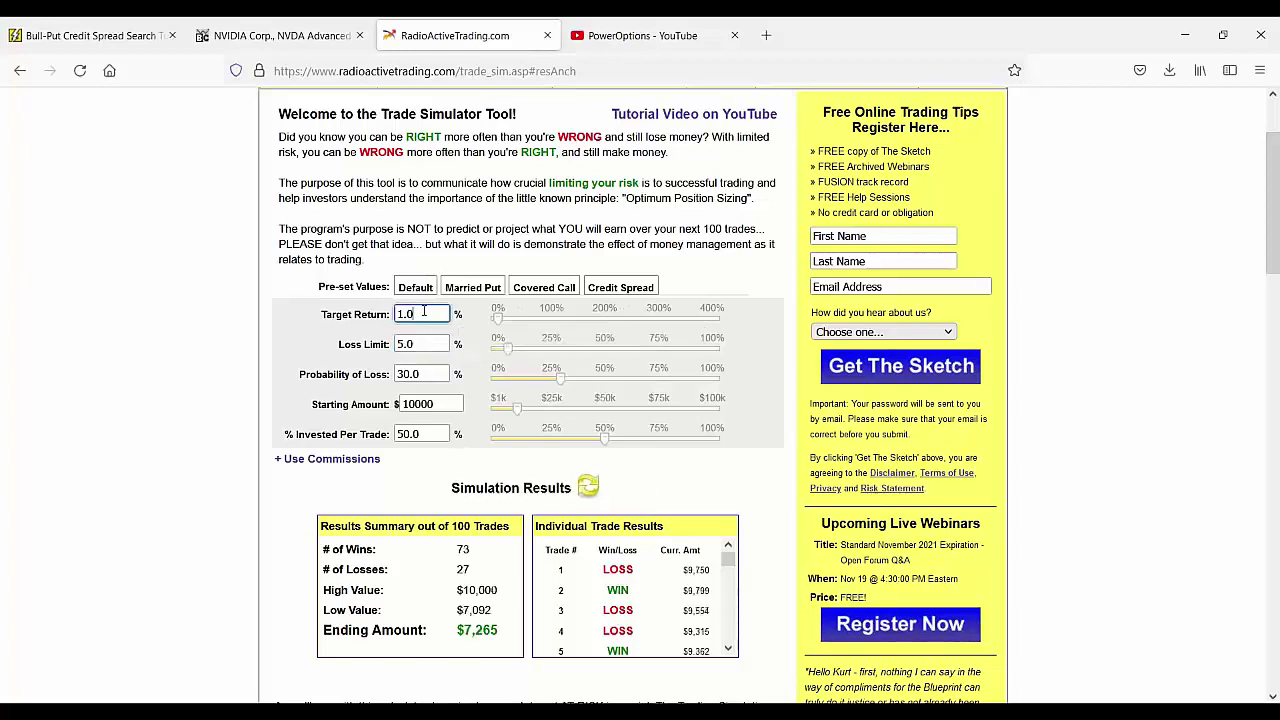
{"action": "left_click_drag", "start_coordinate": [424, 374], "coordinate": [374, 373]}
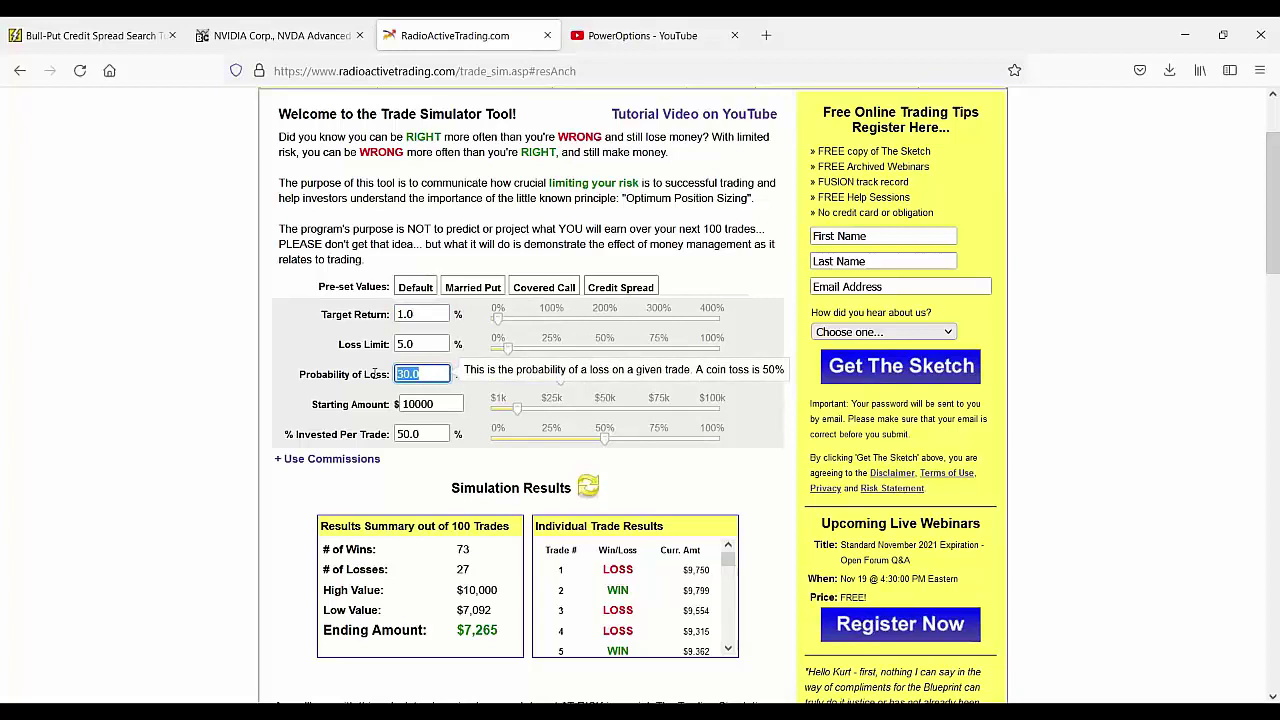
{"action": "key", "text": "BackSpace"}
{"action": "type", "text": "20"}
{"action": "left_click_drag", "start_coordinate": [420, 314], "coordinate": [385, 314]}
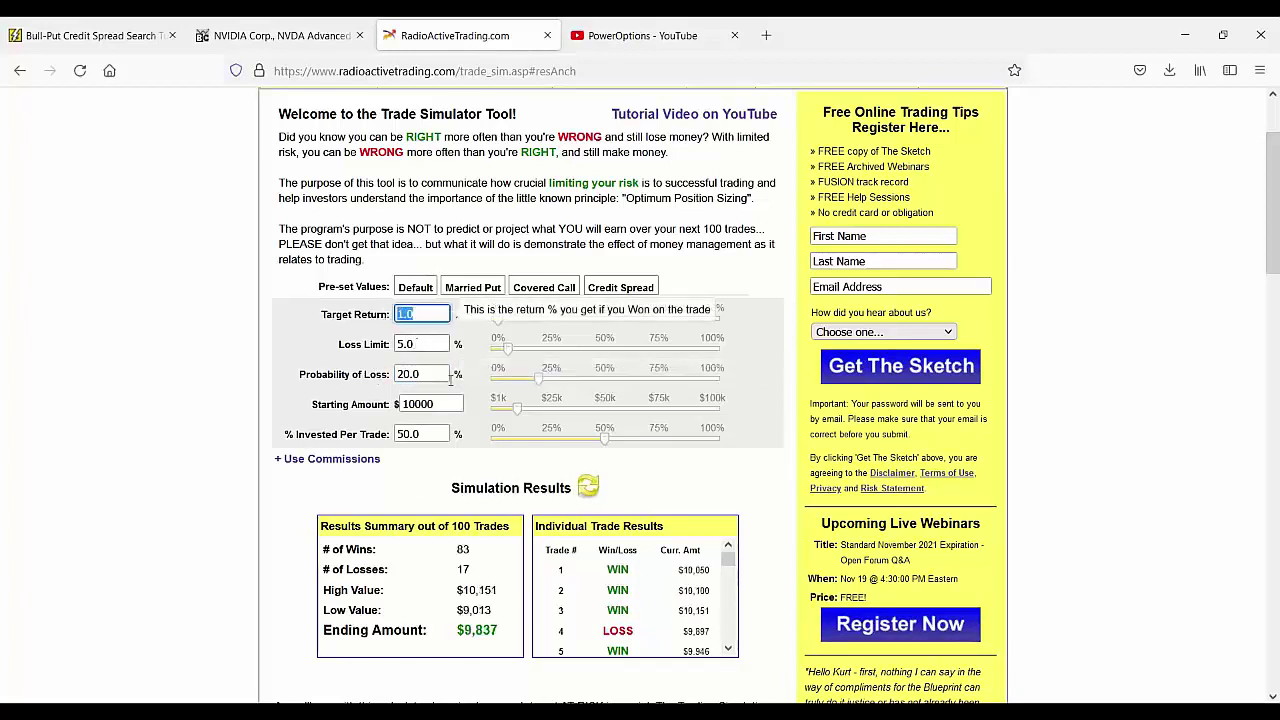
Step: Rerun the simulation twice, reaching 85 wins and a $10,452 ending amount
{"action": "left_click", "coordinate": [588, 498]}
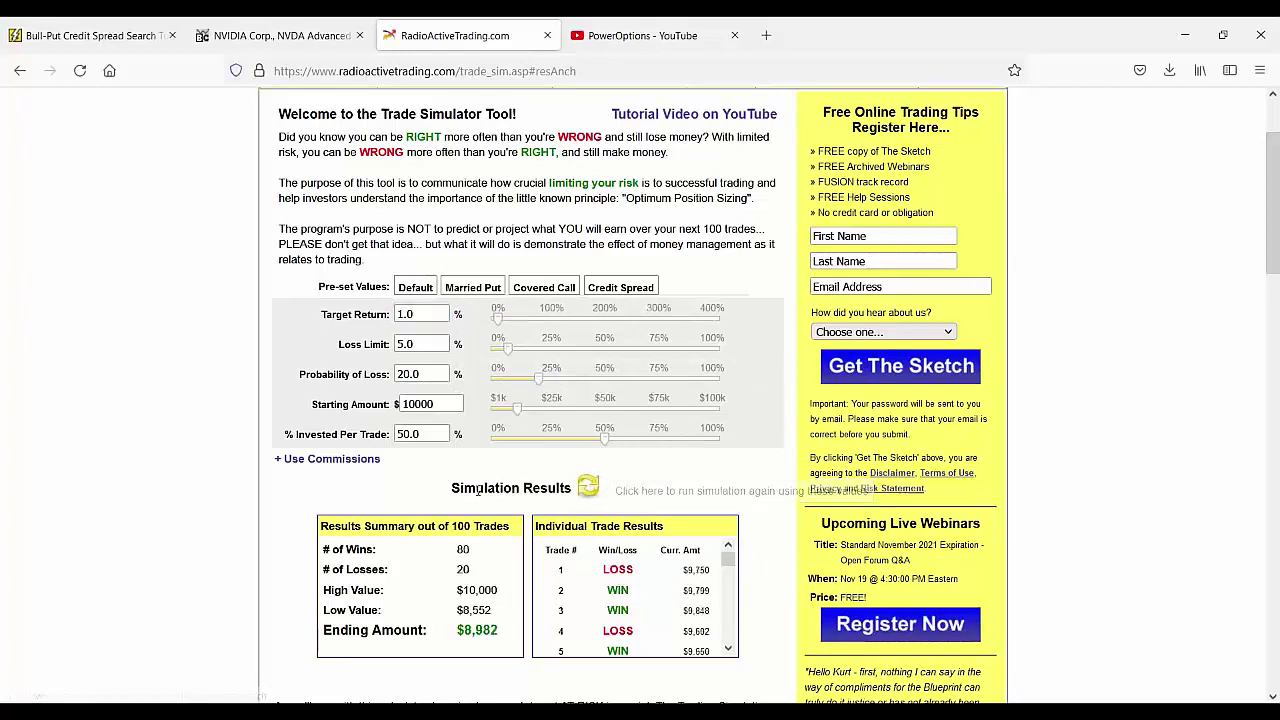
{"action": "left_click", "coordinate": [586, 490]}
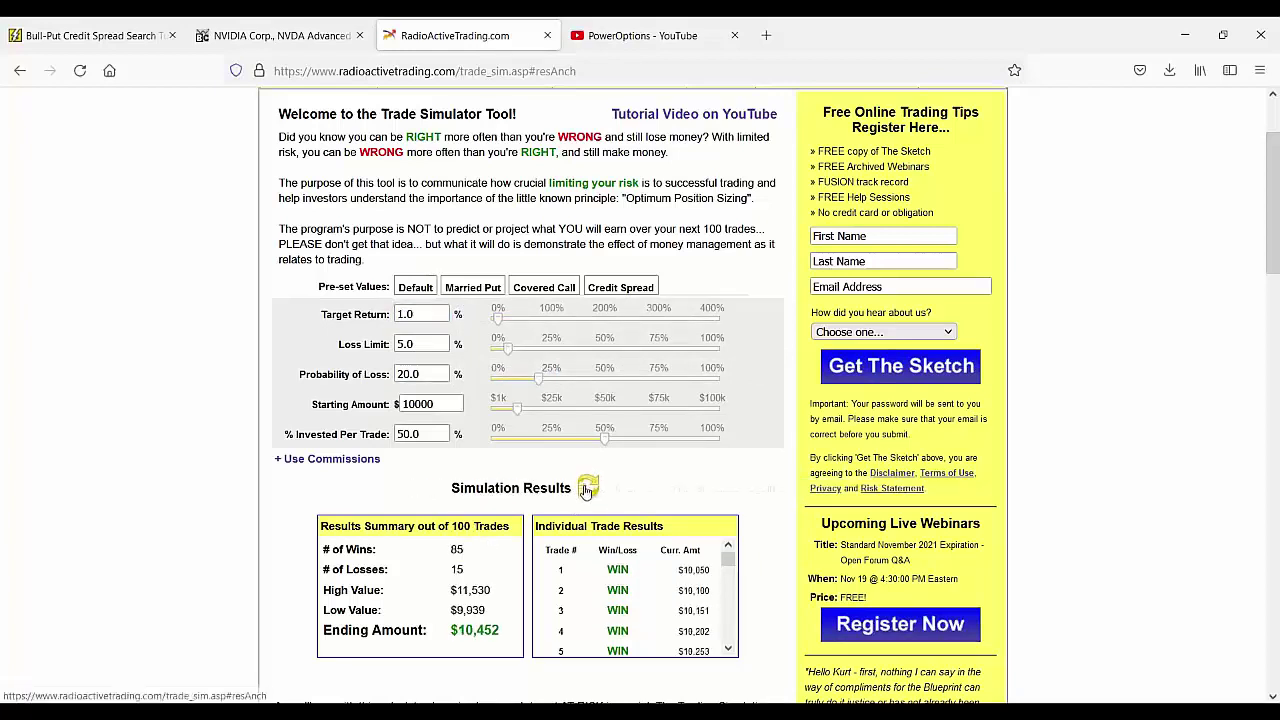
{"action": "left_click_drag", "start_coordinate": [441, 629], "coordinate": [498, 638]}
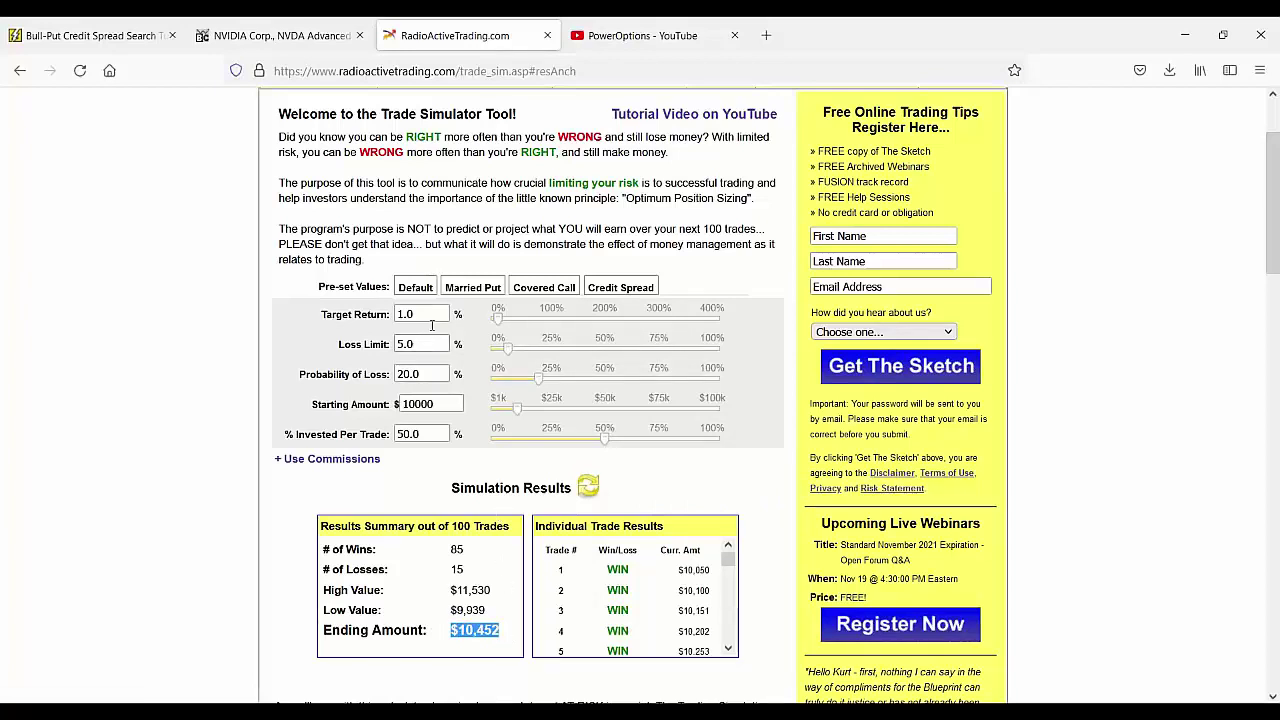
{"action": "left_click", "coordinate": [434, 316]}
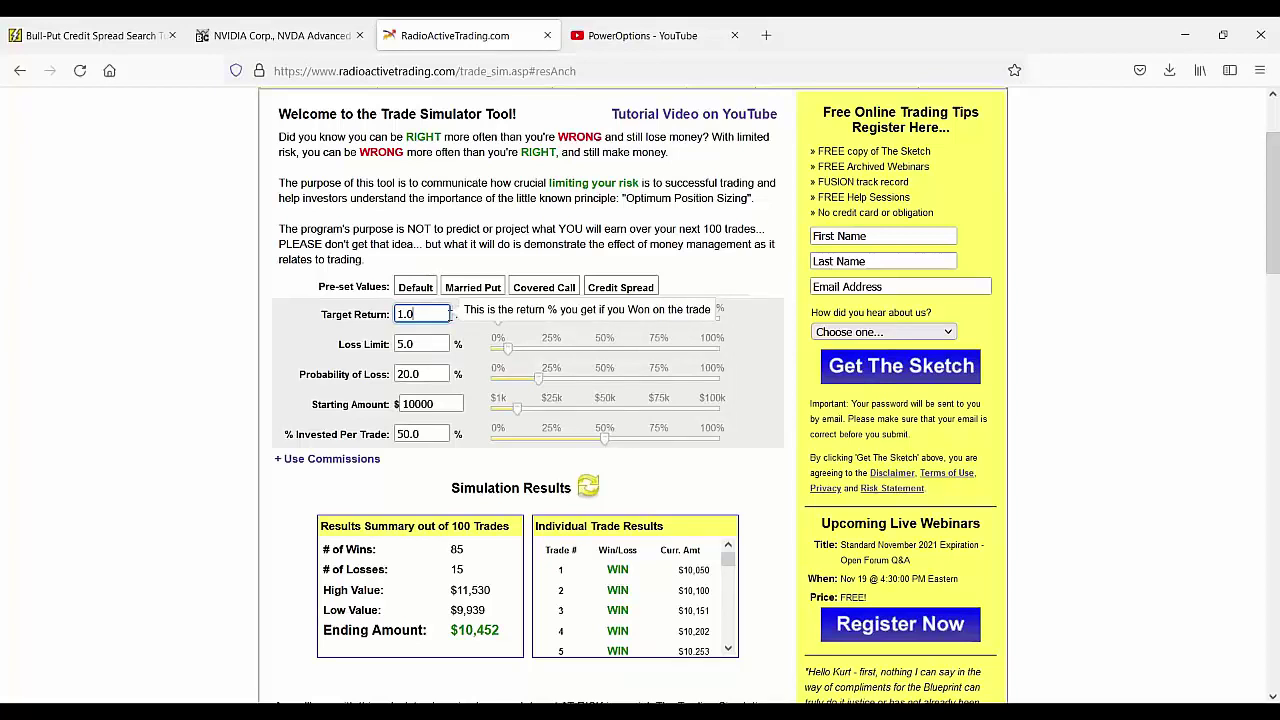
Step: Set 2.5% target return and 6.5% loss limit, rerunning to a $13,952 ending amount
{"action": "key", "text": "BackSpace"}
{"action": "key", "text": "BackSpace"}
{"action": "key", "text": "BackSpace"}
{"action": "type", "text": "2.5"}
{"action": "left_click", "coordinate": [417, 343]}
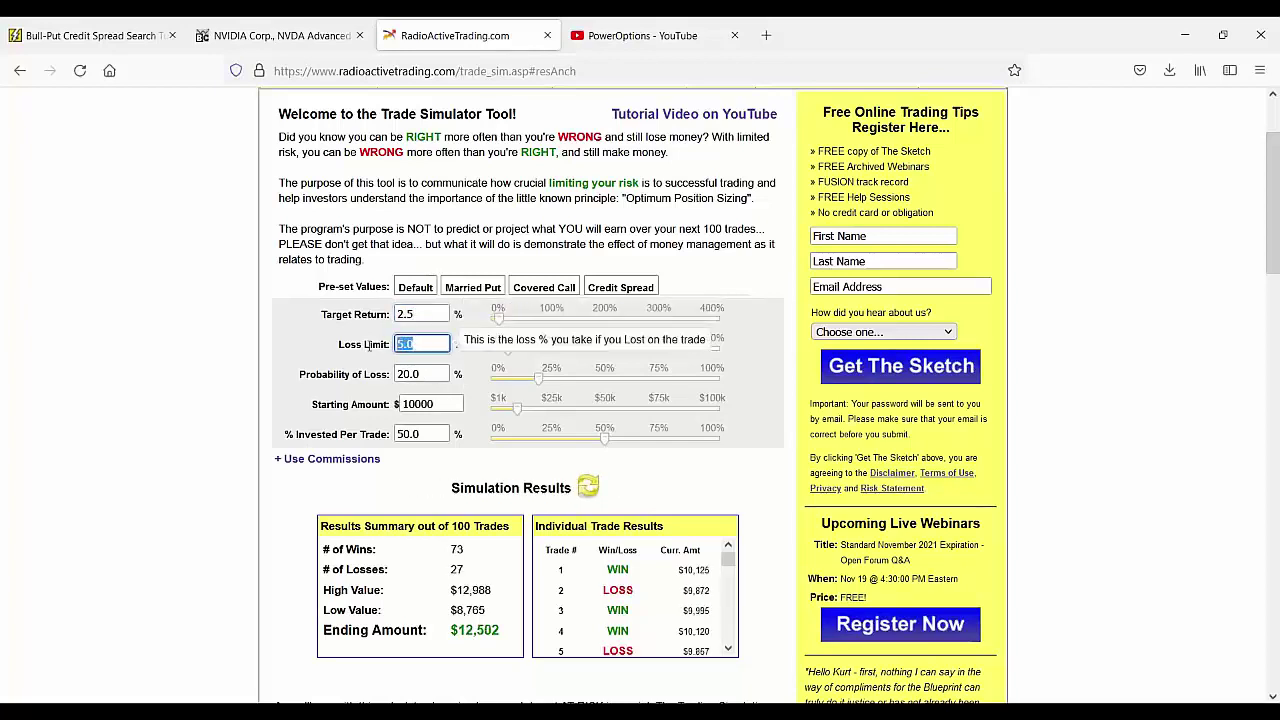
{"action": "key", "text": "BackSpace"}
{"action": "key", "text": "BackSpace"}
{"action": "key", "text": "BackSpace"}
{"action": "type", "text": "6.5"}
{"action": "left_click", "coordinate": [416, 373]}
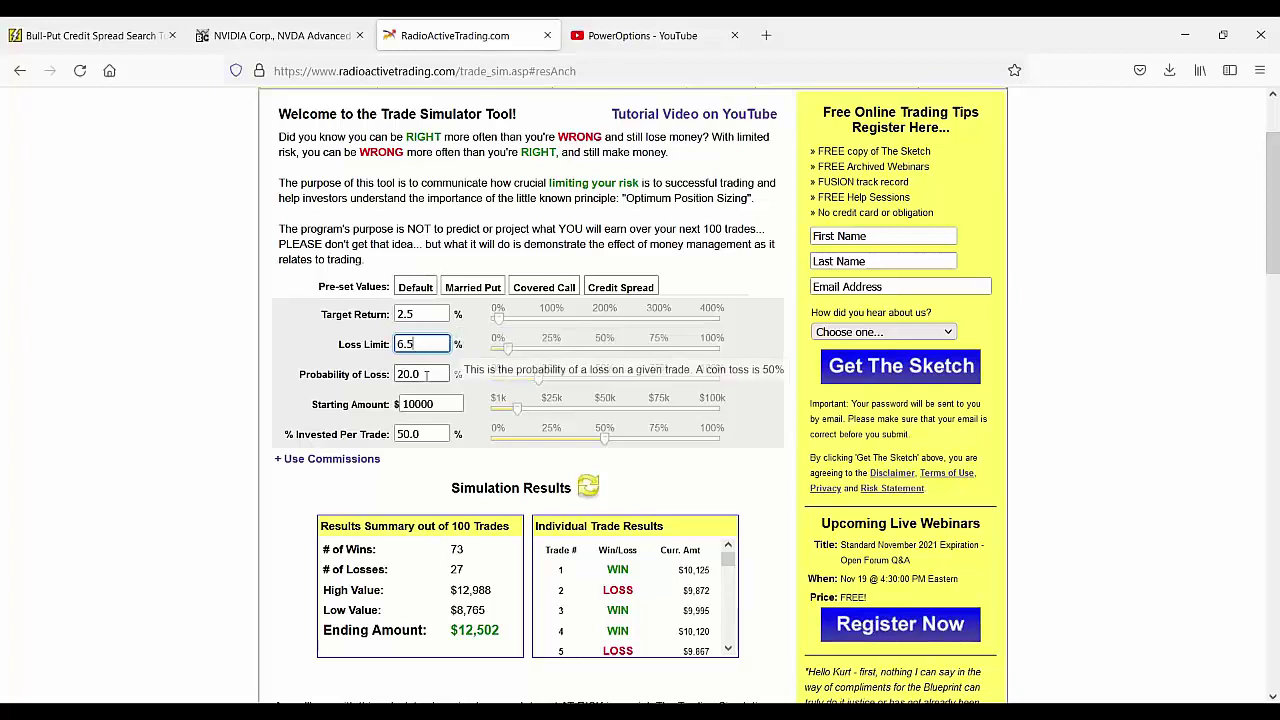
{"action": "left_click", "coordinate": [588, 488]}
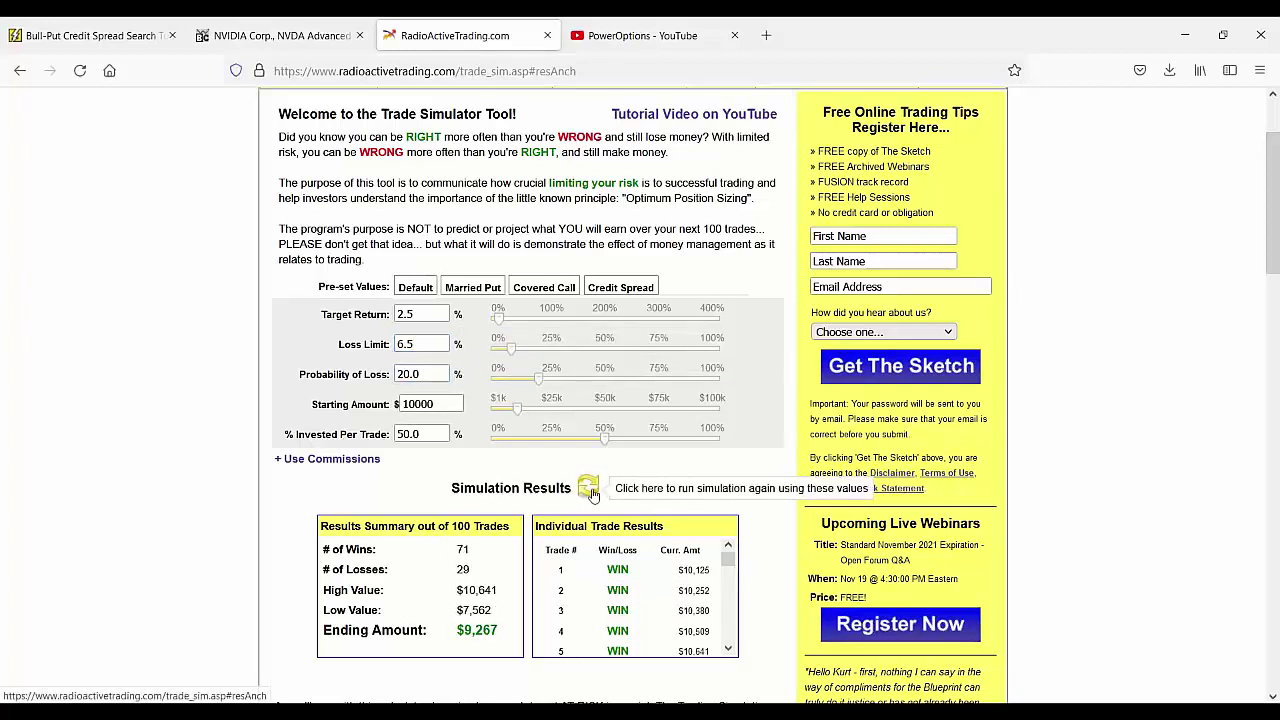
{"action": "left_click", "coordinate": [589, 490]}
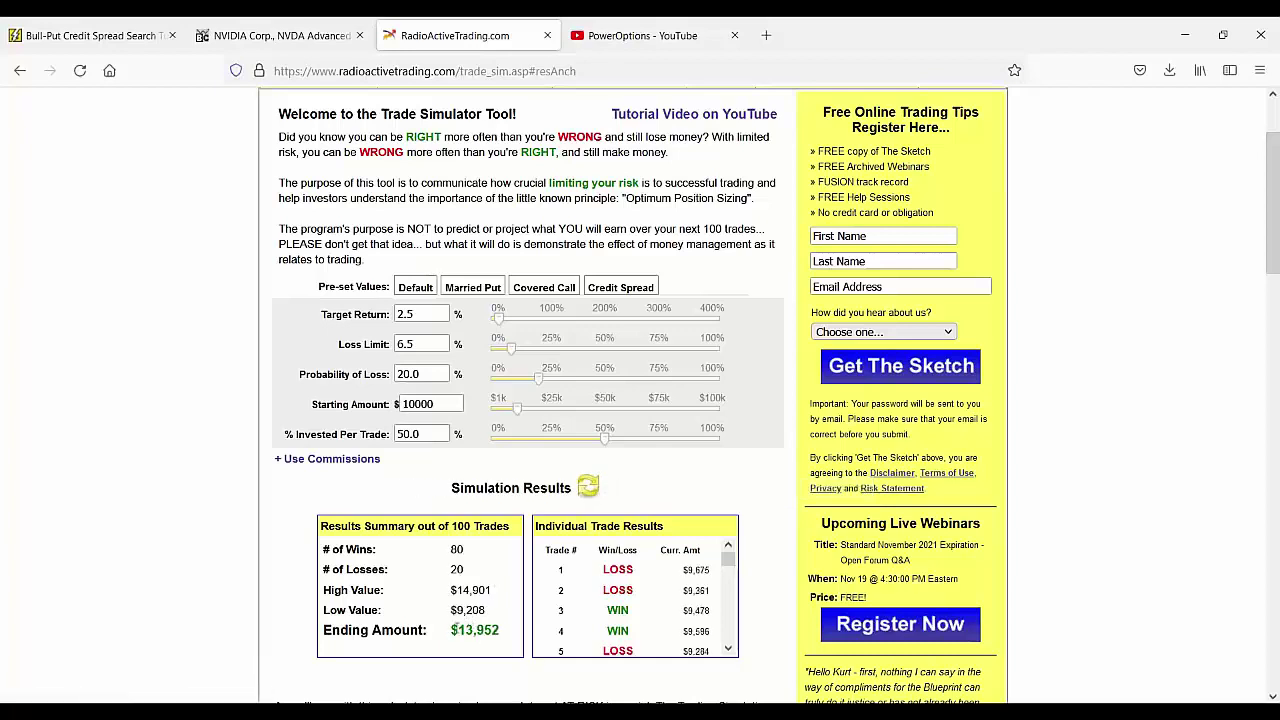
{"action": "double_click", "coordinate": [475, 630]}
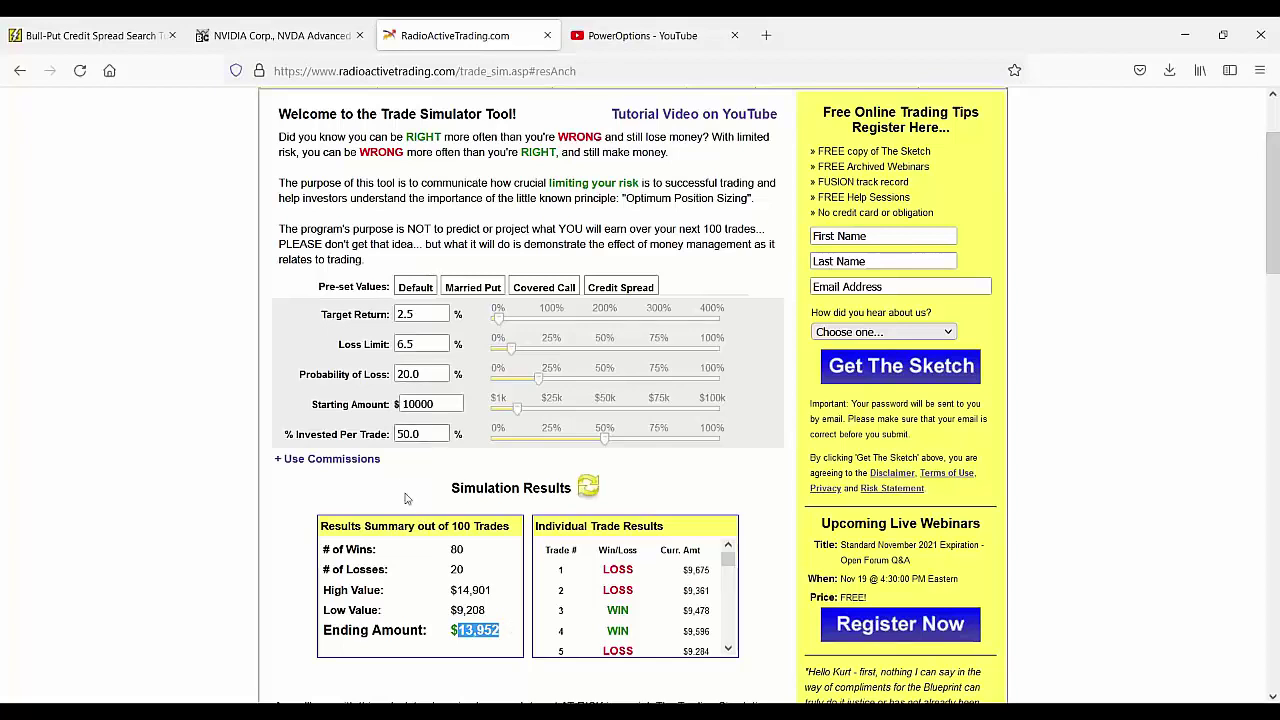
Step: Change Target Return to 1.2%, giving 80 wins and $8,334
{"action": "left_click", "coordinate": [434, 313]}
{"action": "key", "text": "BackSpace"}
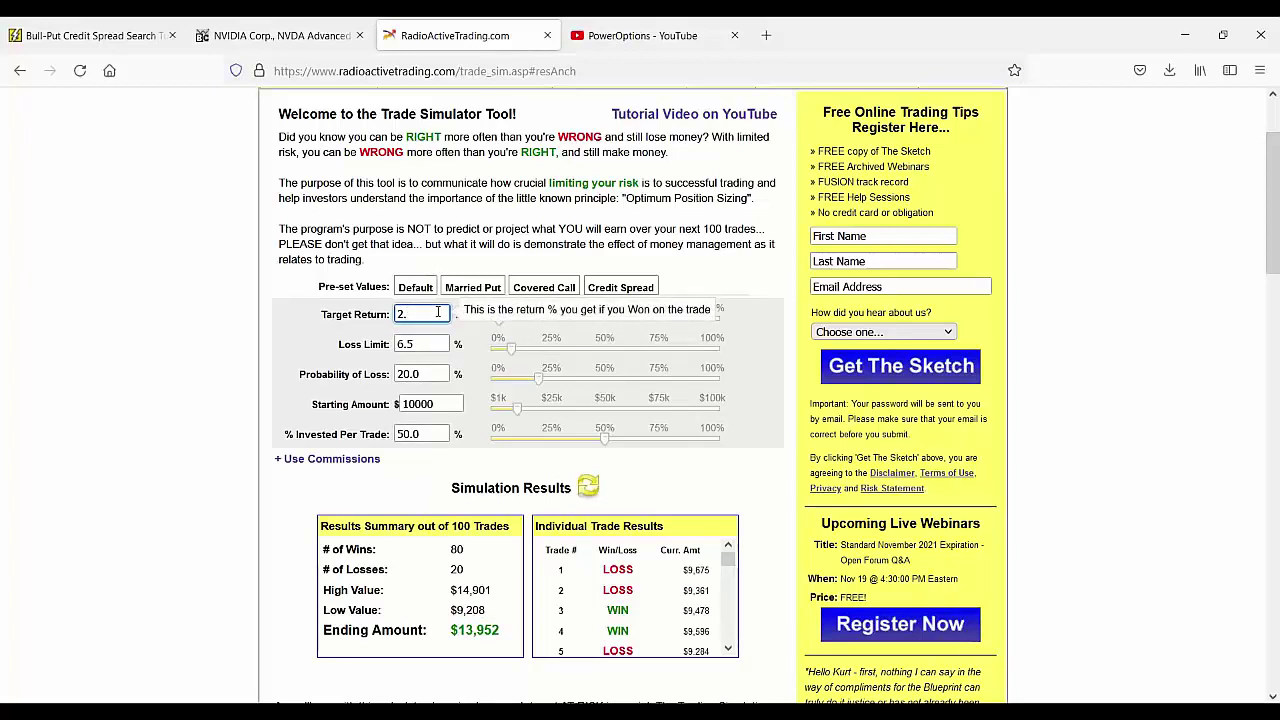
{"action": "key", "text": "BackSpace"}
{"action": "type", "text": "1.2"}
{"action": "double_click", "coordinate": [397, 316]}
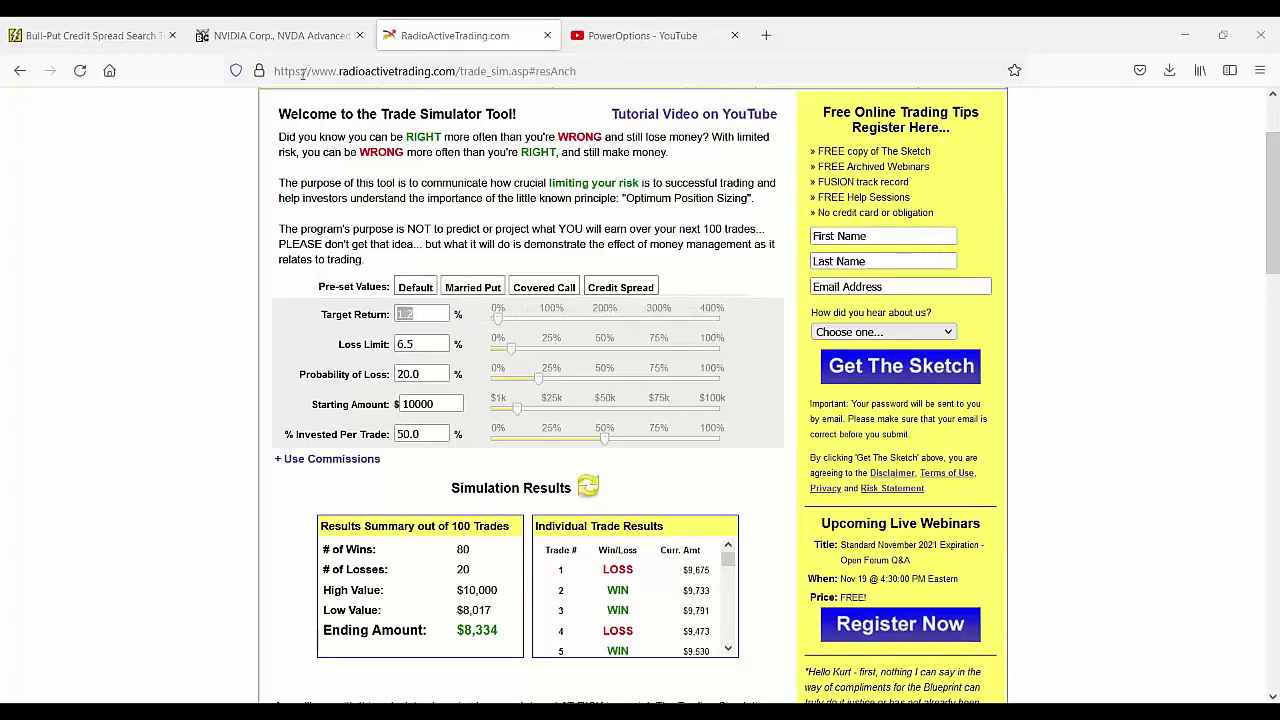
Step: Scroll through the Weekly Naked Put Picks back-testing analysis, then return to PowerOptions My Home
{"action": "left_click", "coordinate": [90, 35]}
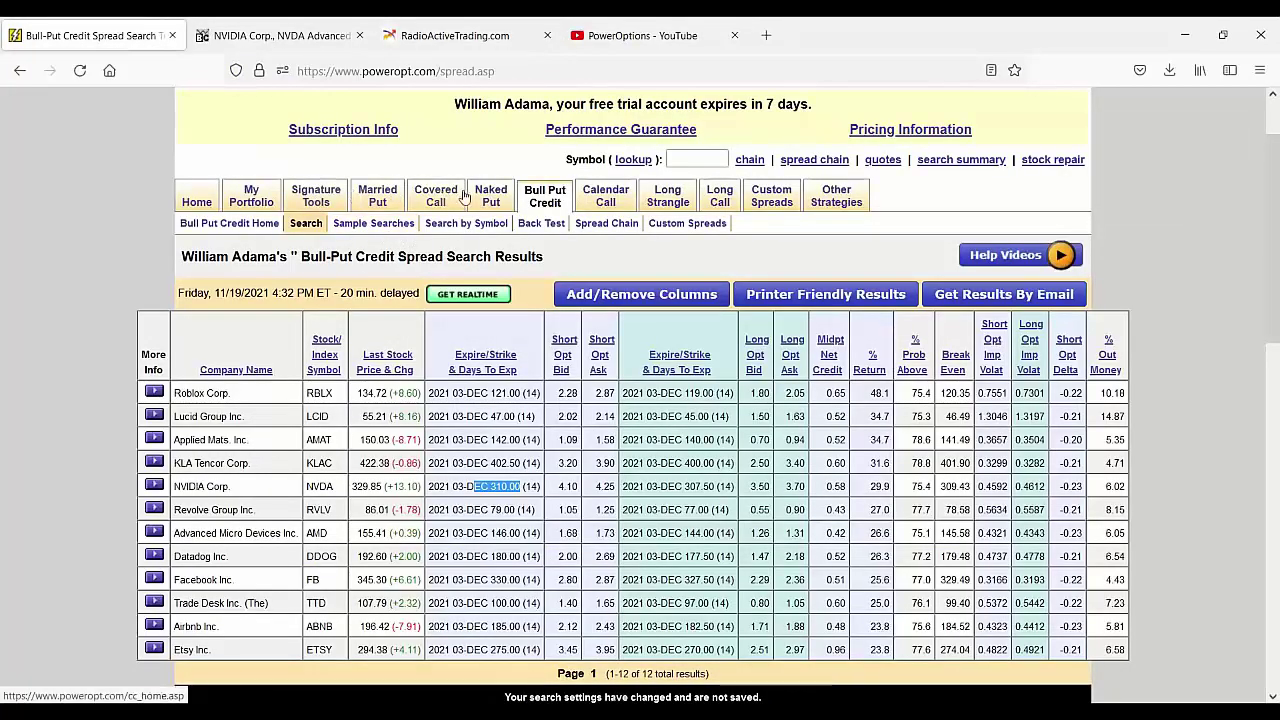
{"action": "left_click", "coordinate": [429, 223]}
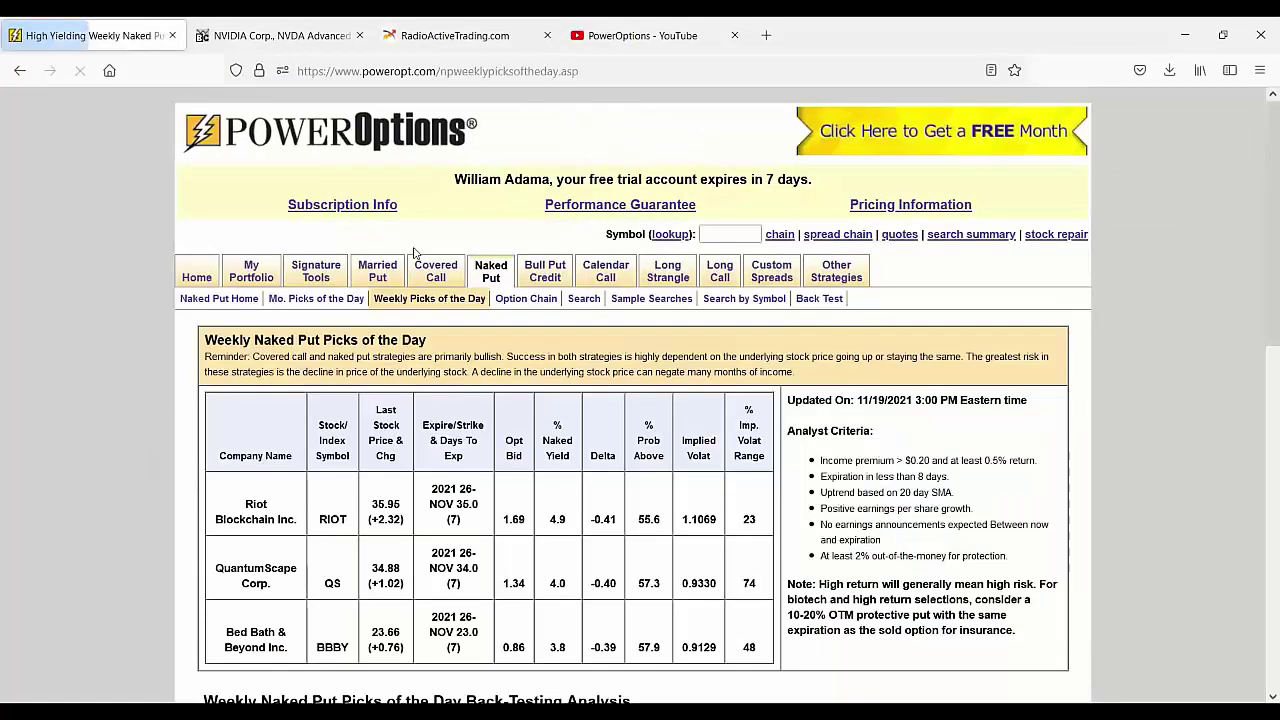
{"action": "scroll", "coordinate": [417, 407], "scroll_direction": "down", "scroll_amount": 5}
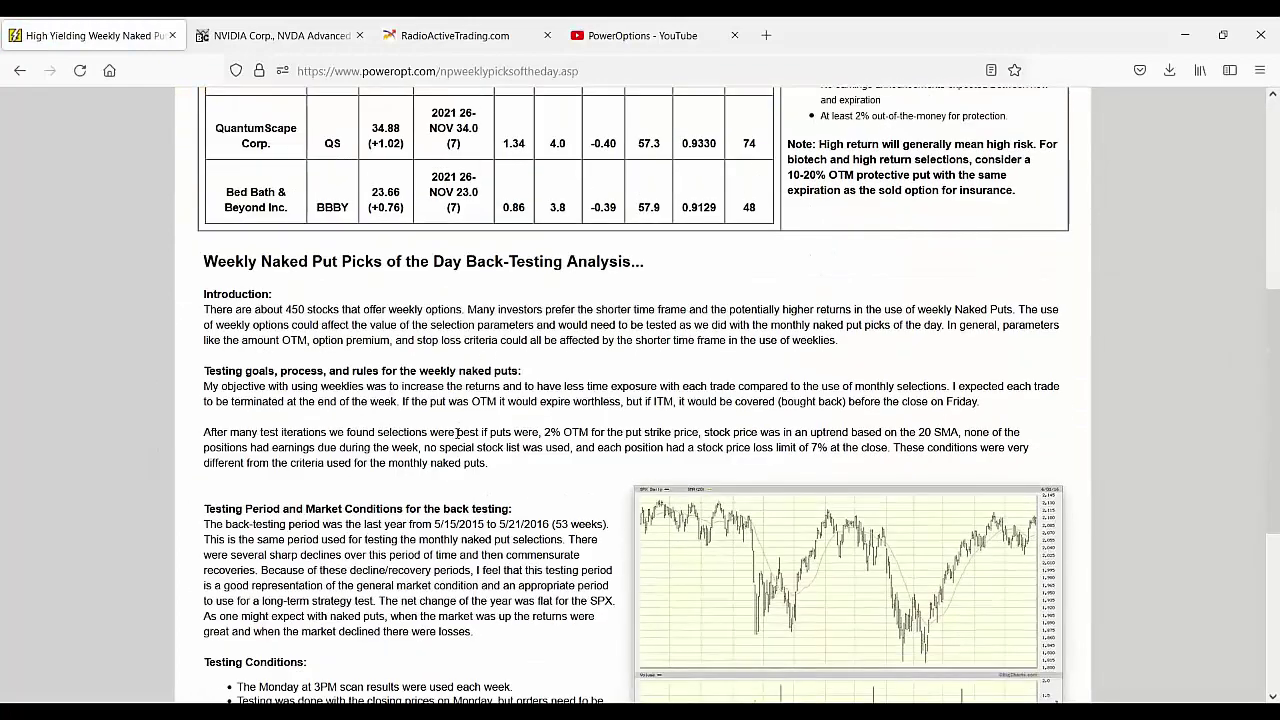
{"action": "scroll", "coordinate": [457, 437], "scroll_direction": "down", "scroll_amount": 2}
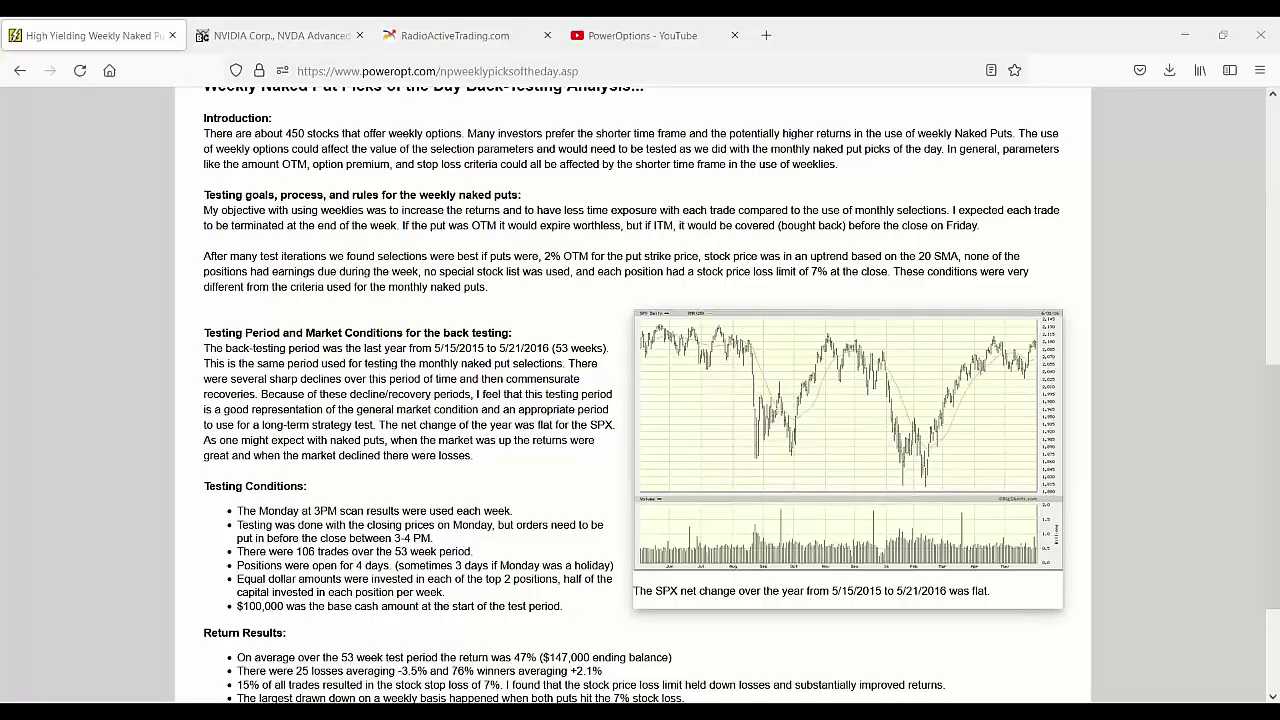
{"action": "scroll", "coordinate": [145, 311], "scroll_direction": "up", "scroll_amount": 5}
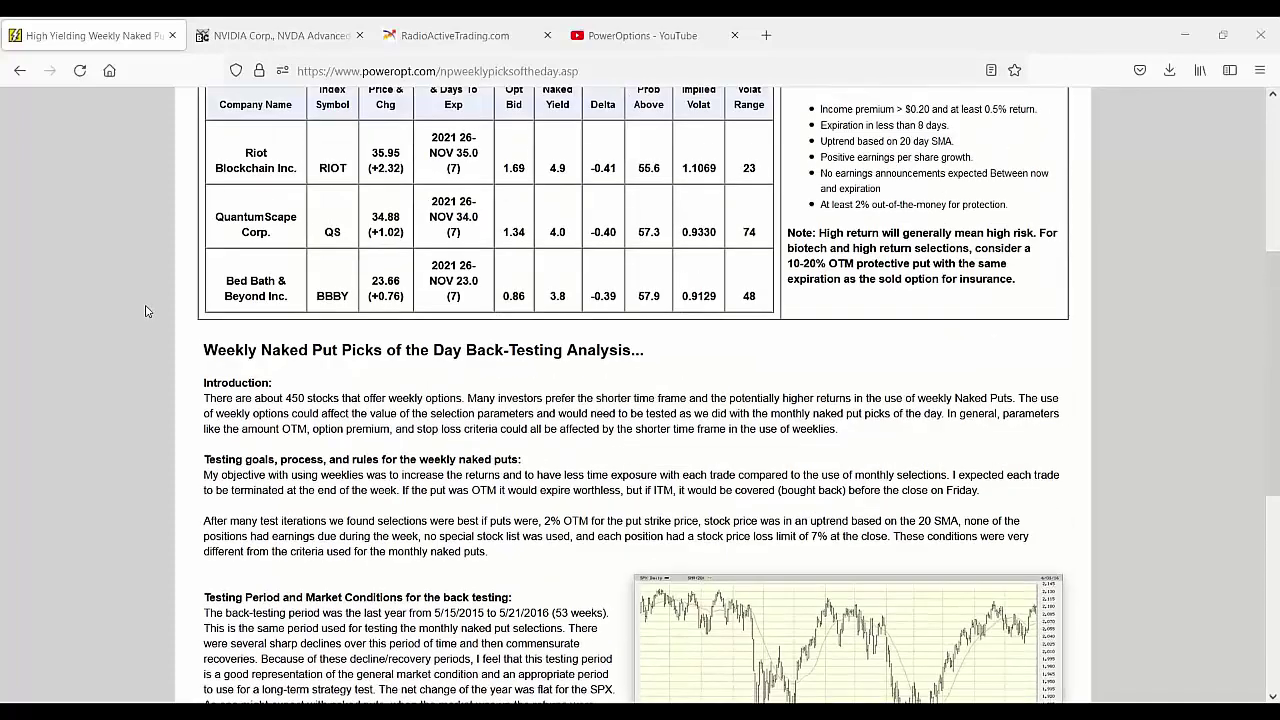
{"action": "scroll", "coordinate": [145, 311], "scroll_direction": "up", "scroll_amount": 2}
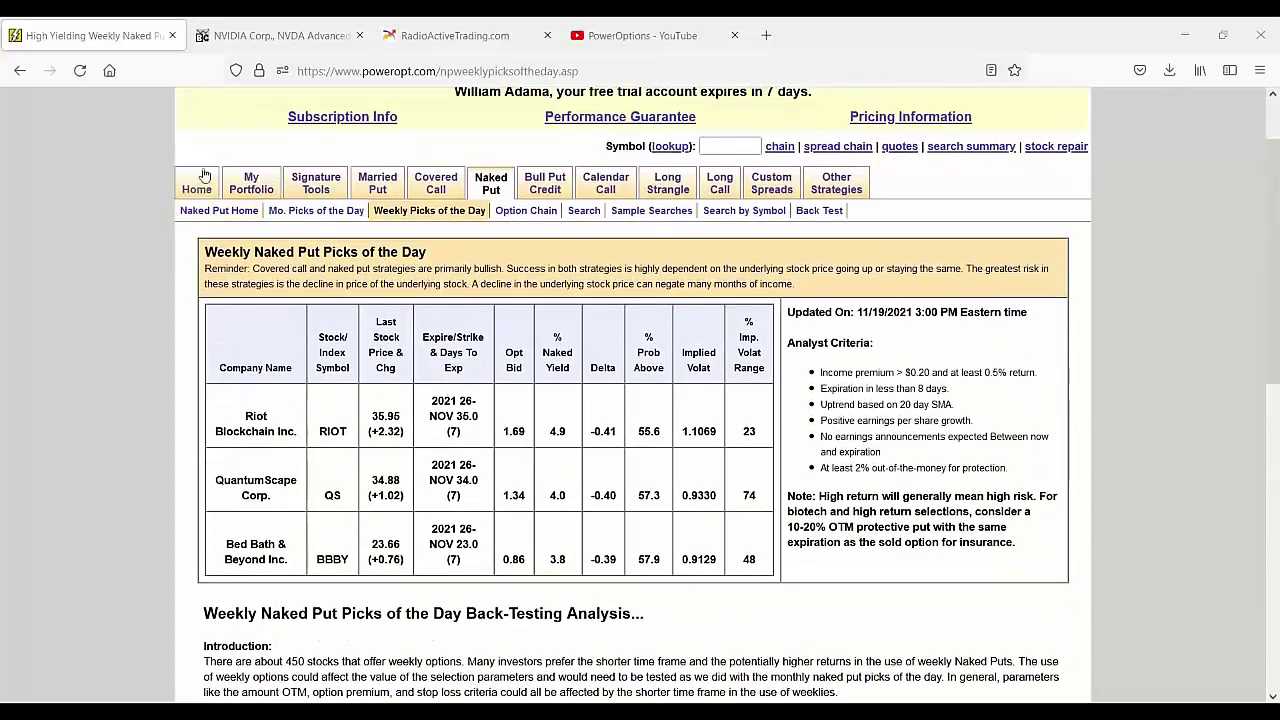
{"action": "left_click", "coordinate": [204, 175]}
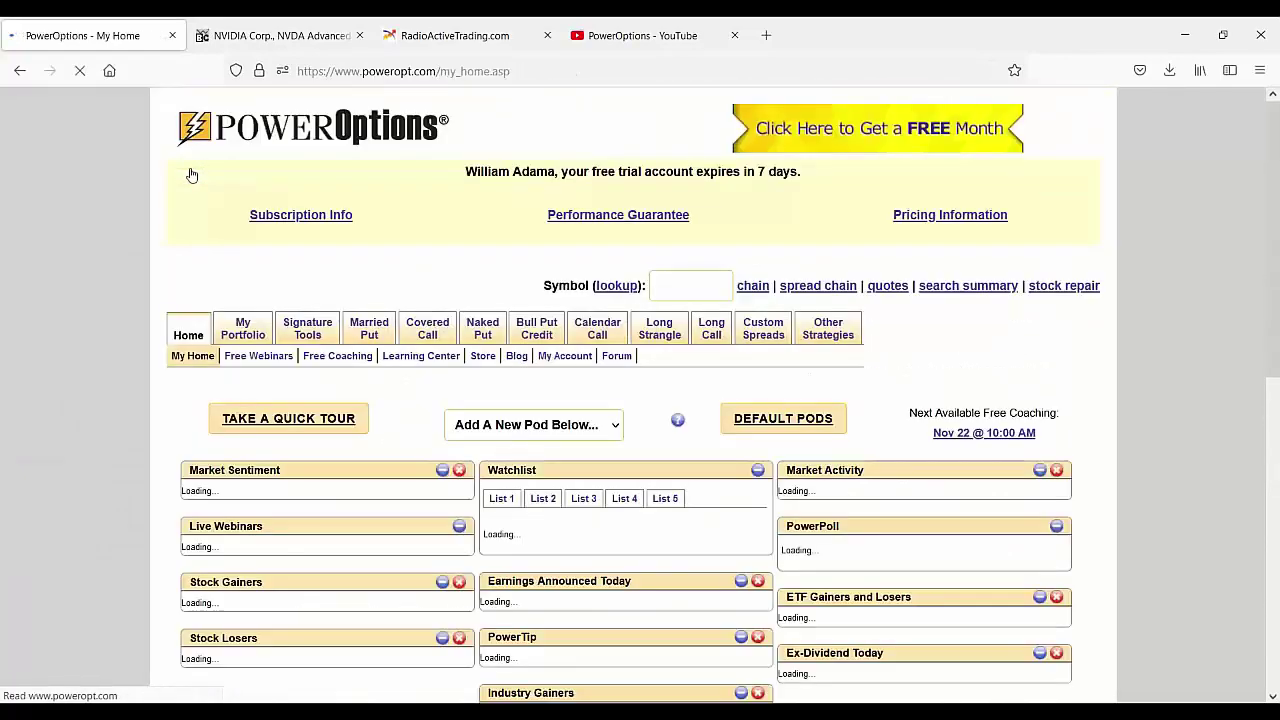